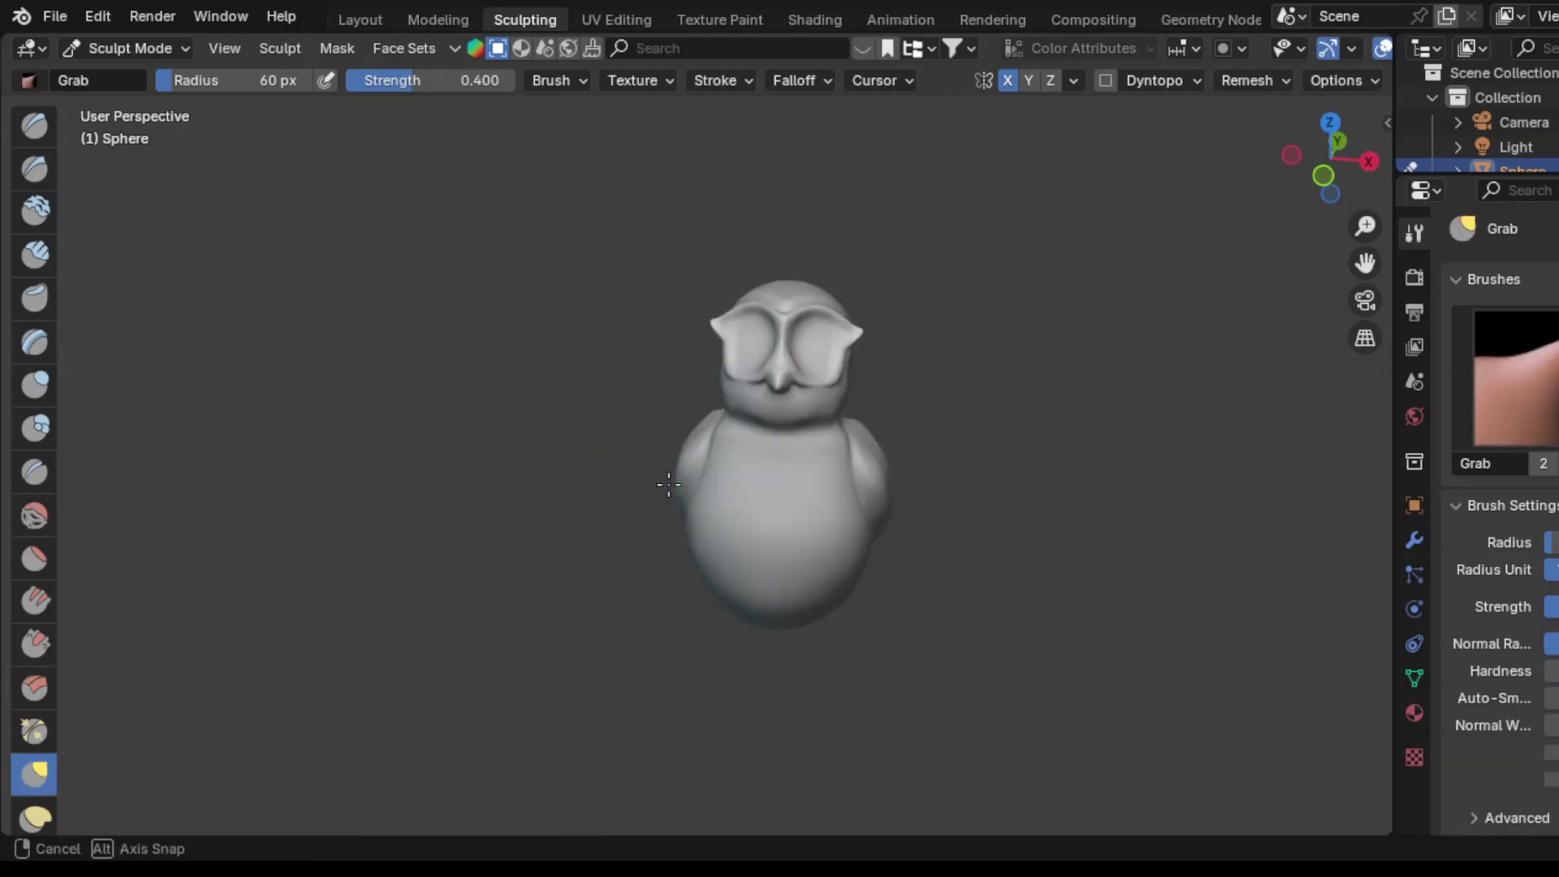
# Step: Add a faint Draw Sharp stroke near one wing tip, checking the owl from several angles
pyautogui.moveTo(671, 480); pyautogui.dragTo(765, 599, button='middle')
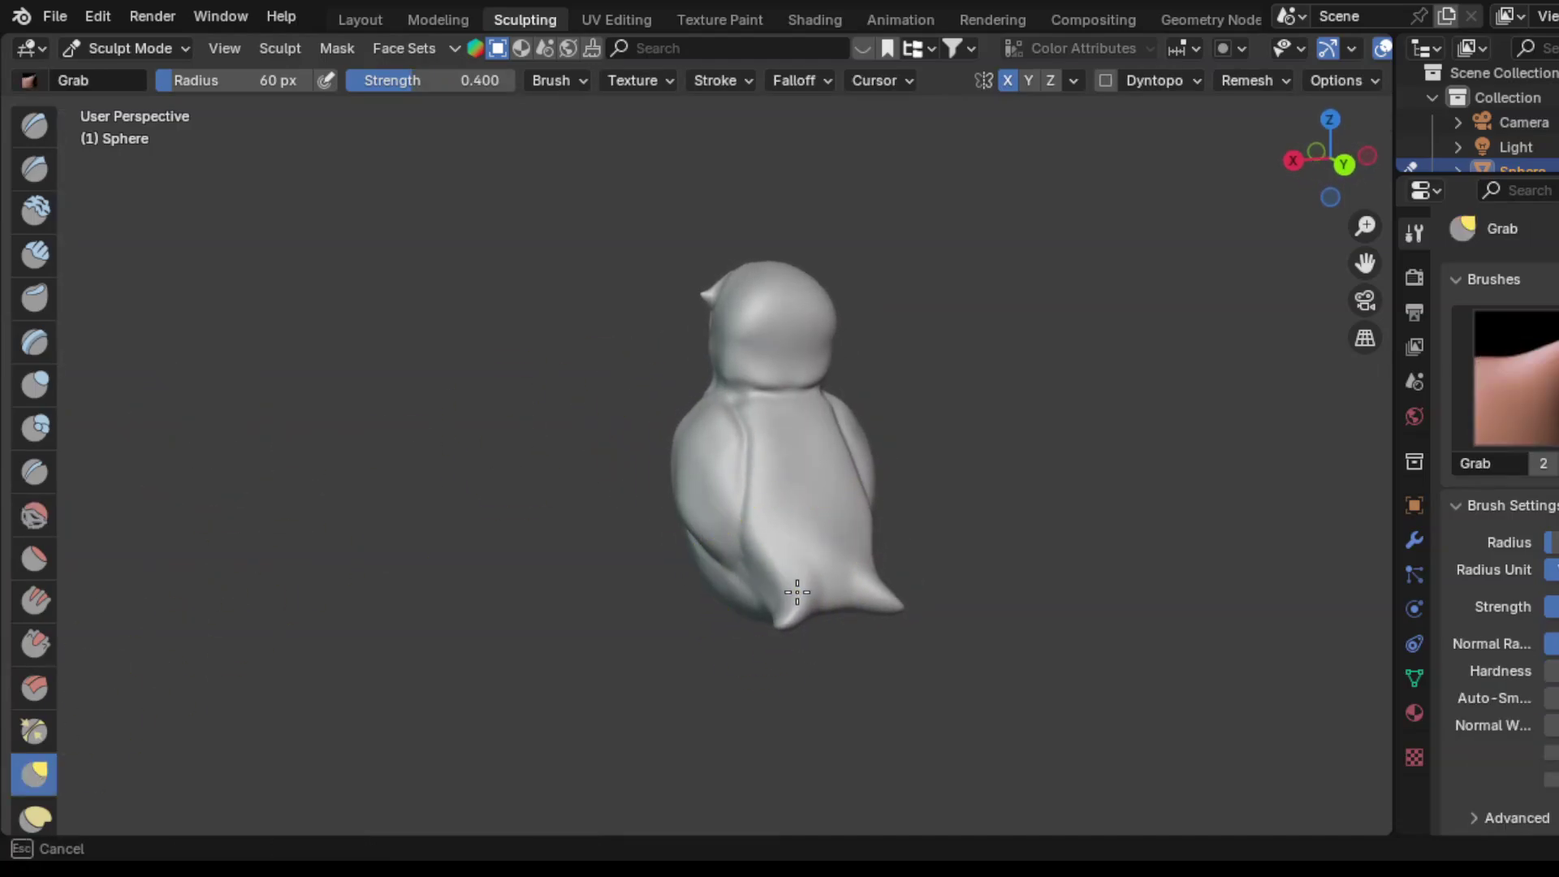
pyautogui.moveTo(763, 678)
pyautogui.mouseDown(button='middle')
pyautogui.moveTo(812, 541)
pyautogui.moveTo(762, 549)
pyautogui.mouseUp(button='middle')
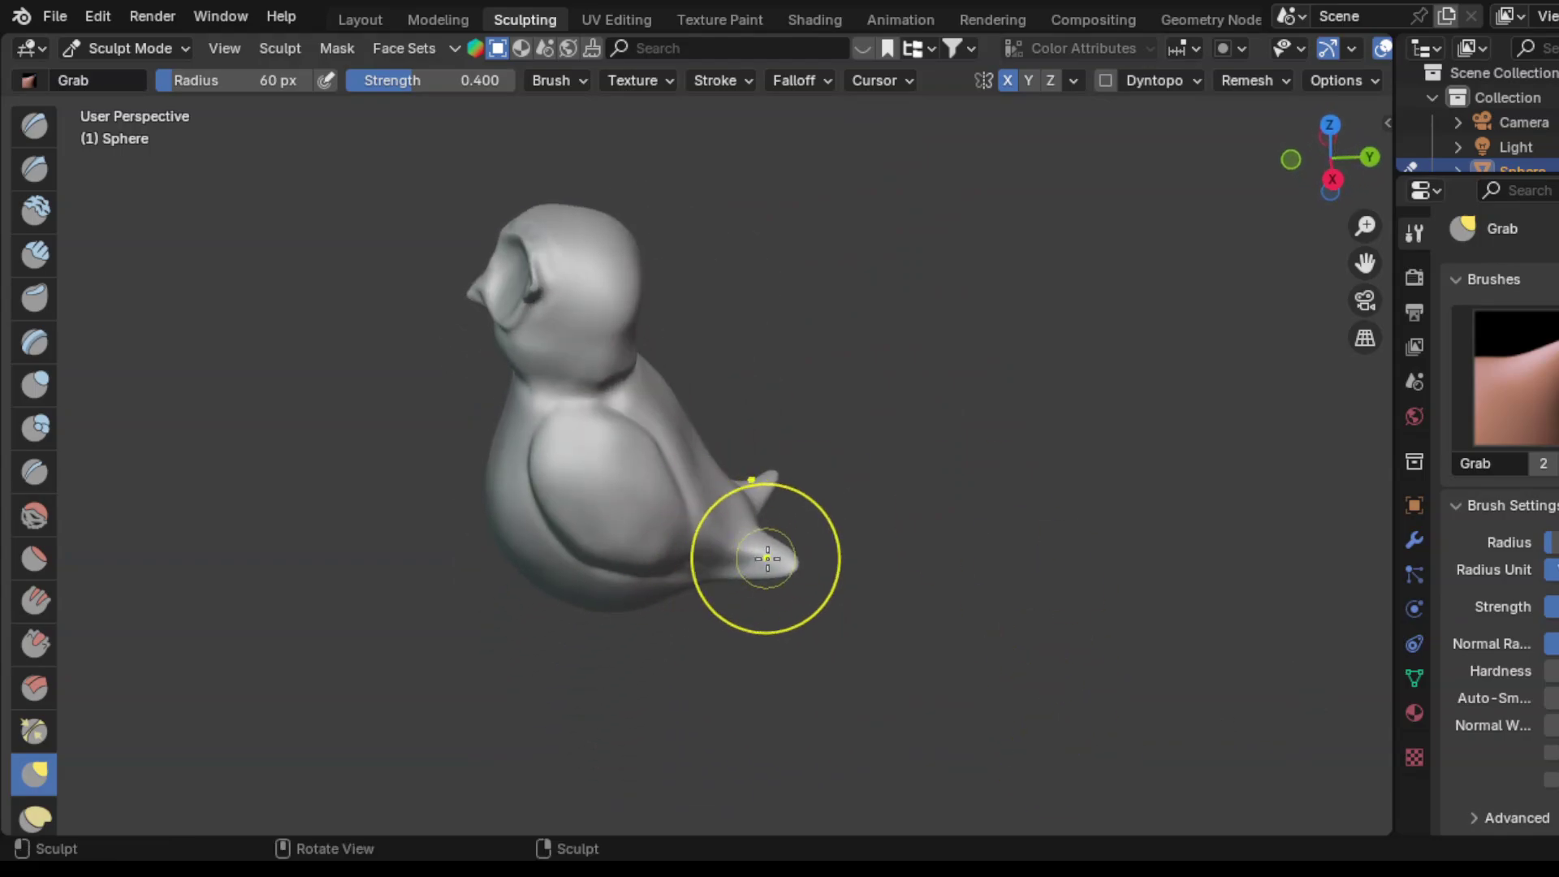
pyautogui.moveTo(864, 528); pyautogui.dragTo(65, 279, button='middle')
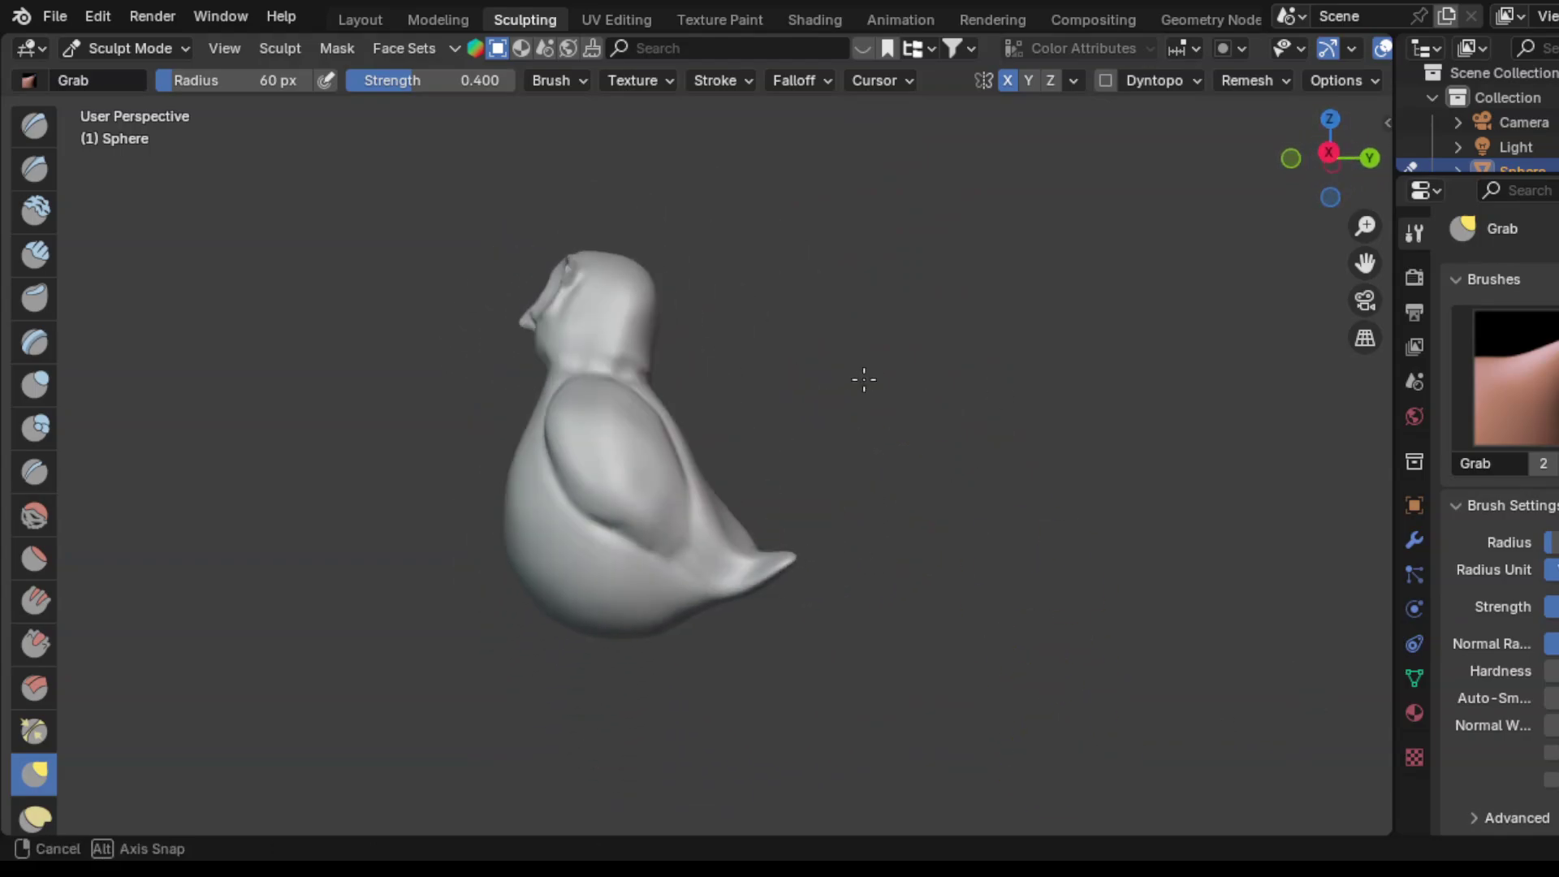
pyautogui.click(34, 168)
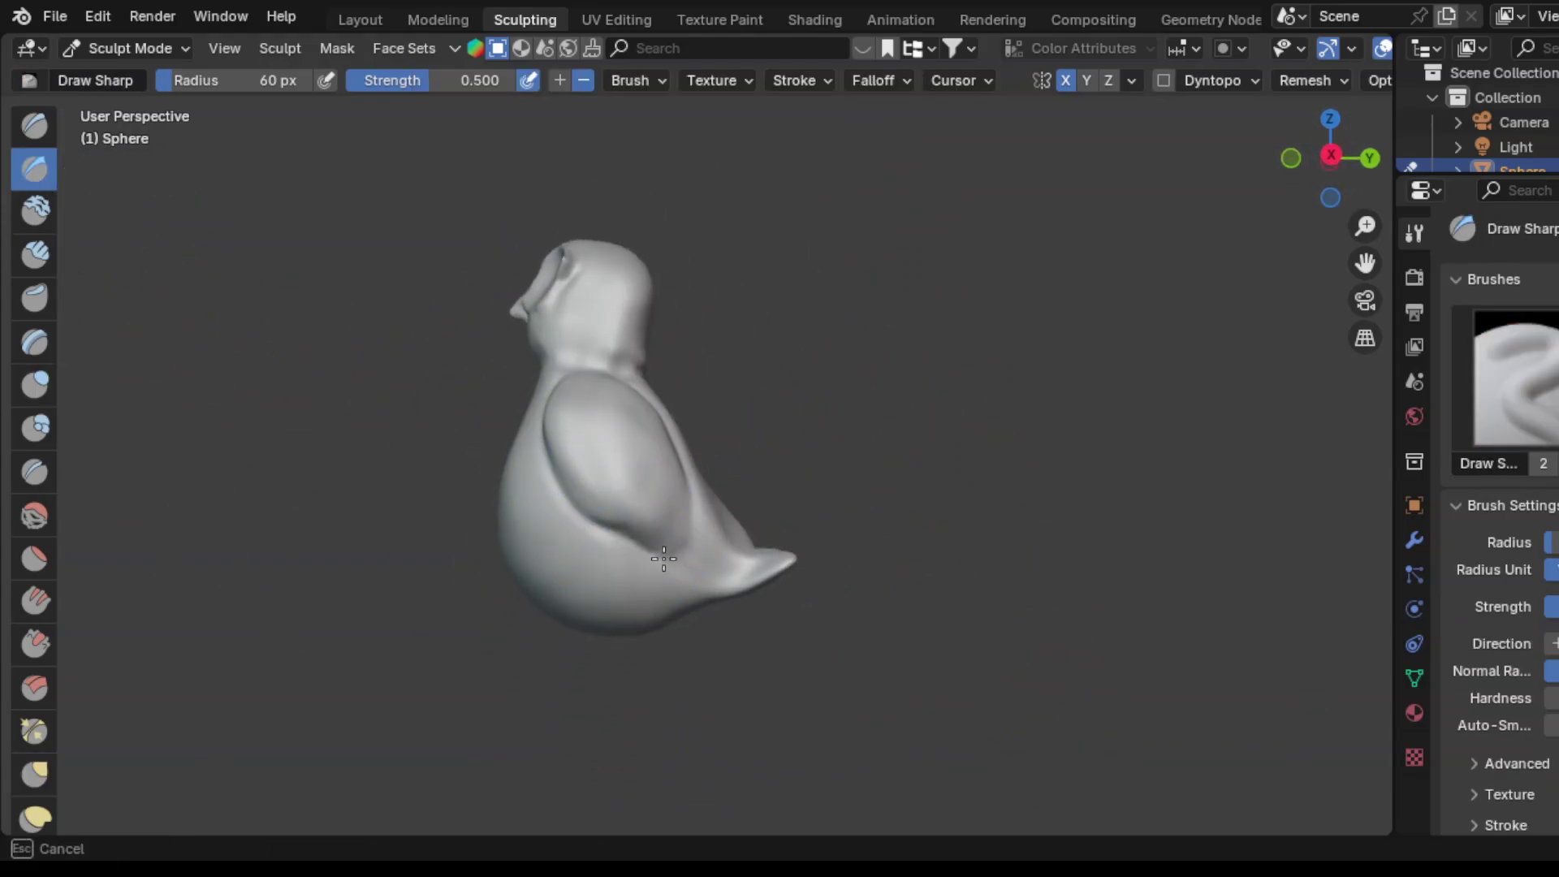
pyautogui.moveTo(664, 558); pyautogui.dragTo(681, 549)
pyautogui.moveTo(921, 480)
pyautogui.mouseDown(button='middle')
pyautogui.moveTo(539, 644)
pyautogui.moveTo(1207, 573)
pyautogui.mouseUp(button='middle')
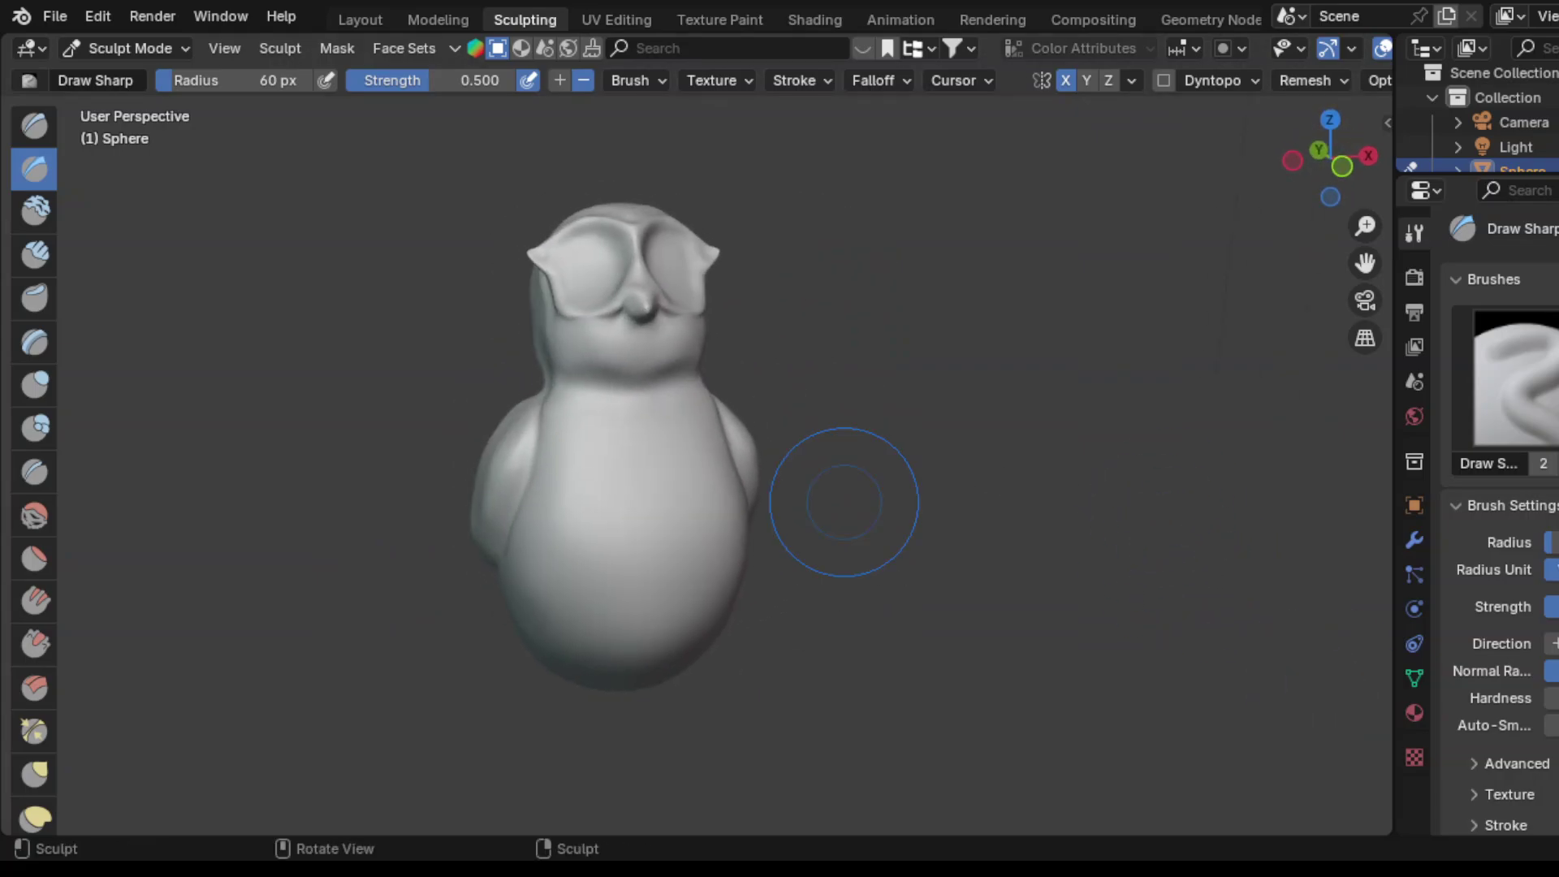
pyautogui.scroll(2, 844, 502)
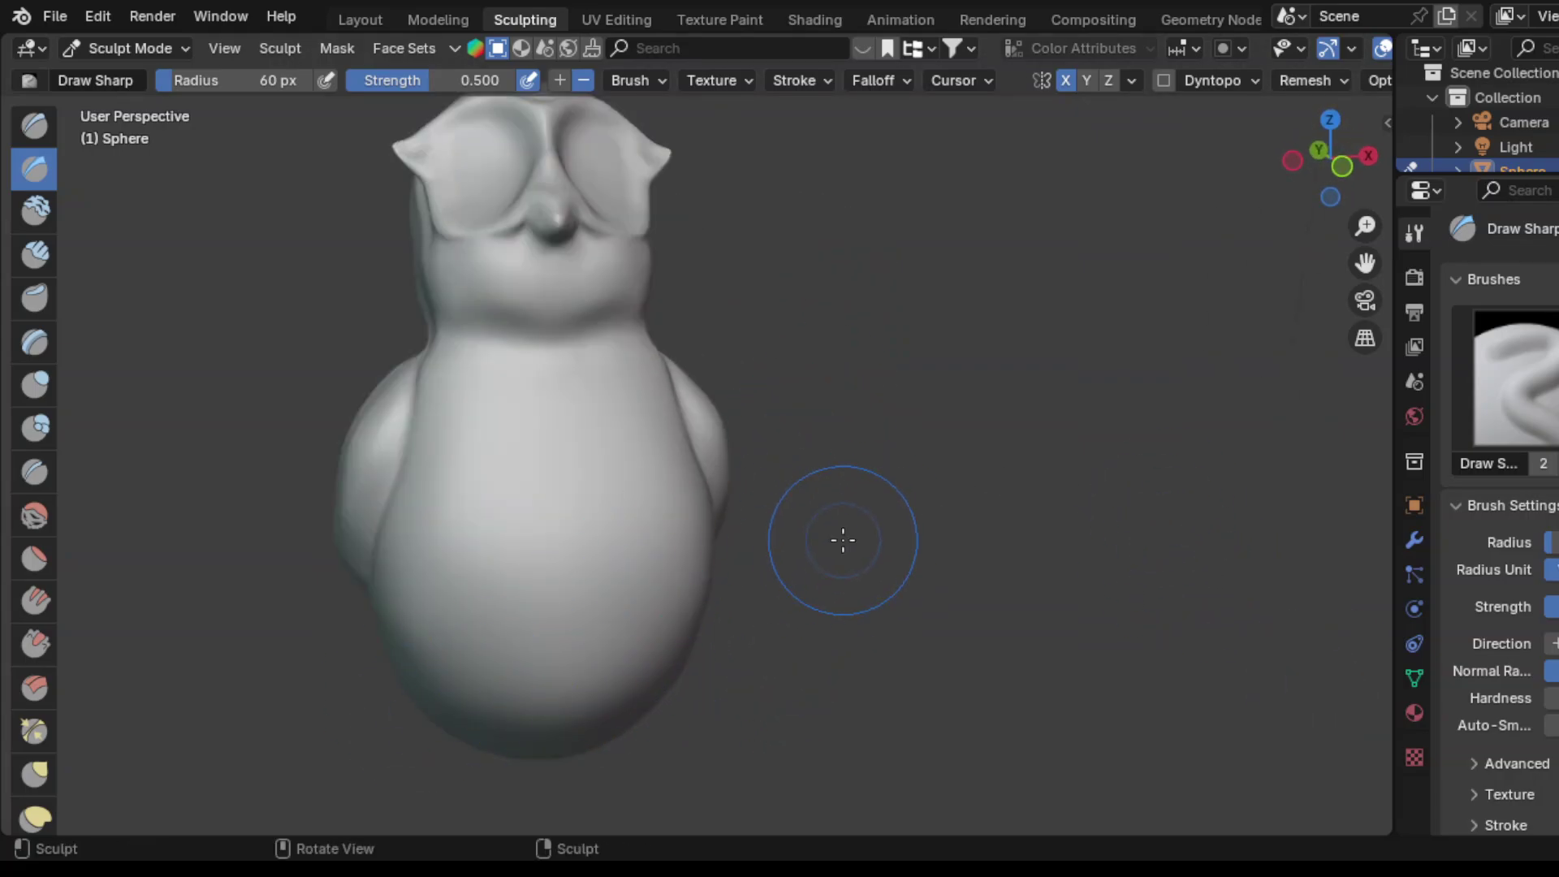
pyautogui.moveTo(843, 539)
pyautogui.mouseDown(button='middle')
pyautogui.moveTo(592, 515)
pyautogui.moveTo(585, 390)
pyautogui.mouseUp(button='middle')
pyautogui.scroll(3, 585, 390)
# Step: With the mirrored Grab brush, pull two foot bumps out of the body's underside and swell them
pyautogui.click(35, 776)
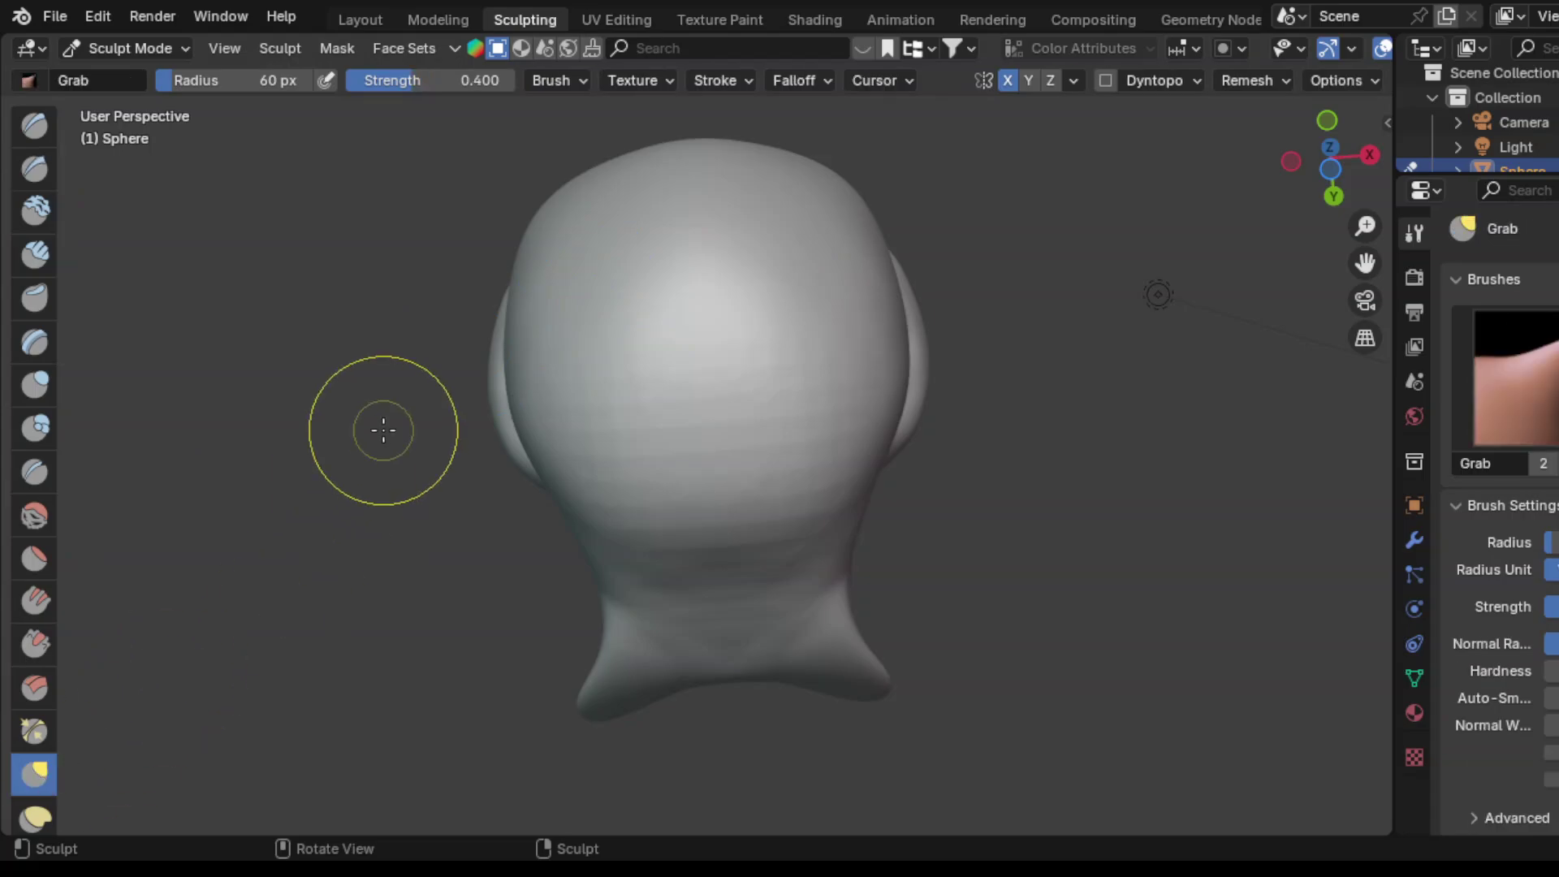
pyautogui.moveTo(601, 285); pyautogui.dragTo(568, 243)
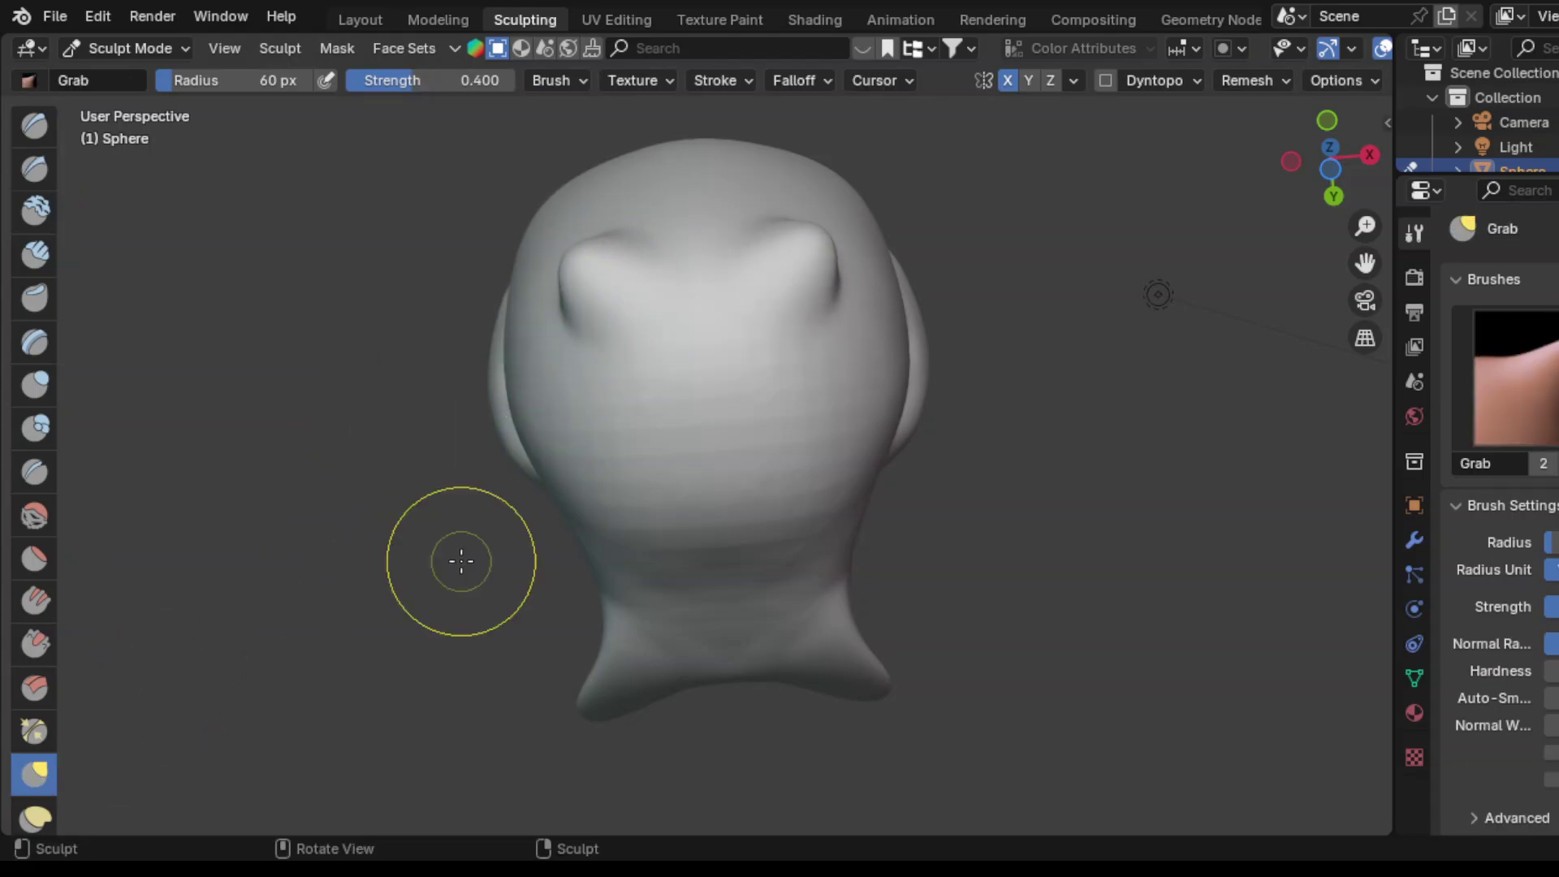
pyautogui.moveTo(666, 183); pyautogui.dragTo(662, 446, button='middle')
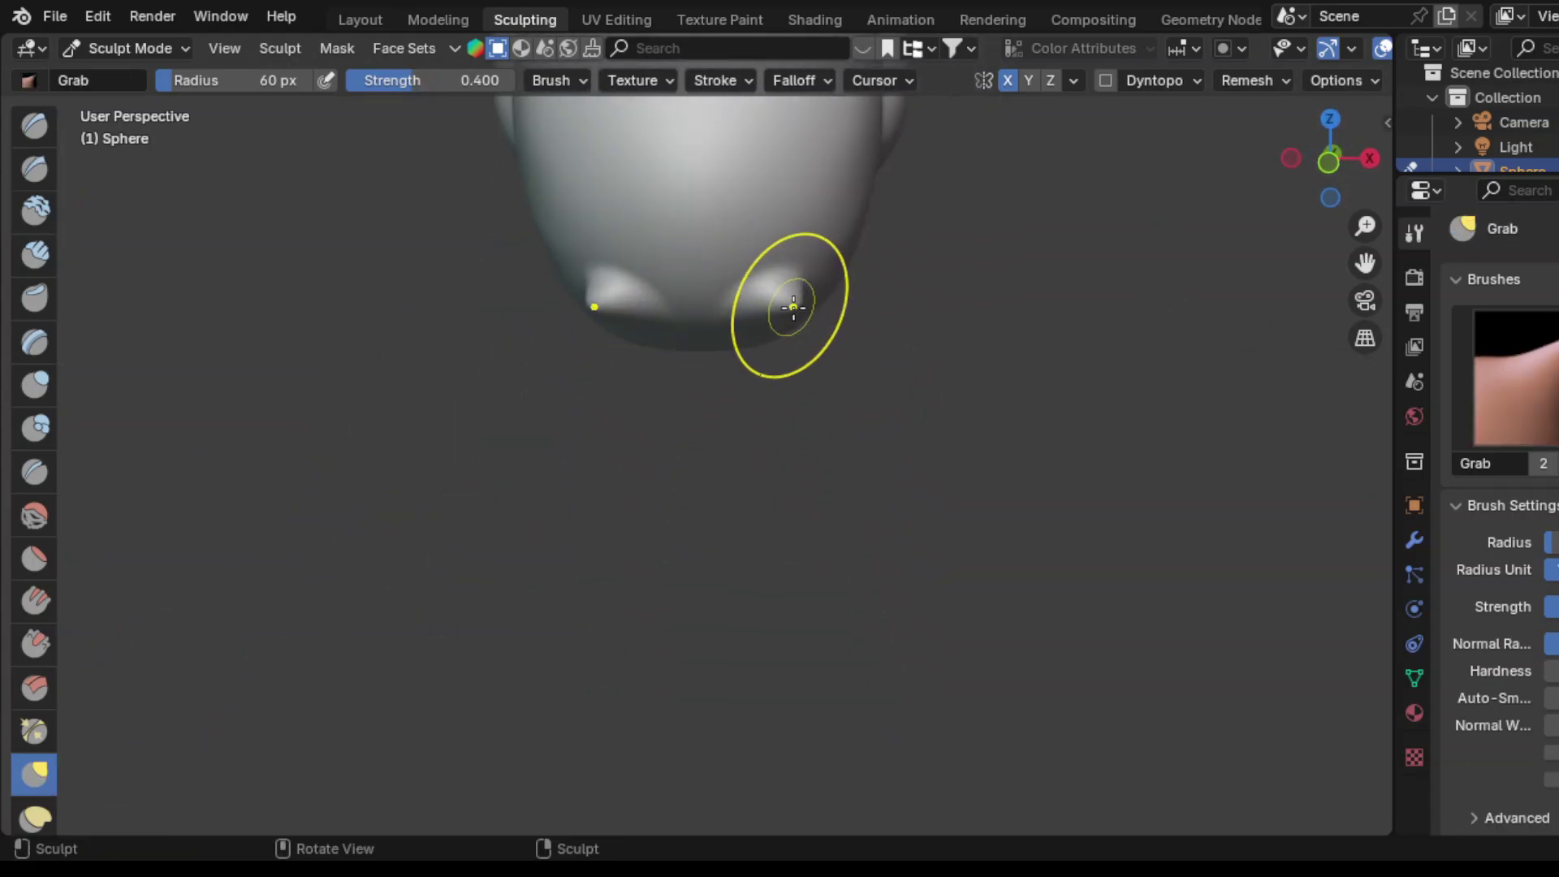
pyautogui.moveTo(784, 306); pyautogui.dragTo(786, 371)
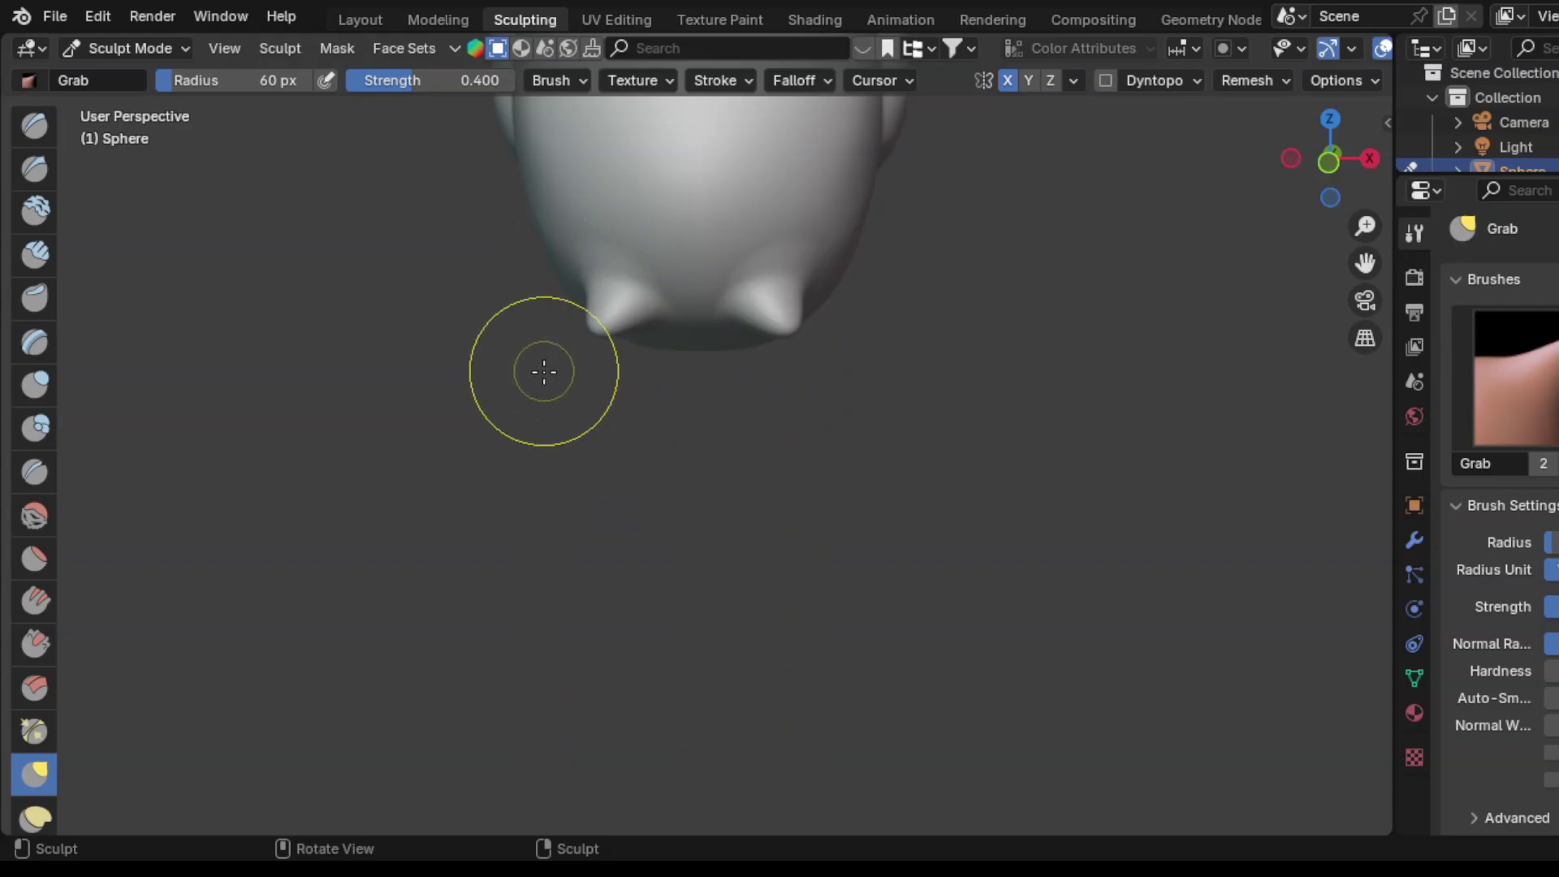
pyautogui.scroll(-5, 539, 455)
pyautogui.moveTo(539, 456); pyautogui.dragTo(557, 425, button='middle')
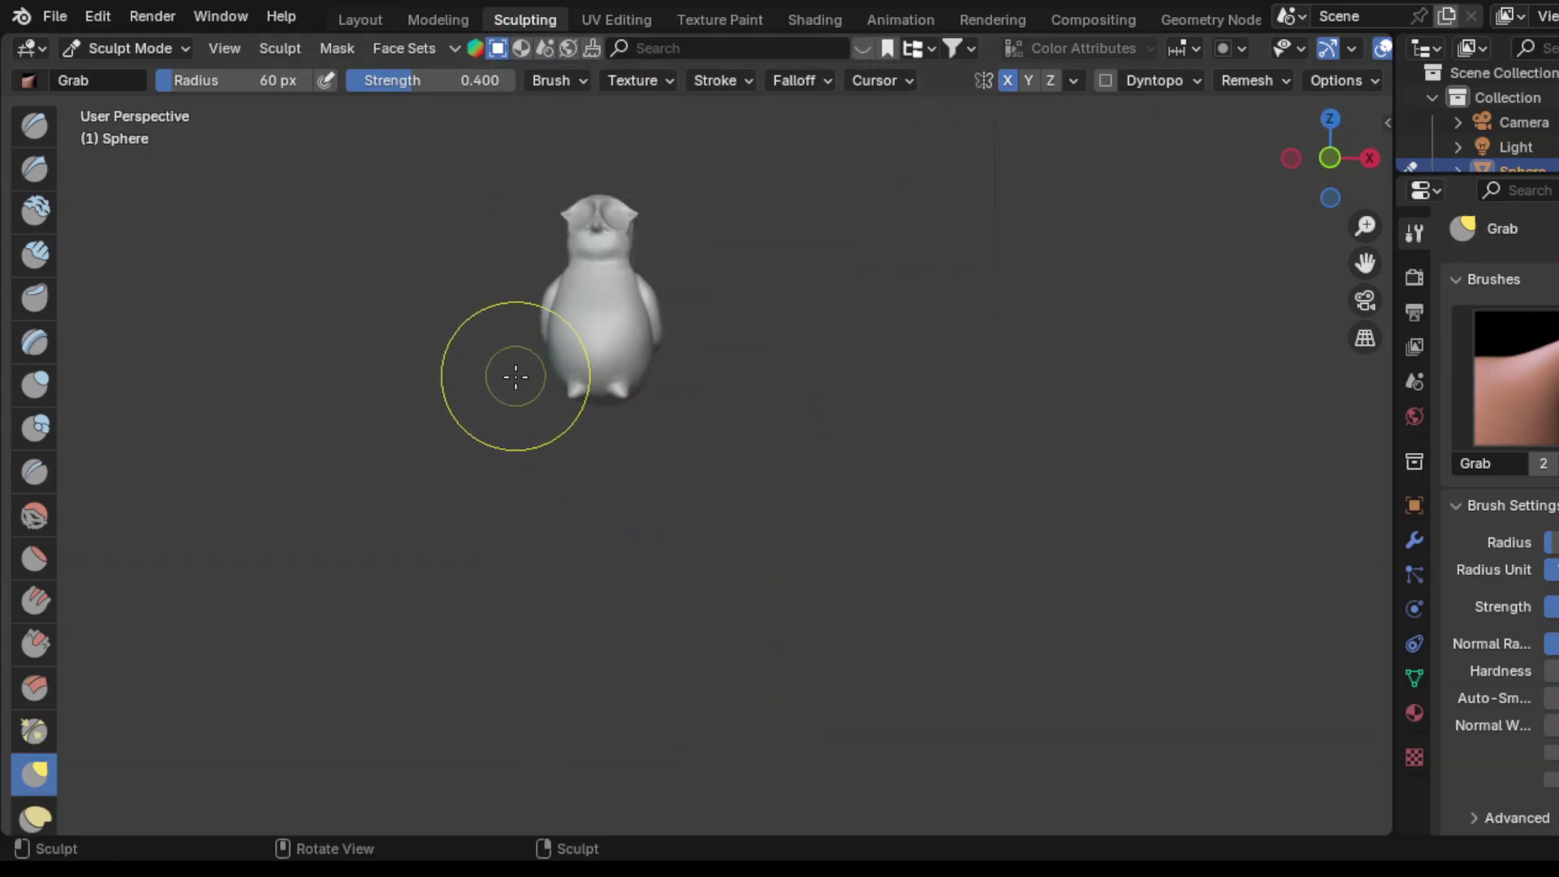
pyautogui.scroll(5, 557, 373)
pyautogui.moveTo(964, 488); pyautogui.dragTo(820, 630, button='middle')
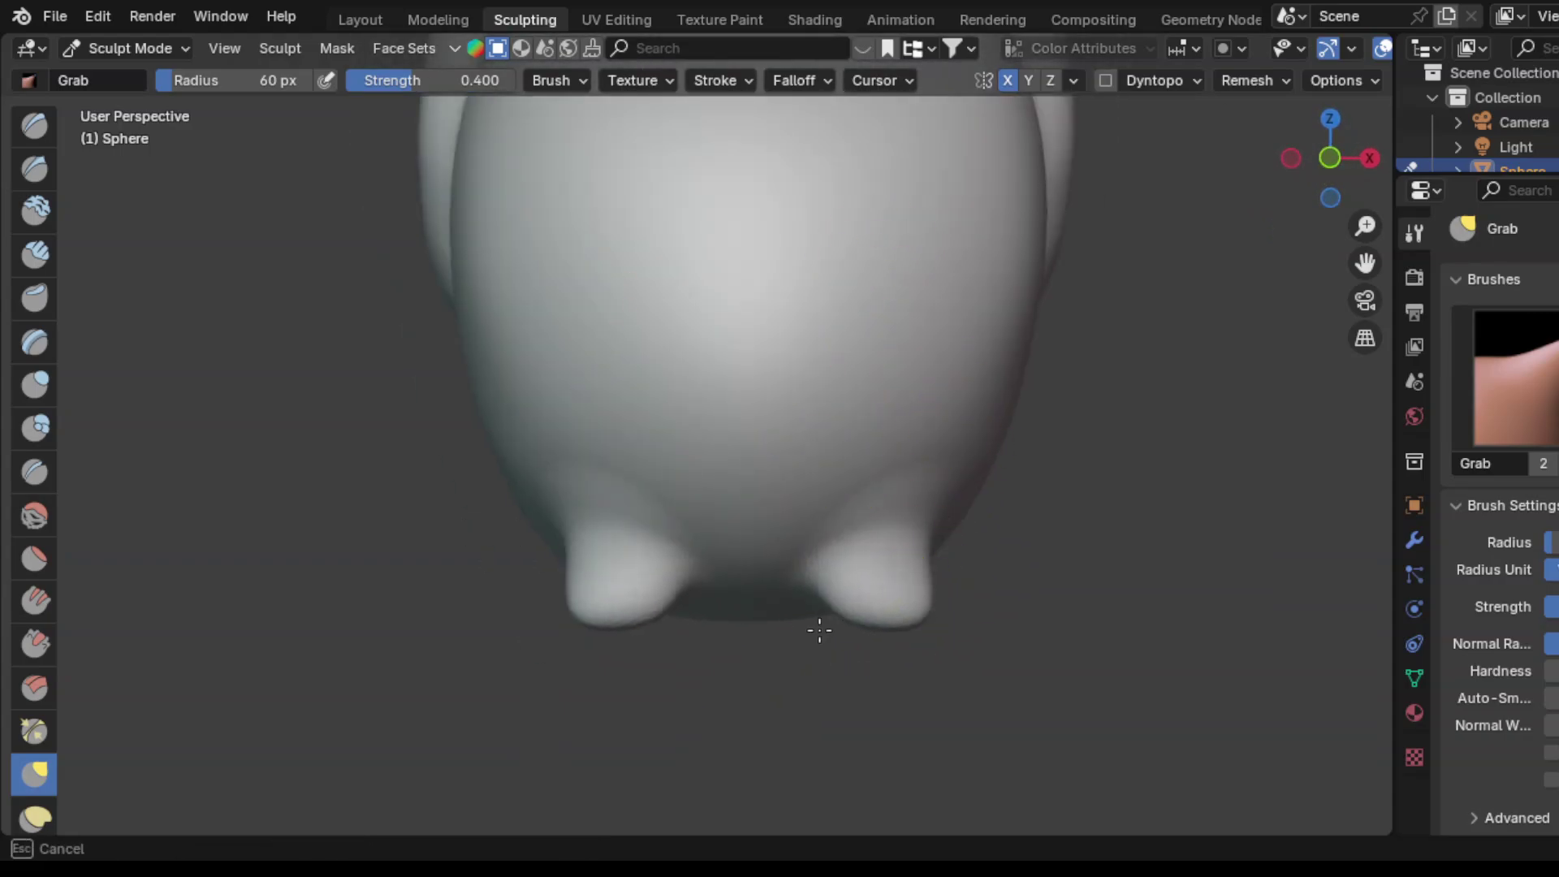
pyautogui.moveTo(852, 619); pyautogui.dragTo(872, 611)
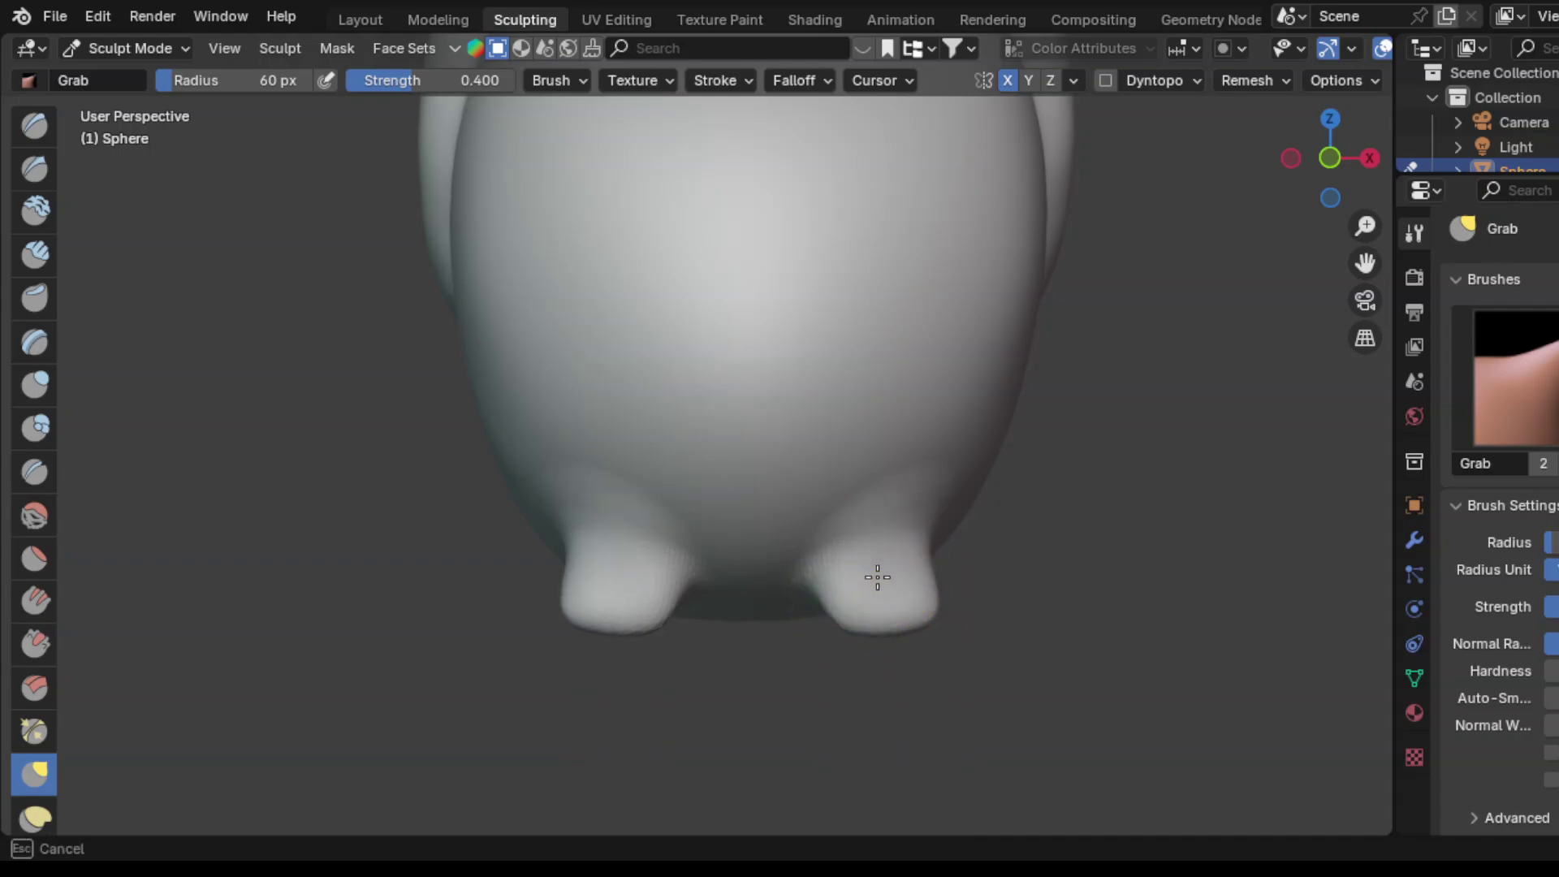
# Step: Stretch the foot tips outward into points and widen the right foot tip
pyautogui.moveTo(793, 634); pyautogui.dragTo(592, 620, button='middle')
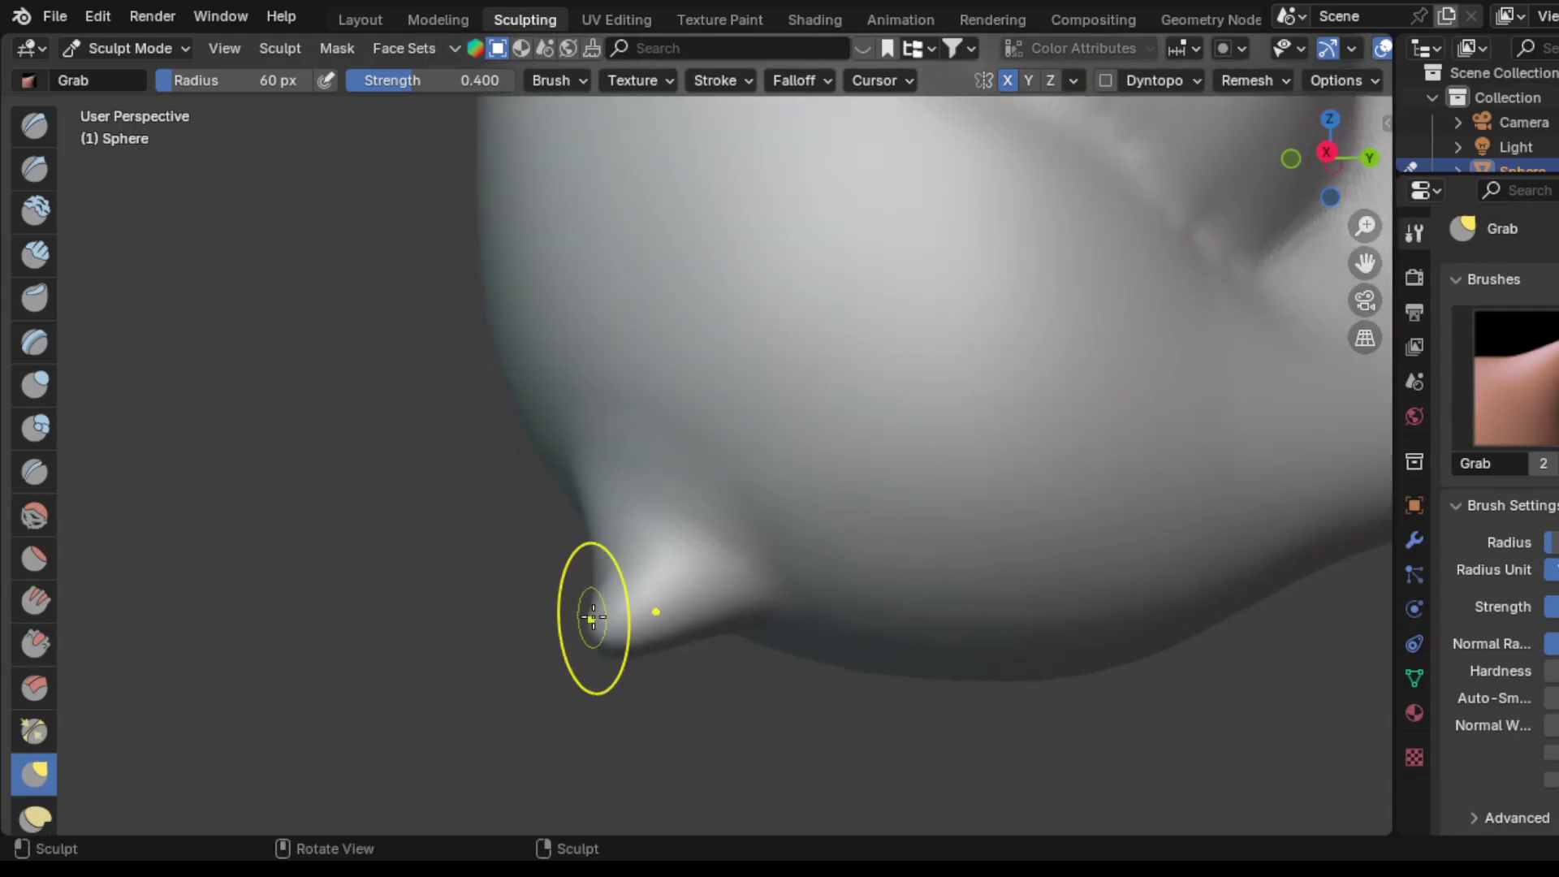
pyautogui.moveTo(592, 620); pyautogui.dragTo(529, 616)
pyautogui.moveTo(528, 617); pyautogui.dragTo(557, 679, button='middle')
pyautogui.moveTo(557, 678); pyautogui.dragTo(463, 628)
pyautogui.moveTo(464, 628); pyautogui.dragTo(488, 644, button='middle')
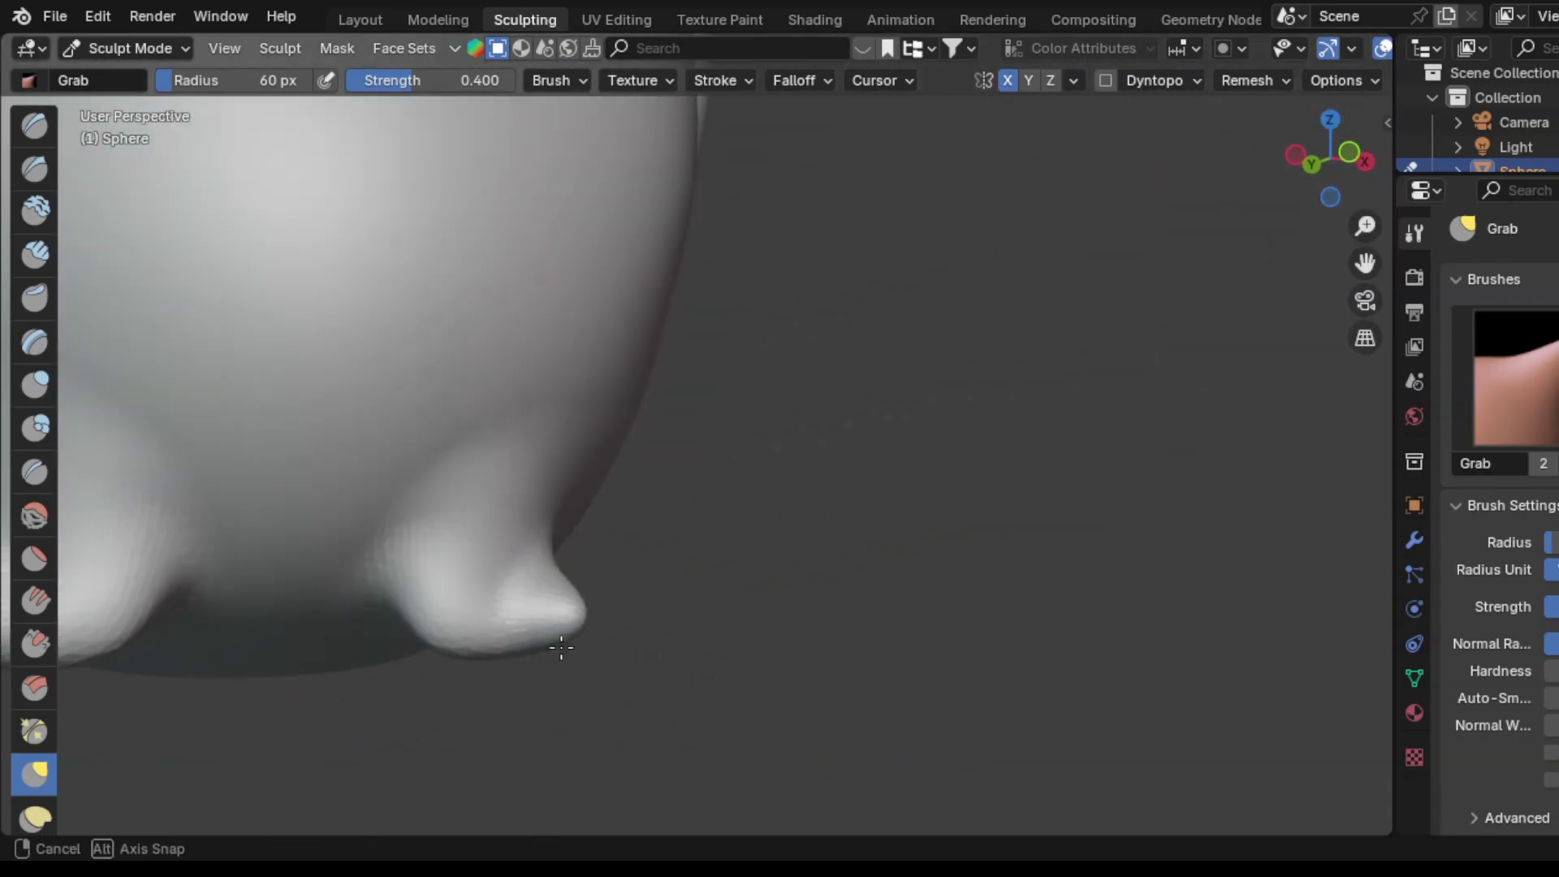
pyautogui.moveTo(487, 644); pyautogui.dragTo(528, 635)
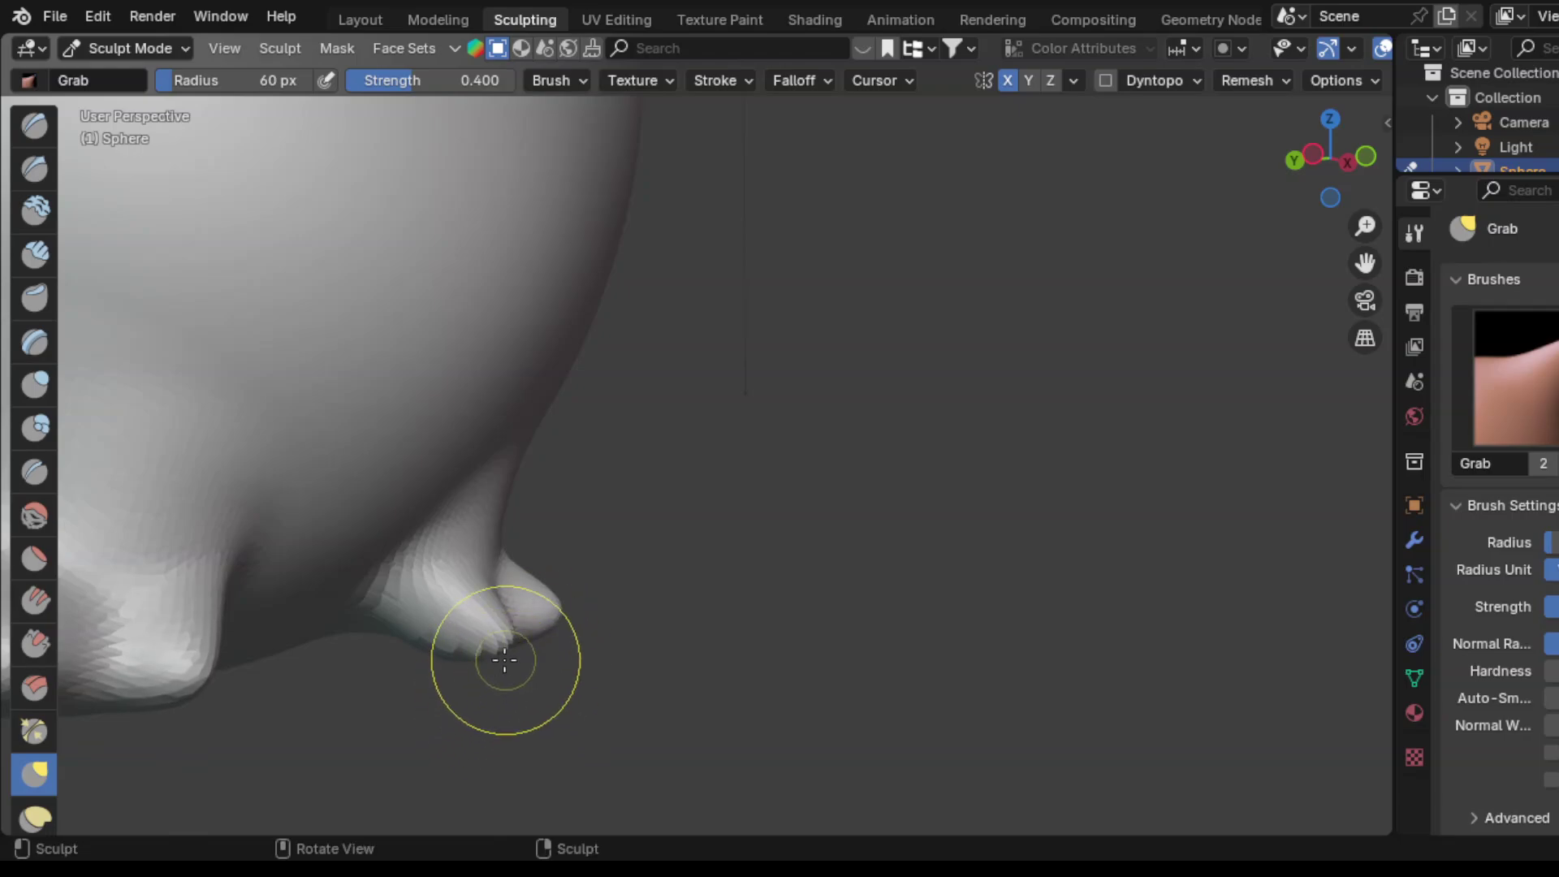
pyautogui.moveTo(504, 660)
pyautogui.mouseDown(button='middle')
pyautogui.moveTo(540, 644)
pyautogui.moveTo(533, 598)
pyautogui.mouseUp(button='middle')
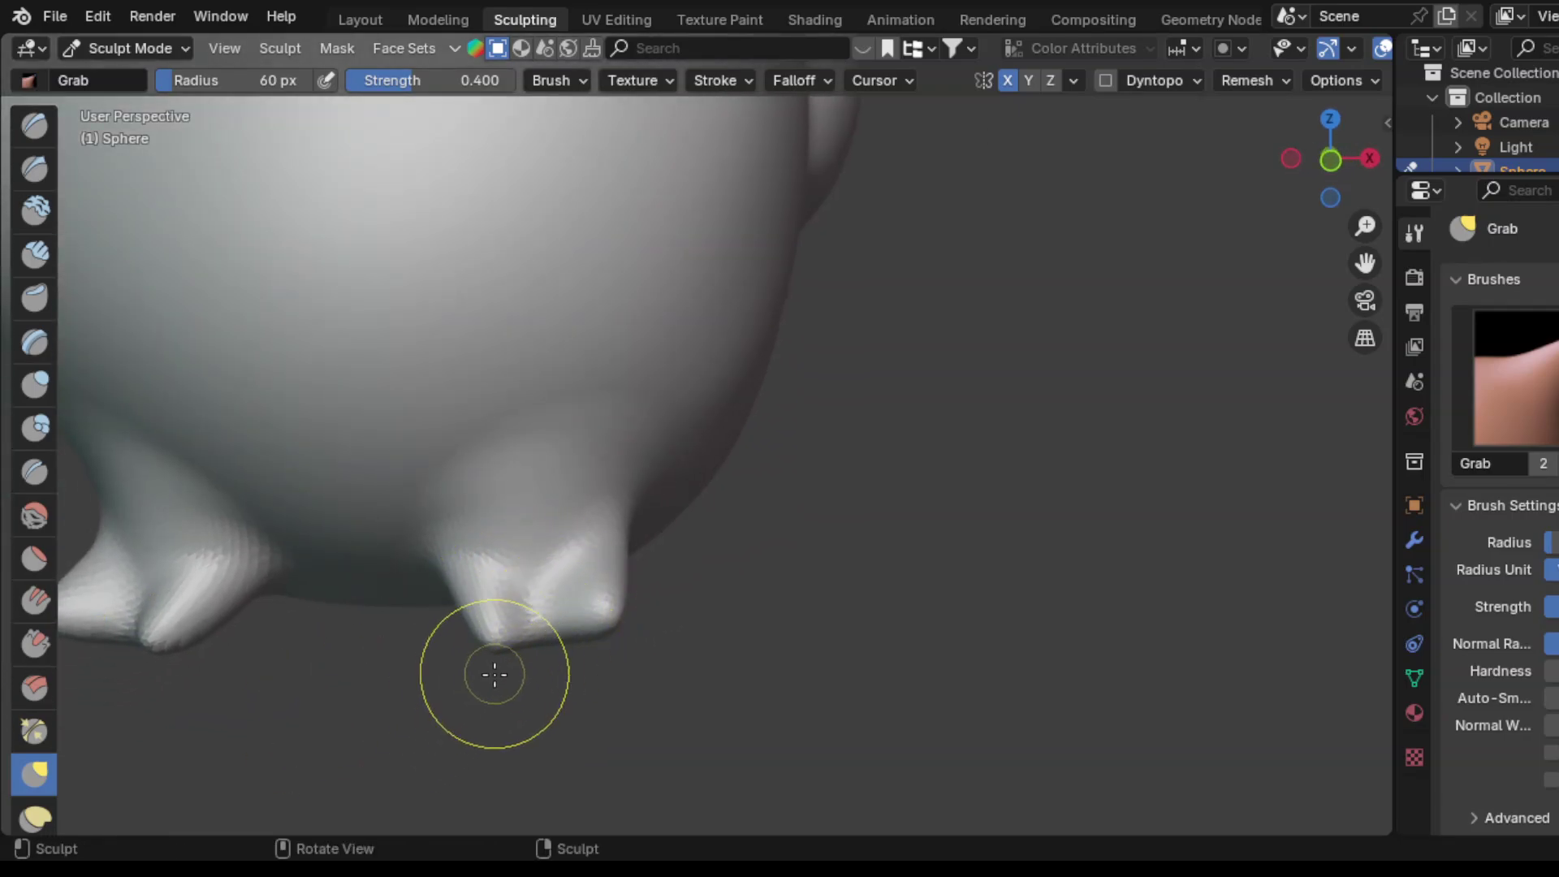
pyautogui.moveTo(494, 674)
pyautogui.mouseDown()
pyautogui.moveTo(530, 627)
pyautogui.moveTo(540, 637)
pyautogui.moveTo(578, 605)
pyautogui.mouseUp()
# Step: Shrink the Grab brush and pull the foot tips into separate pointed toes
pyautogui.press('f')
pyautogui.click(601, 630)
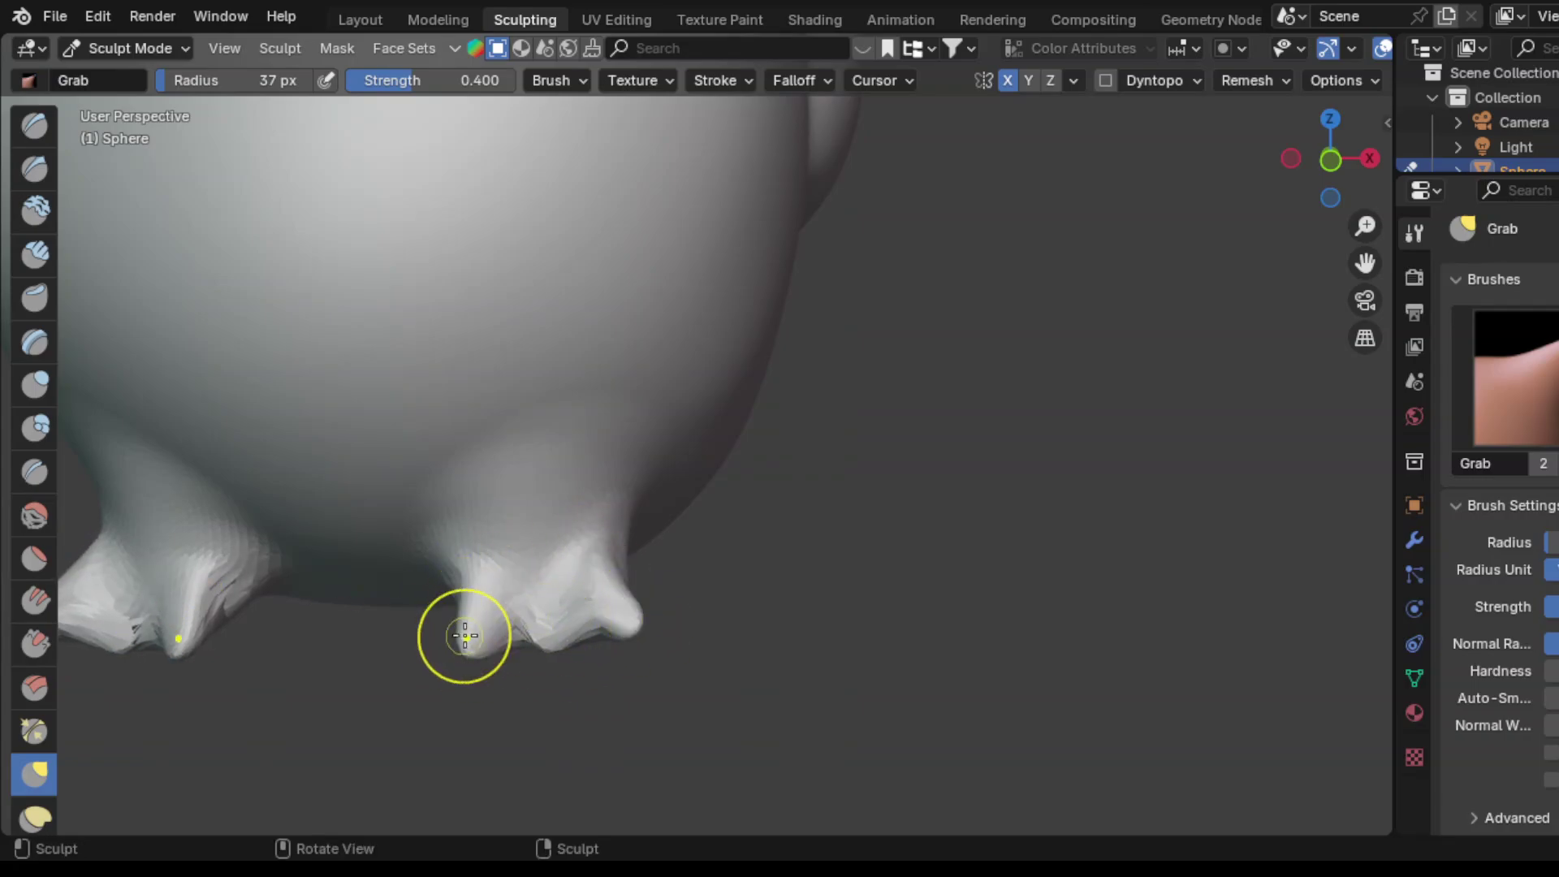
pyautogui.moveTo(464, 636); pyautogui.dragTo(578, 596)
pyautogui.moveTo(622, 547); pyautogui.dragTo(585, 568)
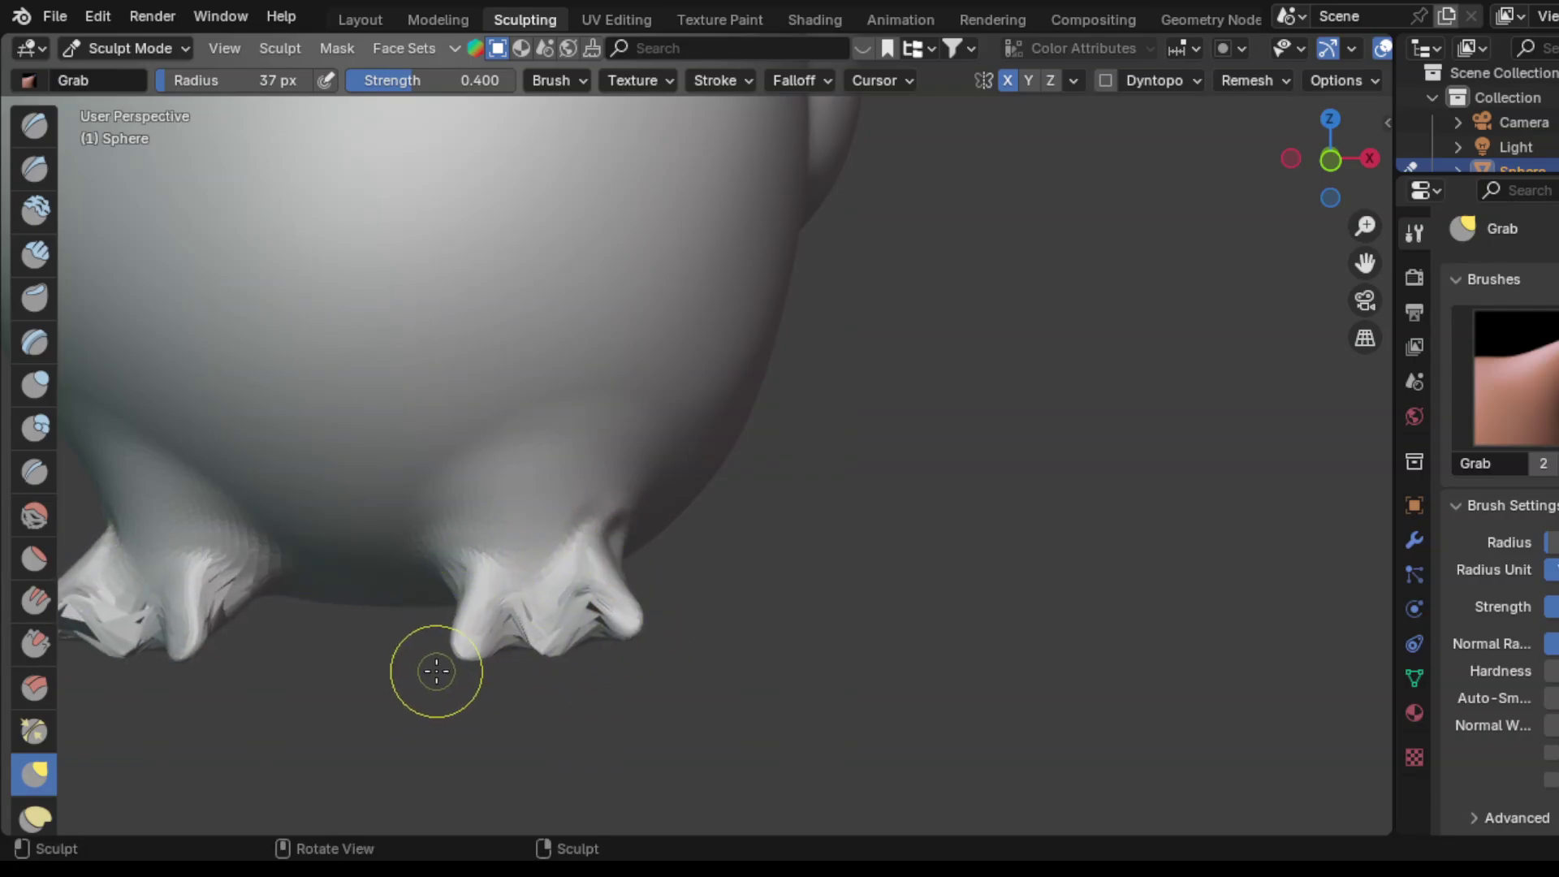
pyautogui.moveTo(773, 380)
pyautogui.mouseDown(button='middle')
pyautogui.moveTo(374, 599)
pyautogui.moveTo(651, 539)
pyautogui.moveTo(425, 689)
pyautogui.mouseUp(button='middle')
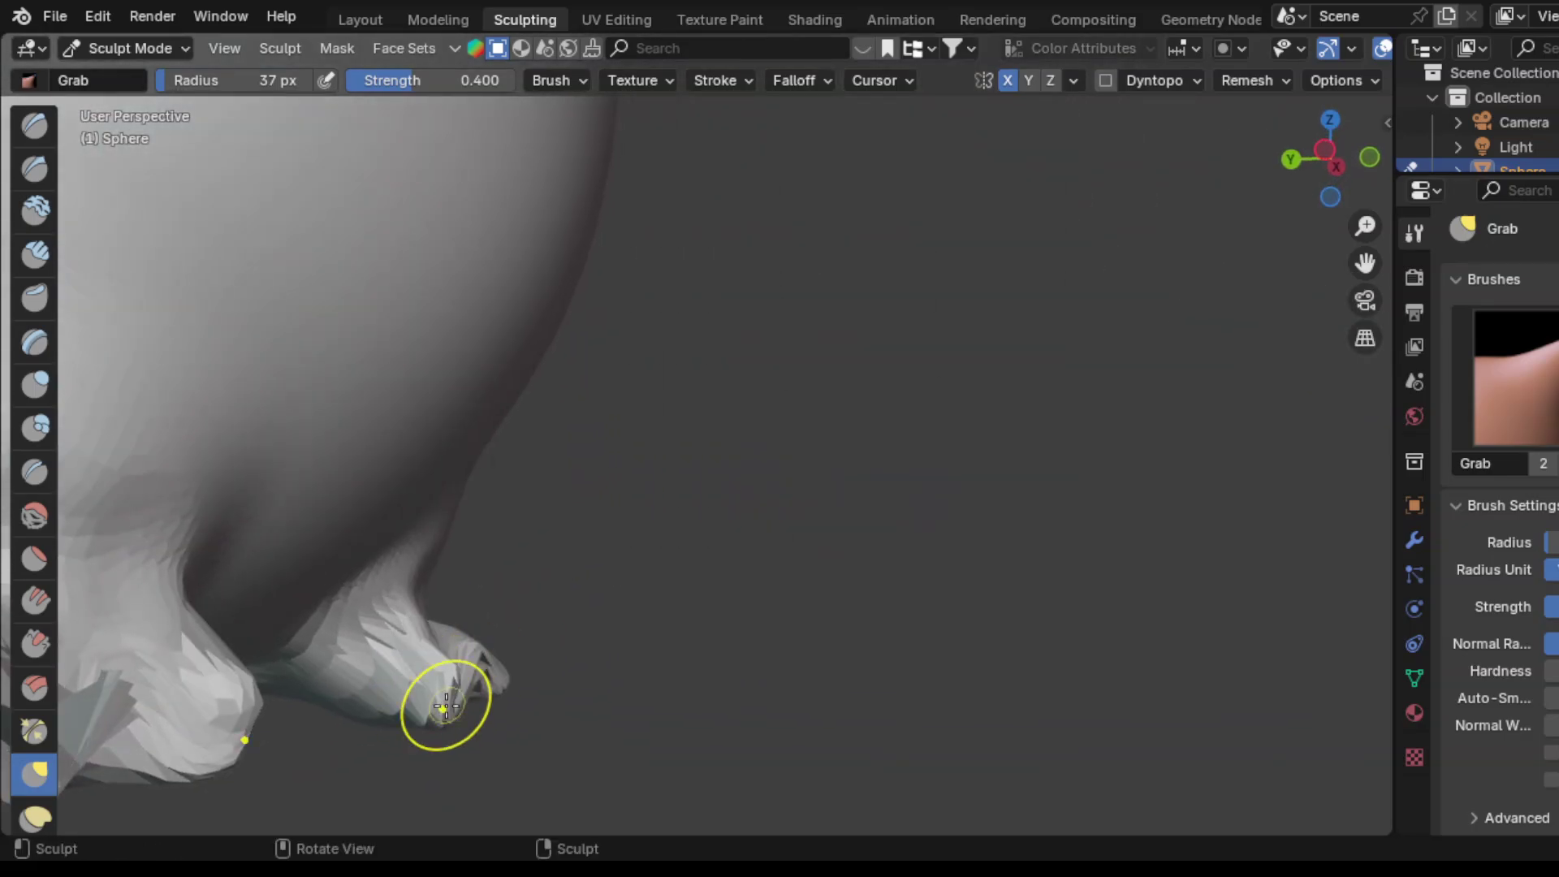
pyautogui.moveTo(445, 697)
pyautogui.mouseDown()
pyautogui.moveTo(400, 585)
pyautogui.moveTo(393, 619)
pyautogui.mouseUp()
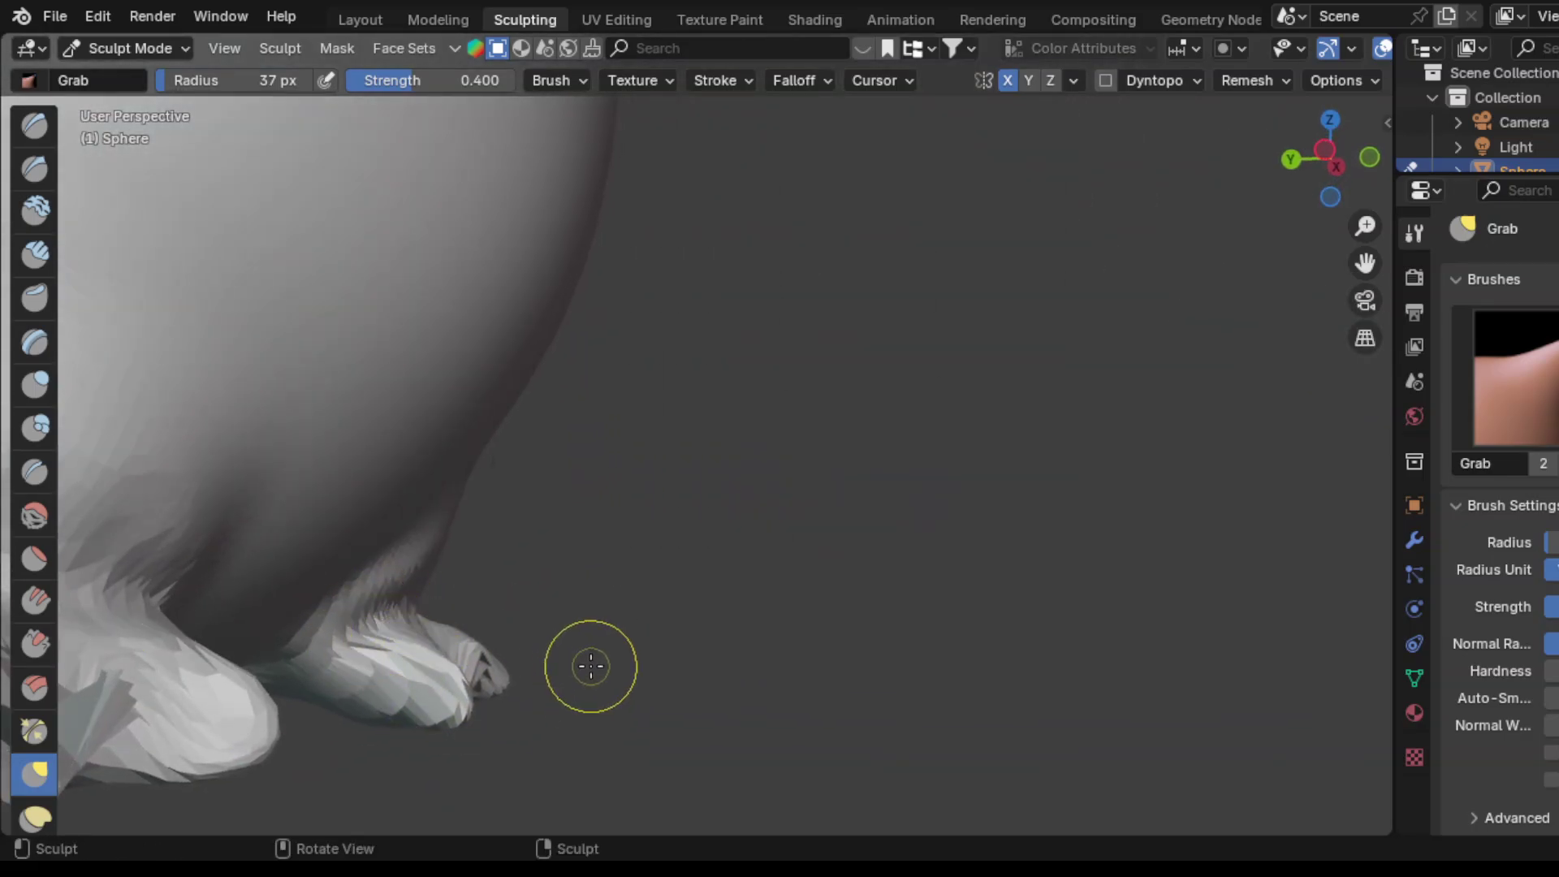
pyautogui.moveTo(592, 661); pyautogui.dragTo(408, 640, button='middle')
# Step: Orbit around and below the body to inspect both clawed feet
pyautogui.moveTo(627, 605)
pyautogui.mouseDown(button='middle')
pyautogui.moveTo(502, 664)
pyautogui.moveTo(486, 654)
pyautogui.mouseUp(button='middle')
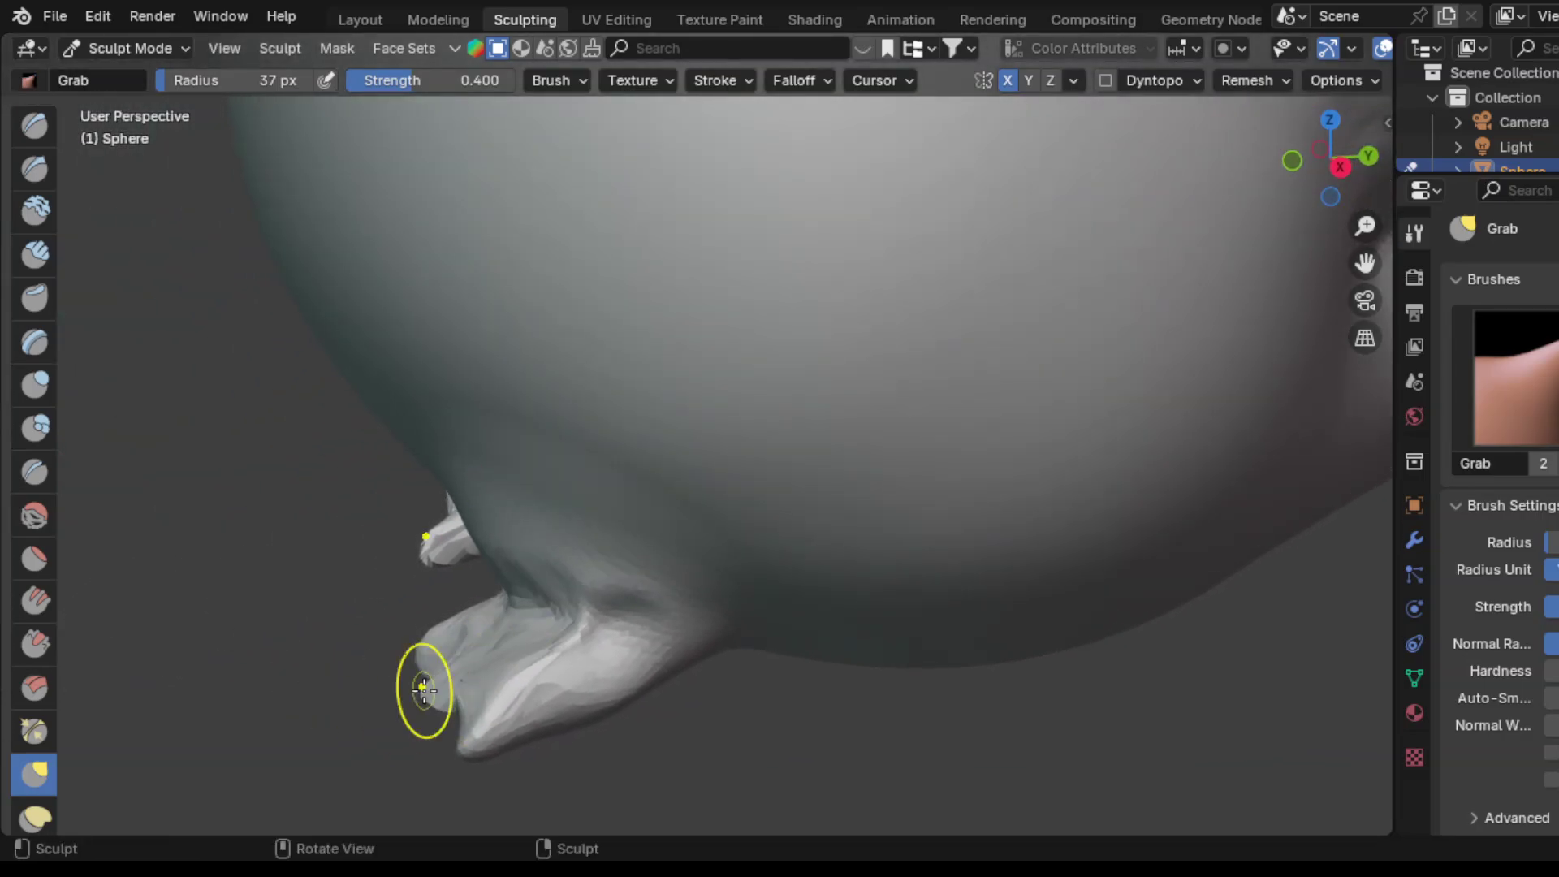
pyautogui.moveTo(361, 718); pyautogui.dragTo(504, 713, button='middle')
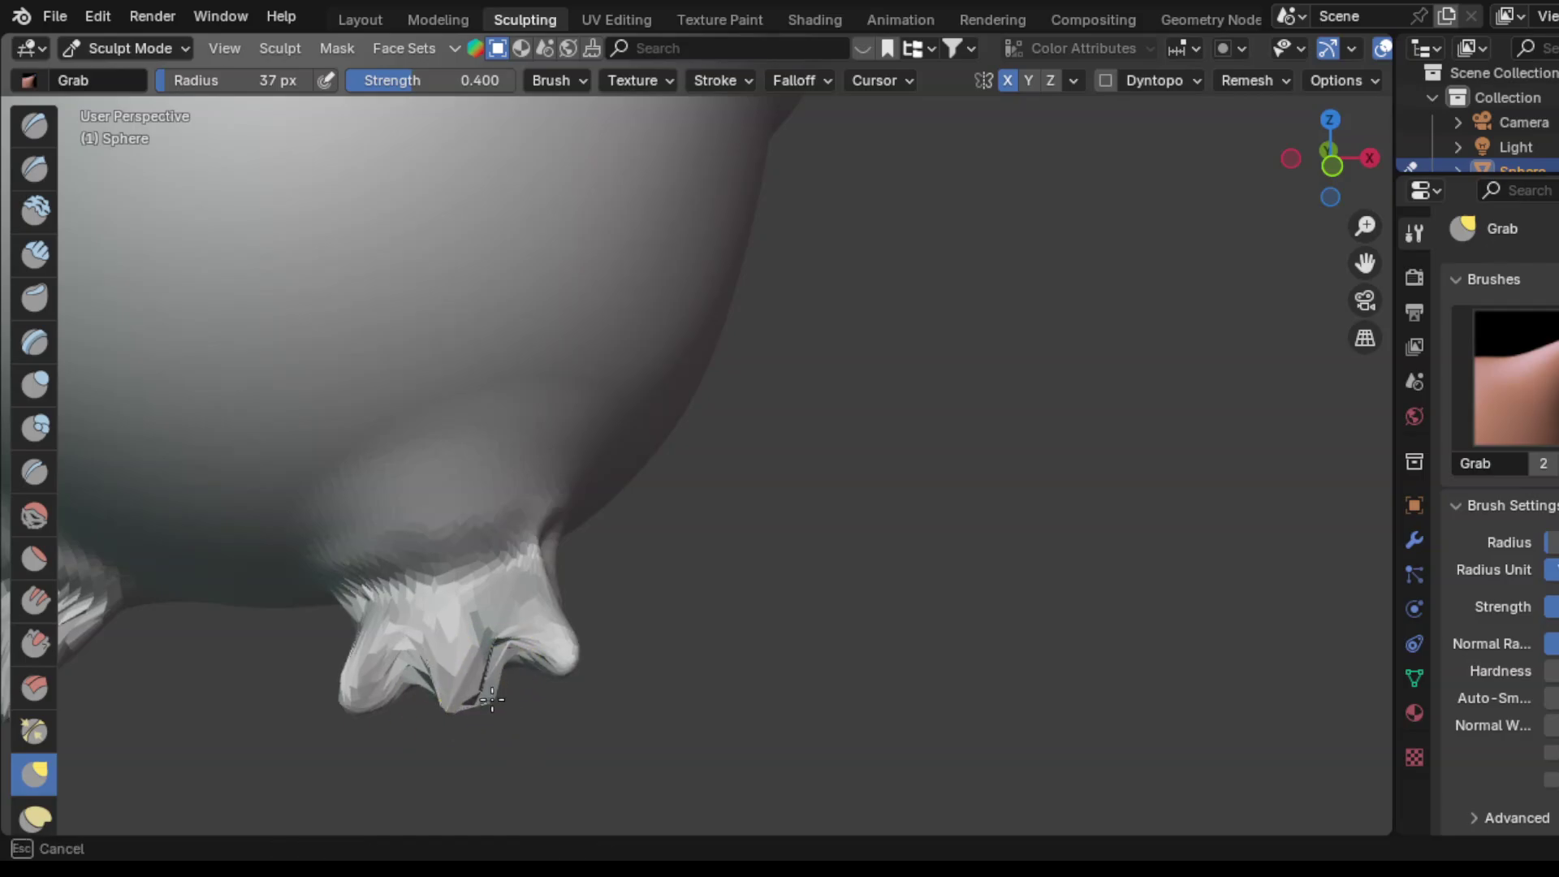
pyautogui.moveTo(716, 626)
pyautogui.mouseDown(button='middle')
pyautogui.moveTo(490, 635)
pyautogui.moveTo(511, 642)
pyautogui.mouseUp(button='middle')
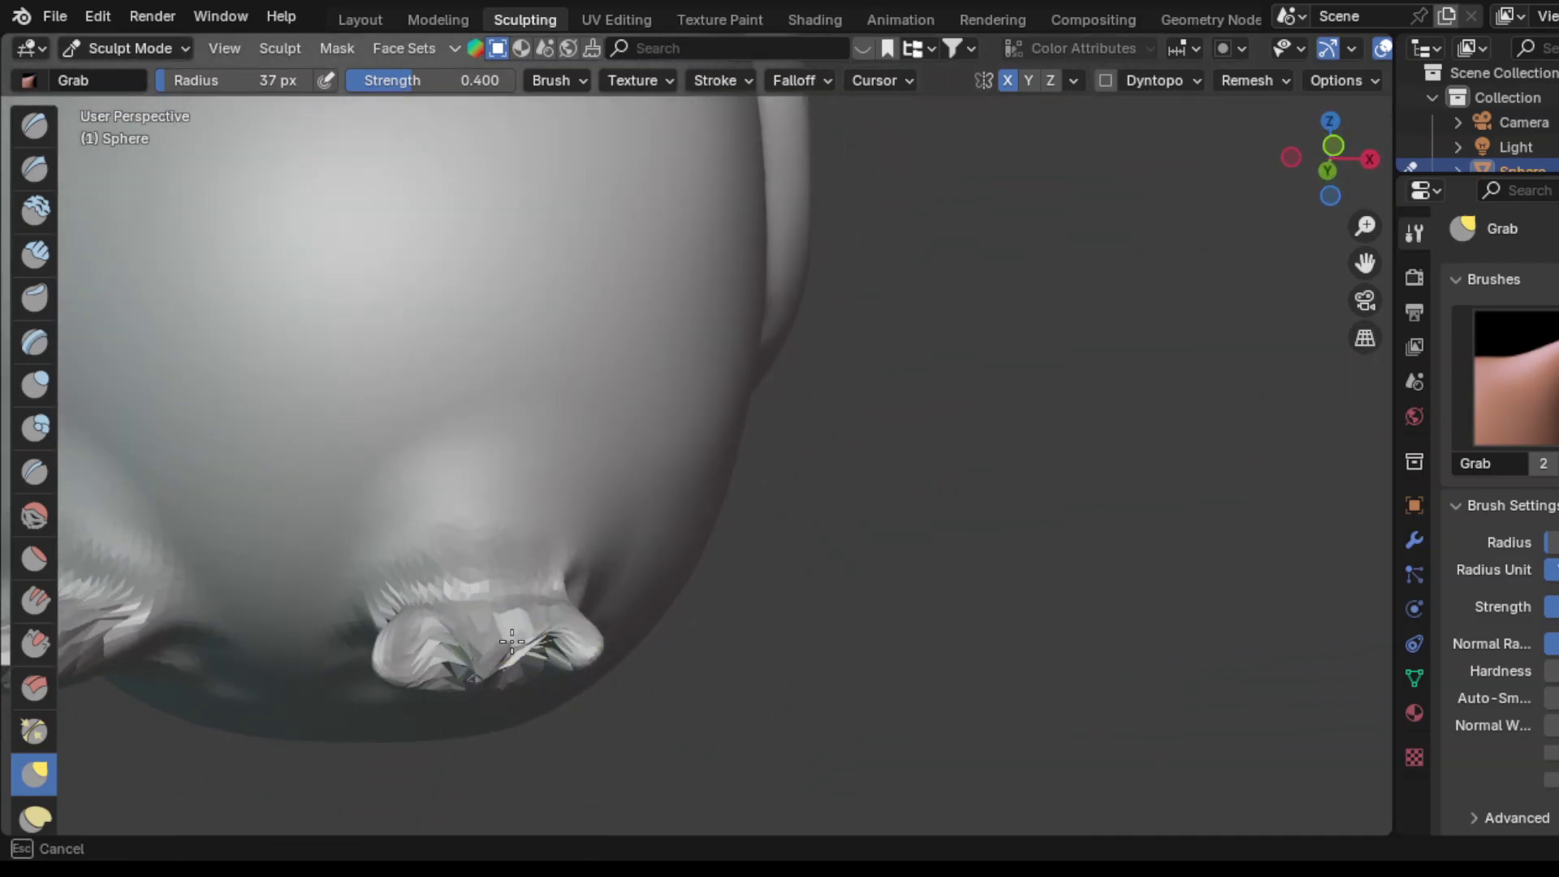
pyautogui.moveTo(665, 675); pyautogui.dragTo(502, 646, button='middle')
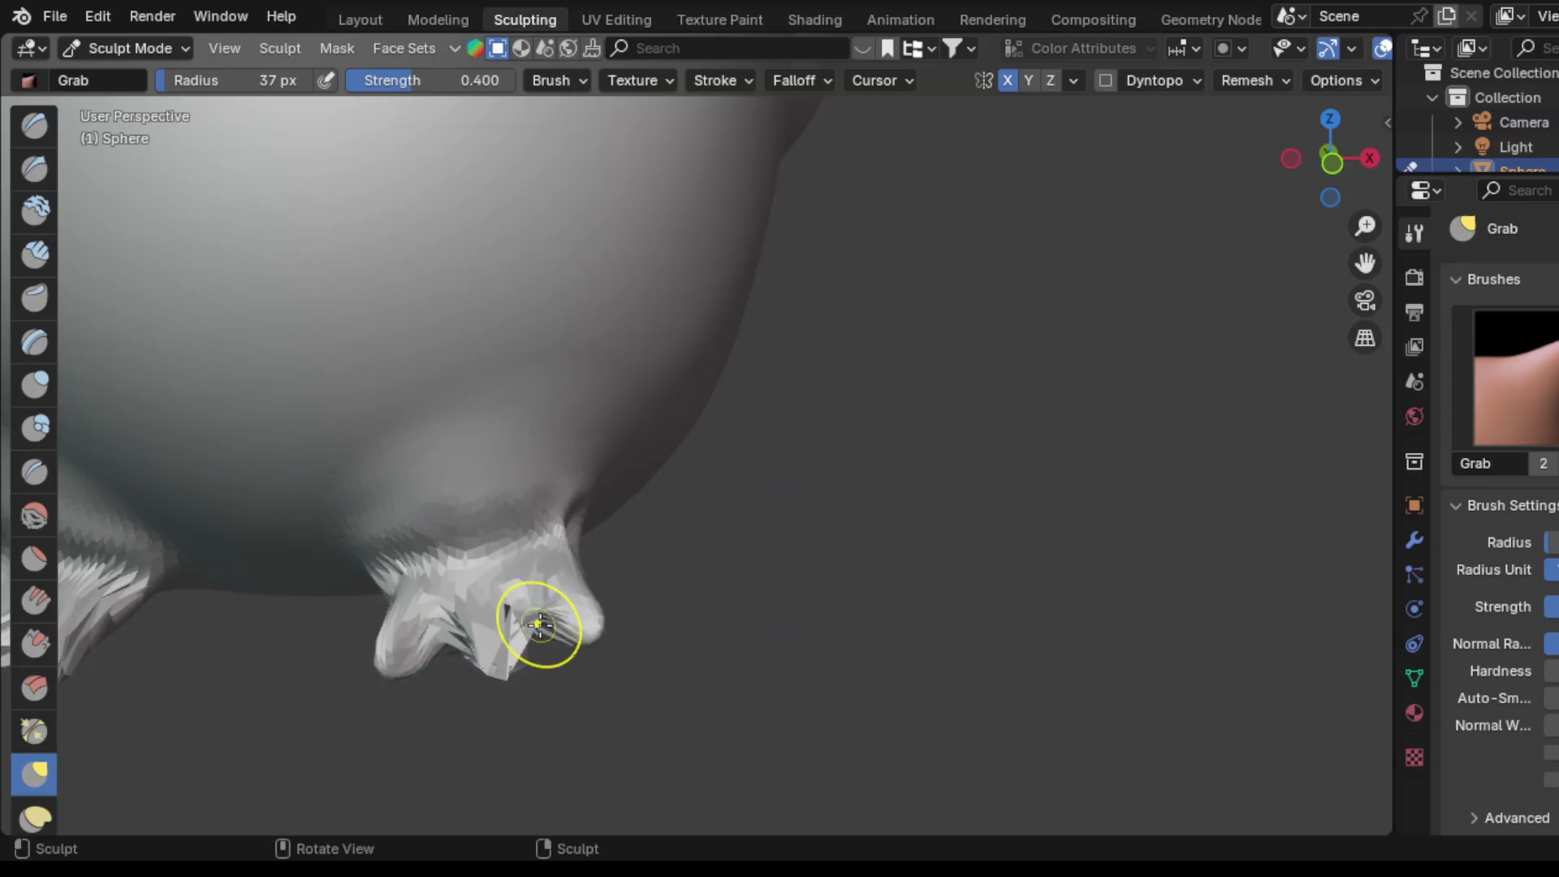
pyautogui.moveTo(511, 667); pyautogui.dragTo(553, 671, button='middle')
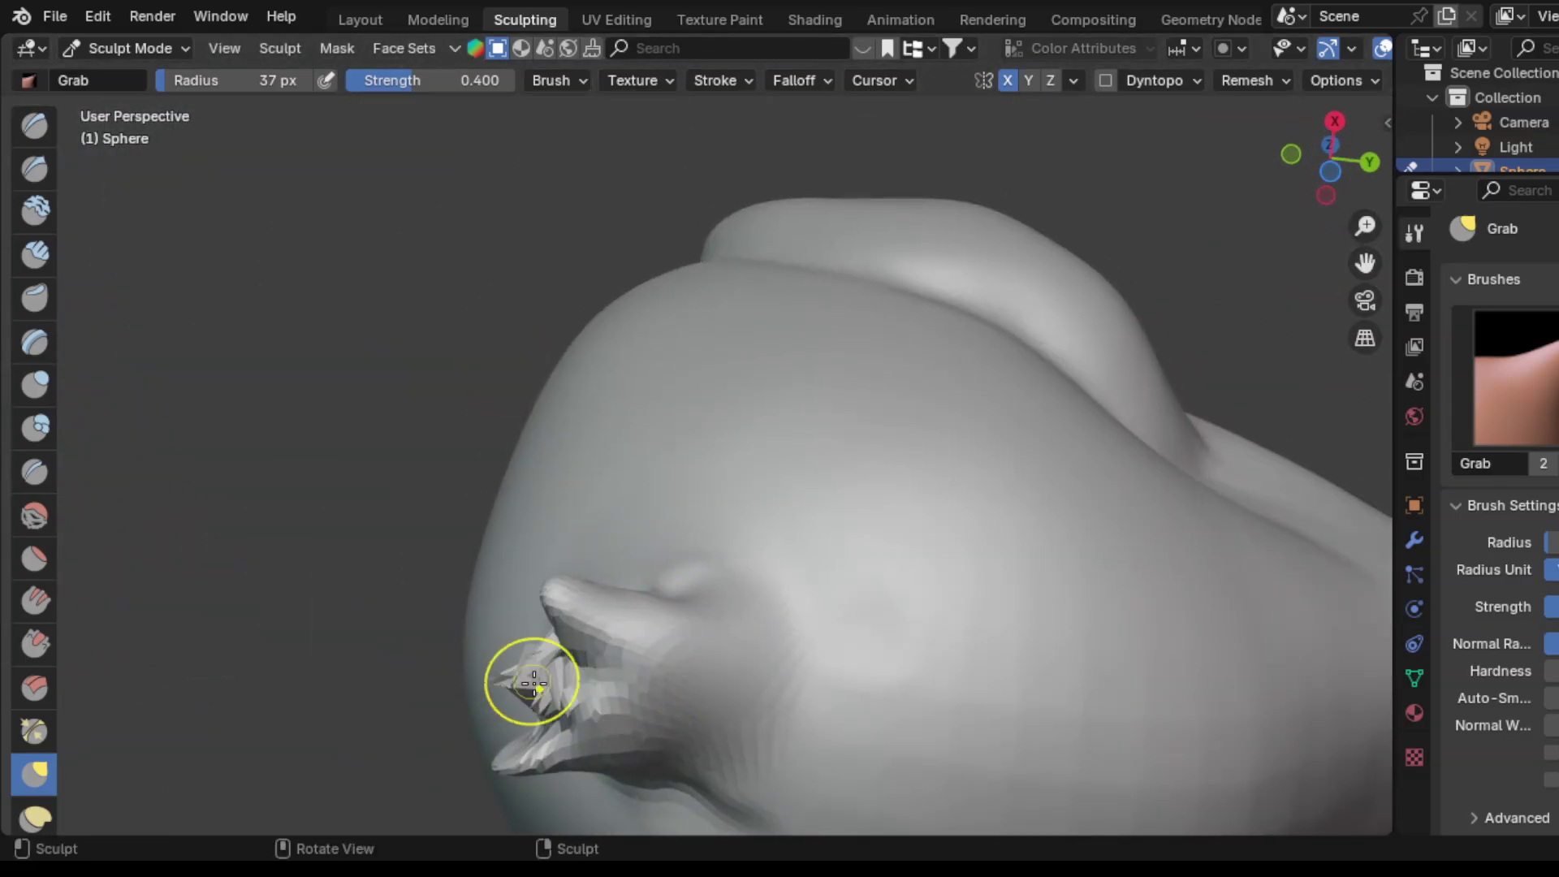
pyautogui.moveTo(448, 739); pyautogui.dragTo(842, 631, button='middle')
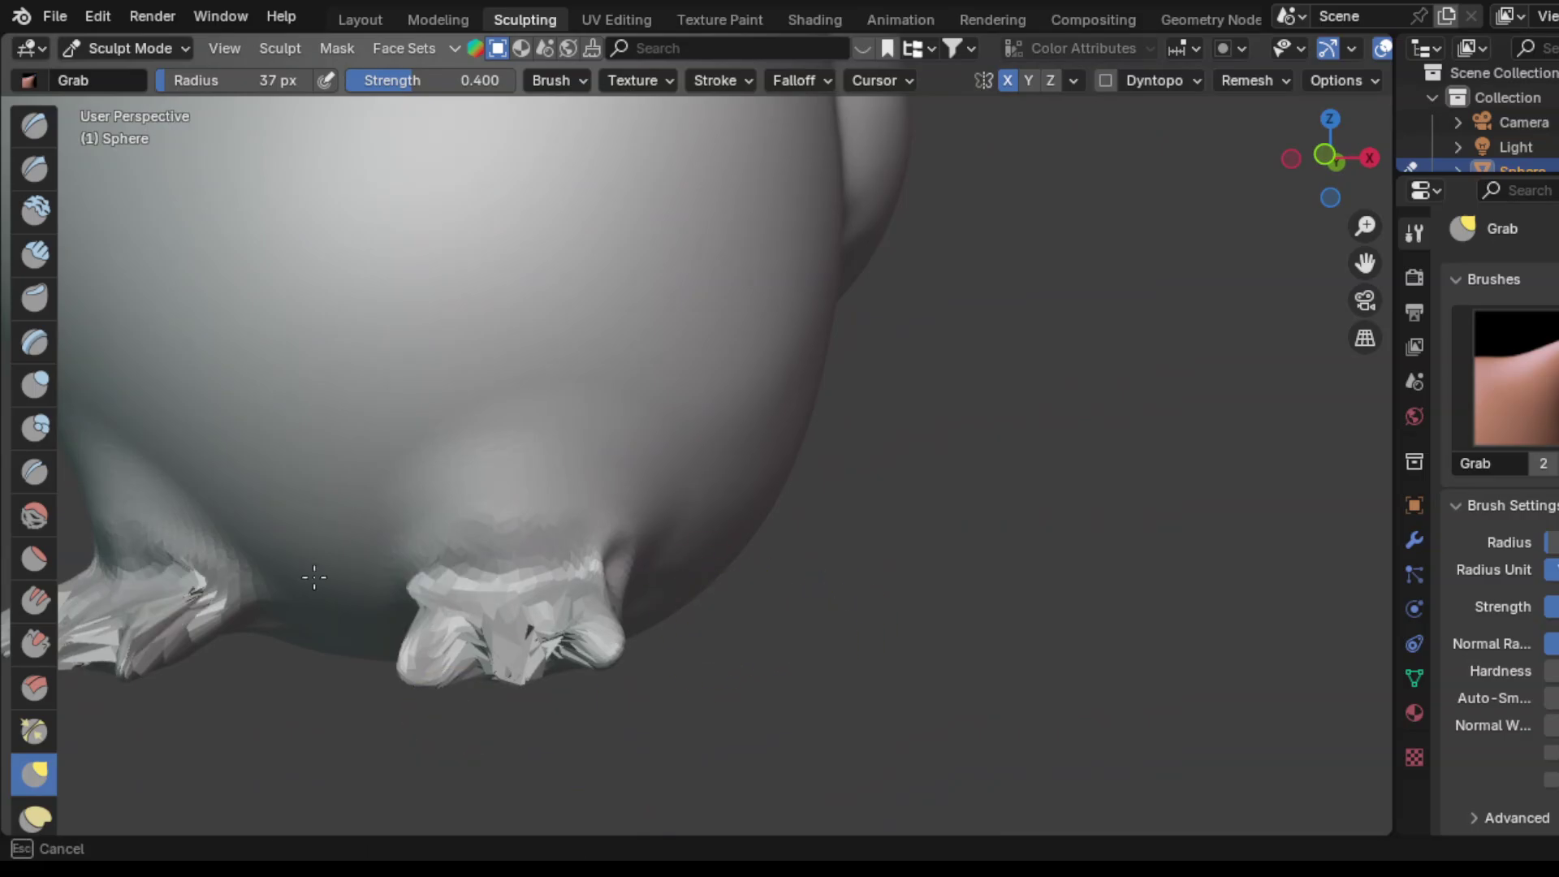
# Step: Carve mirrored Draw Sharp ridges along the tops of both feet
pyautogui.click(31, 171)
pyautogui.moveTo(98, 552); pyautogui.dragTo(665, 636)
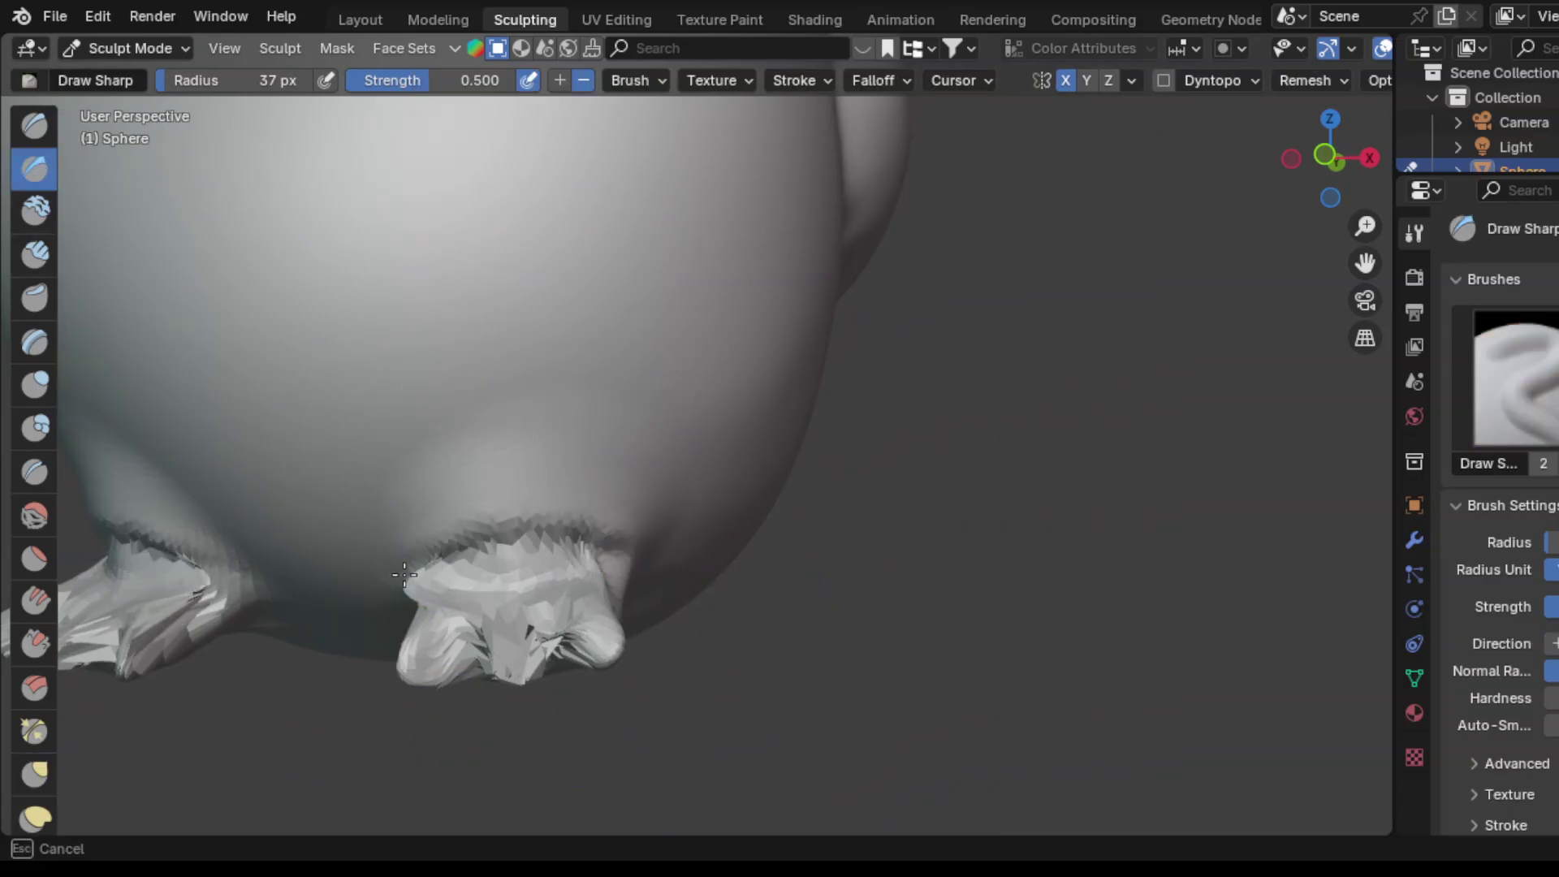
pyautogui.moveTo(665, 636); pyautogui.dragTo(655, 616, button='middle')
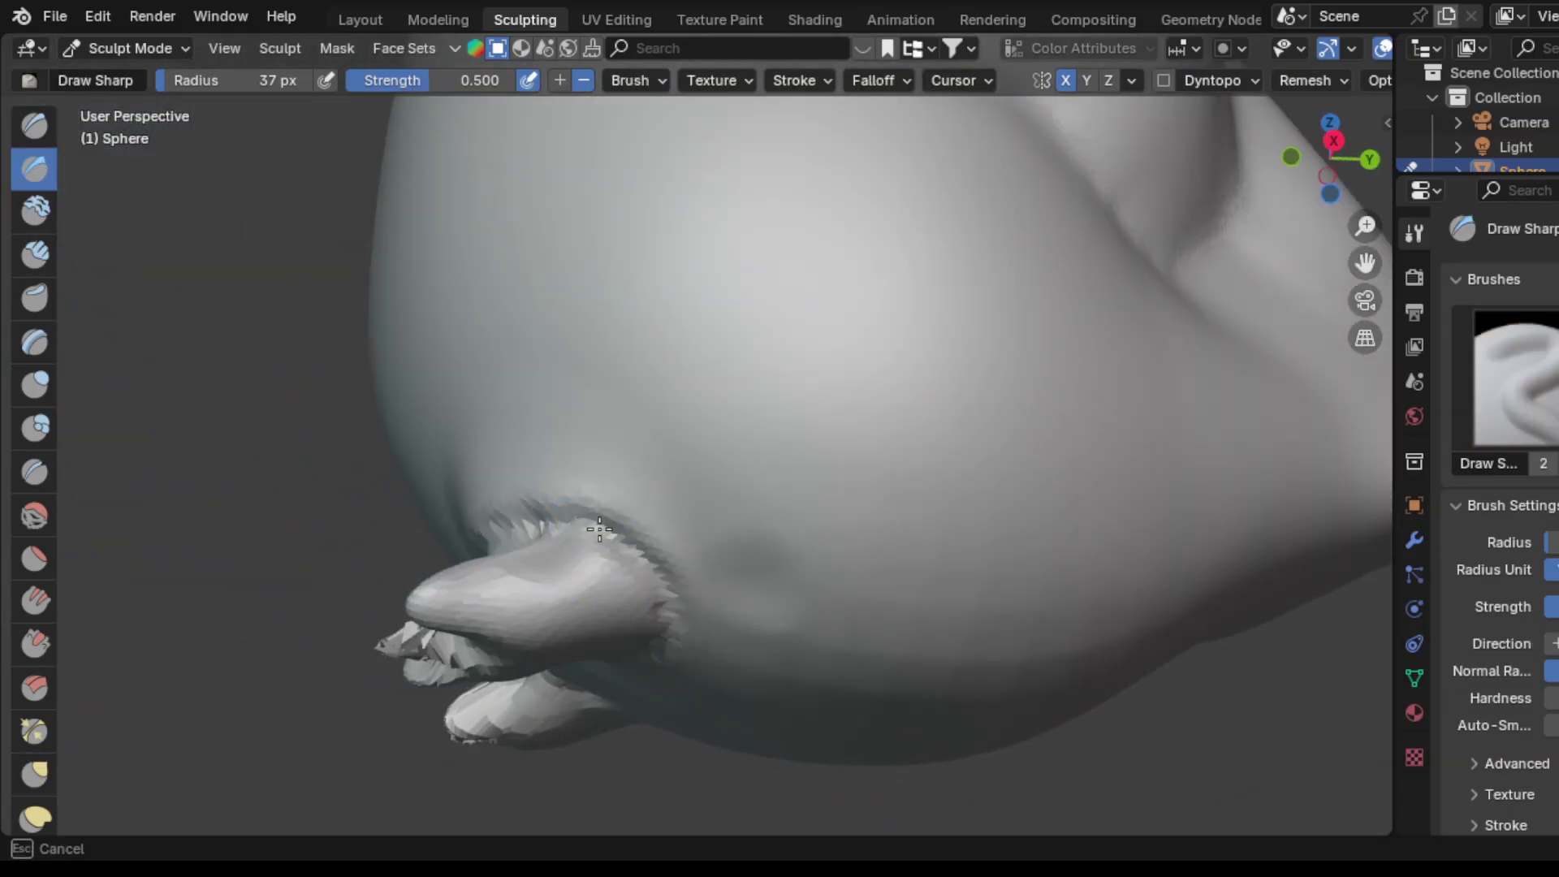
pyautogui.moveTo(514, 646)
pyautogui.mouseDown(button='middle')
pyautogui.moveTo(511, 495)
pyautogui.moveTo(661, 435)
pyautogui.moveTo(551, 477)
pyautogui.mouseUp(button='middle')
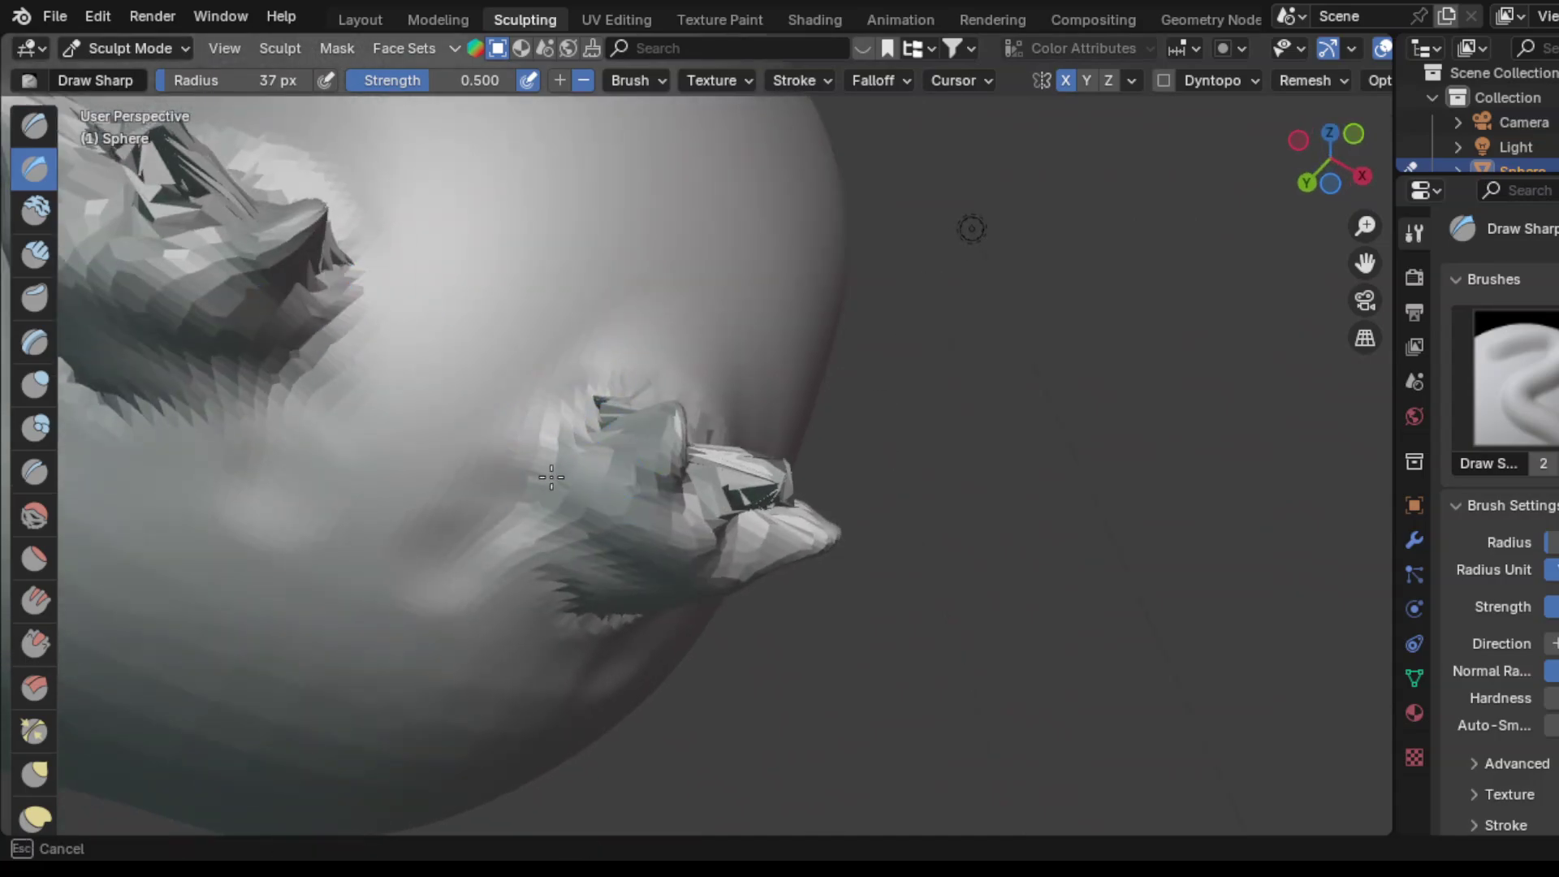
pyautogui.moveTo(552, 477)
pyautogui.mouseDown()
pyautogui.moveTo(560, 584)
pyautogui.moveTo(535, 422)
pyautogui.moveTo(580, 388)
pyautogui.mouseUp()
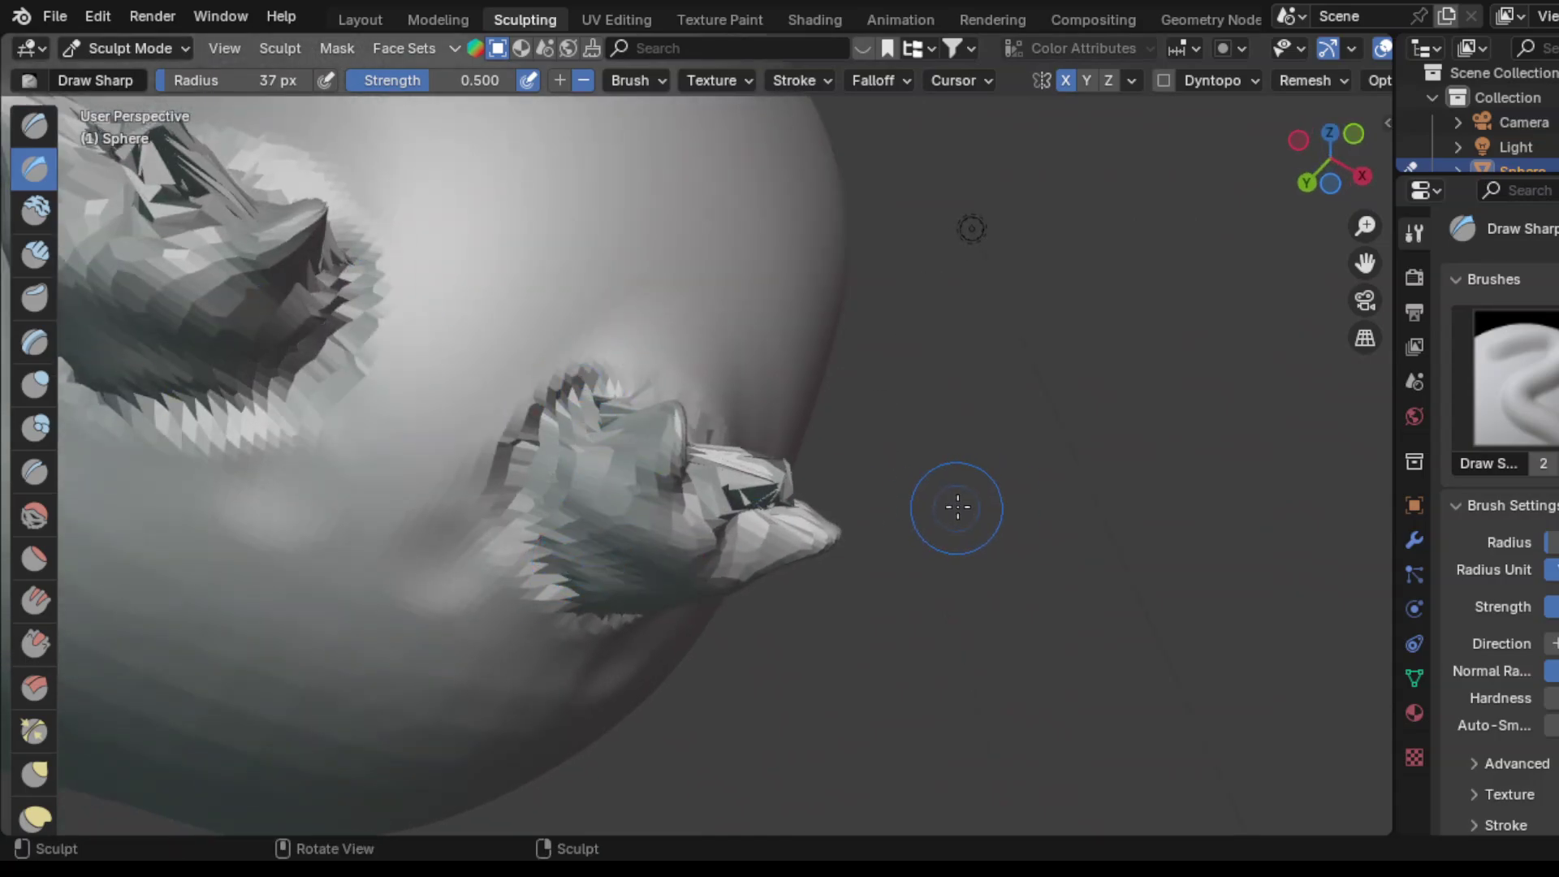
pyautogui.moveTo(957, 507); pyautogui.dragTo(238, 528, button='middle')
# Step: Soften both feet with the Smooth brush from the front and above
pyautogui.click(33, 516)
pyautogui.moveTo(528, 422)
pyautogui.mouseDown()
pyautogui.moveTo(794, 511)
pyautogui.moveTo(661, 533)
pyautogui.mouseUp()
pyautogui.moveTo(661, 533); pyautogui.dragTo(698, 519, button='middle')
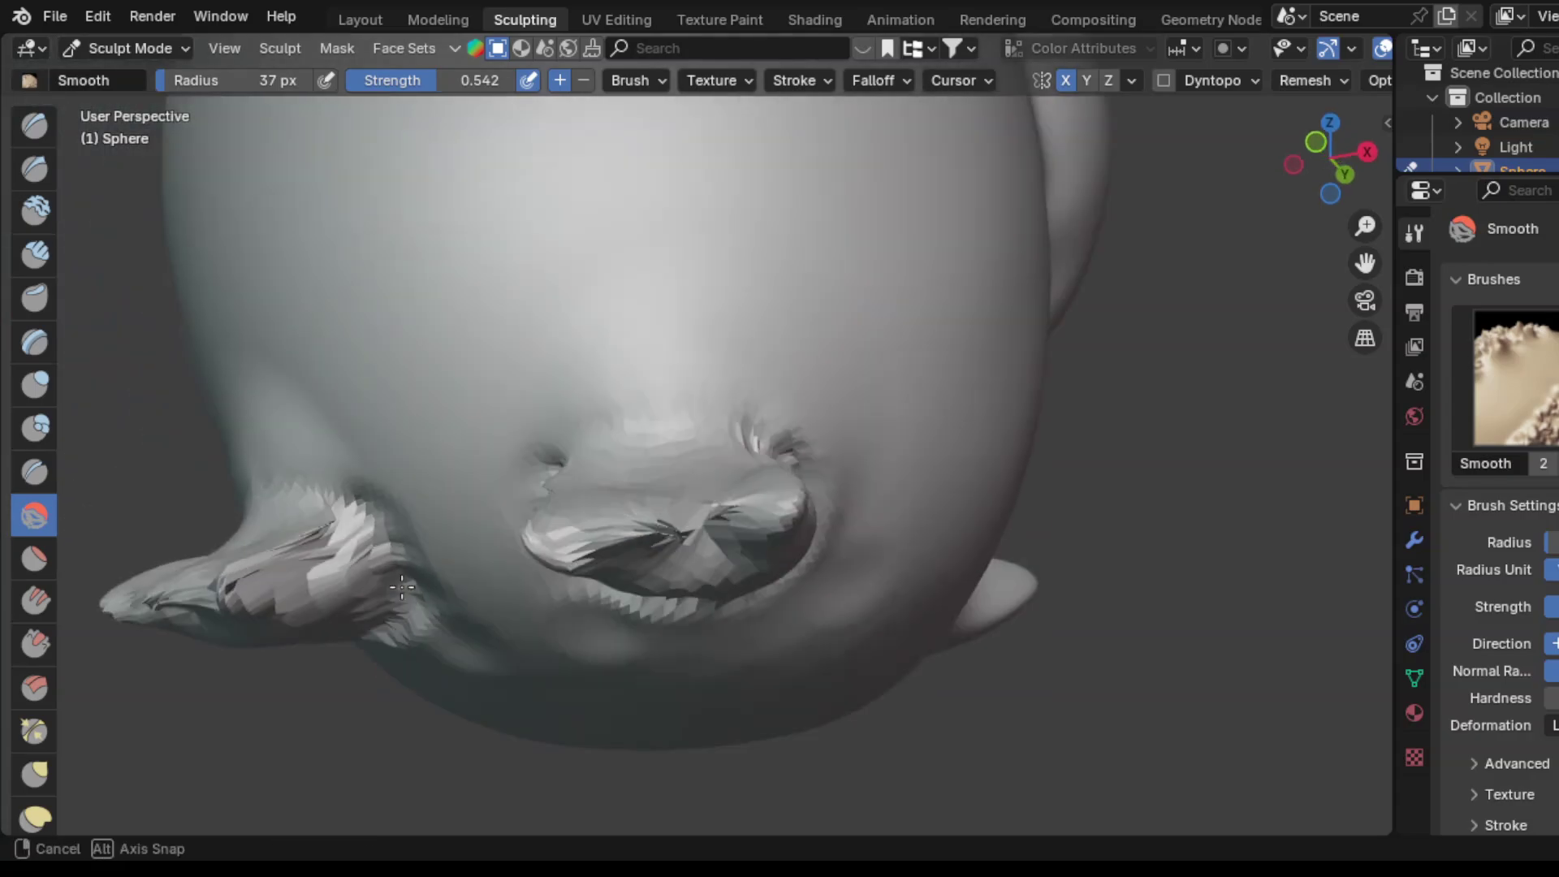
pyautogui.moveTo(698, 520)
pyautogui.mouseDown()
pyautogui.moveTo(705, 503)
pyautogui.moveTo(626, 656)
pyautogui.mouseUp()
pyautogui.moveTo(627, 656); pyautogui.dragTo(649, 707, button='middle')
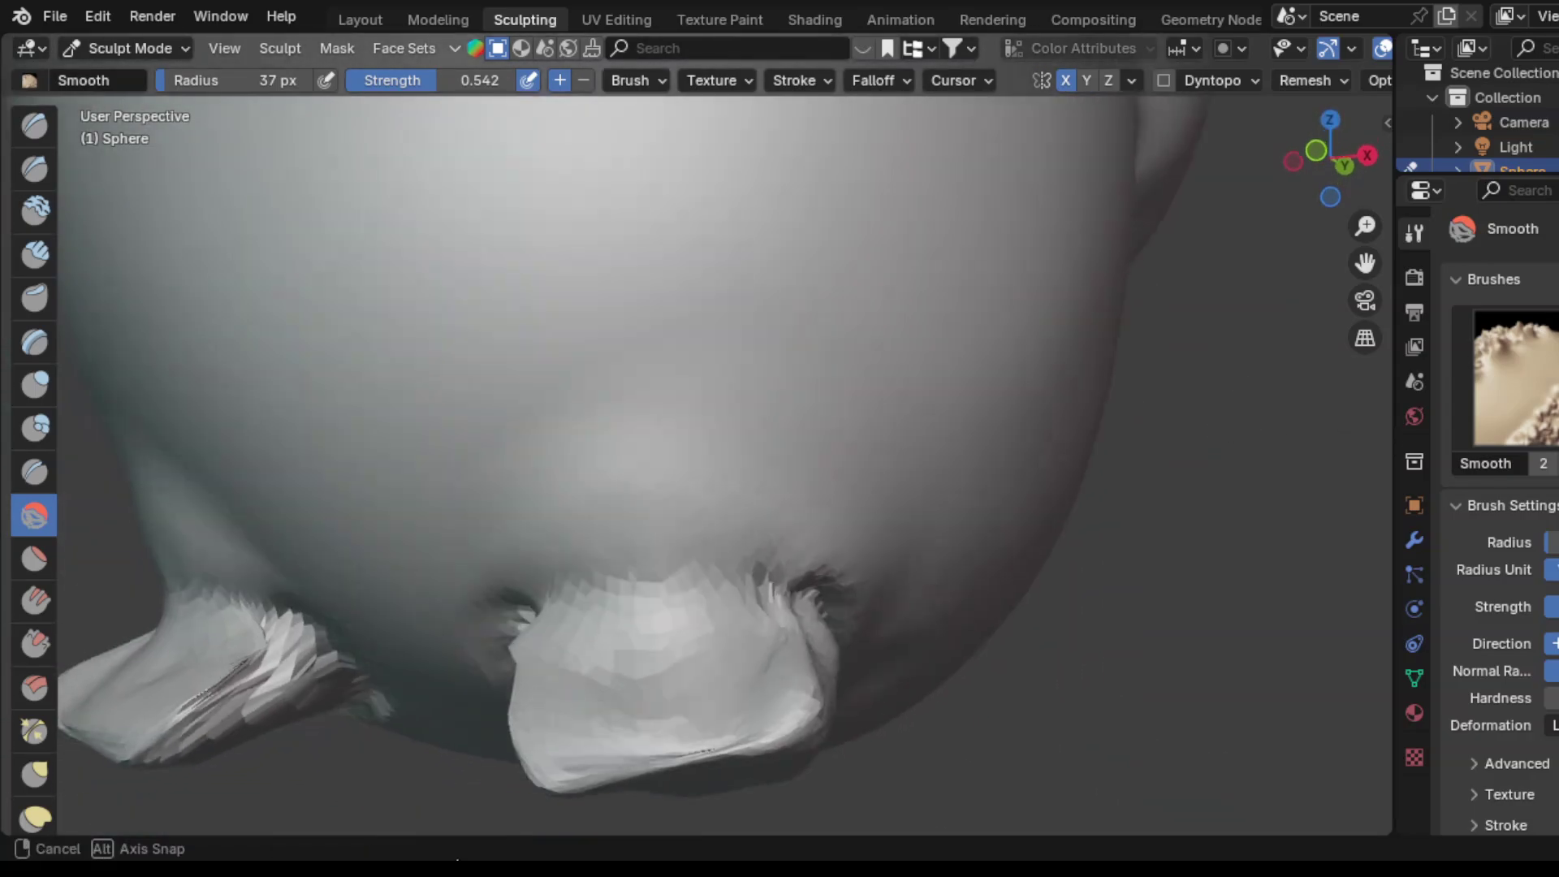
pyautogui.moveTo(649, 706)
pyautogui.mouseDown()
pyautogui.moveTo(713, 740)
pyautogui.moveTo(608, 703)
pyautogui.moveTo(640, 721)
pyautogui.moveTo(645, 699)
pyautogui.mouseUp()
# Step: Reshape the central and small feet into rounded toes with the Grab brush
pyautogui.click(34, 774)
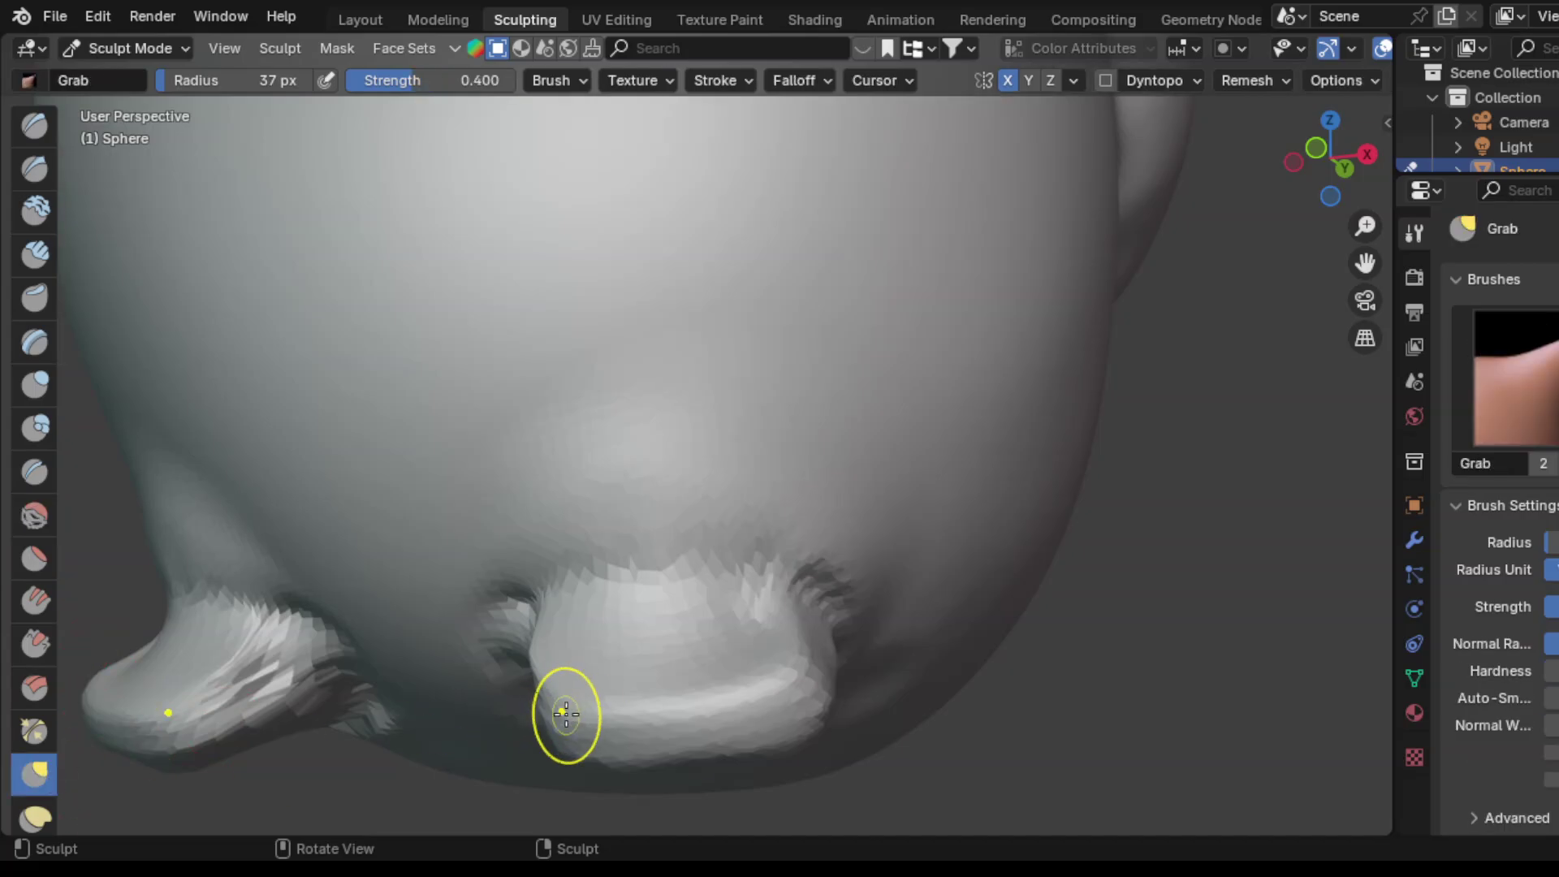
pyautogui.moveTo(564, 714); pyautogui.dragTo(527, 736, button='middle')
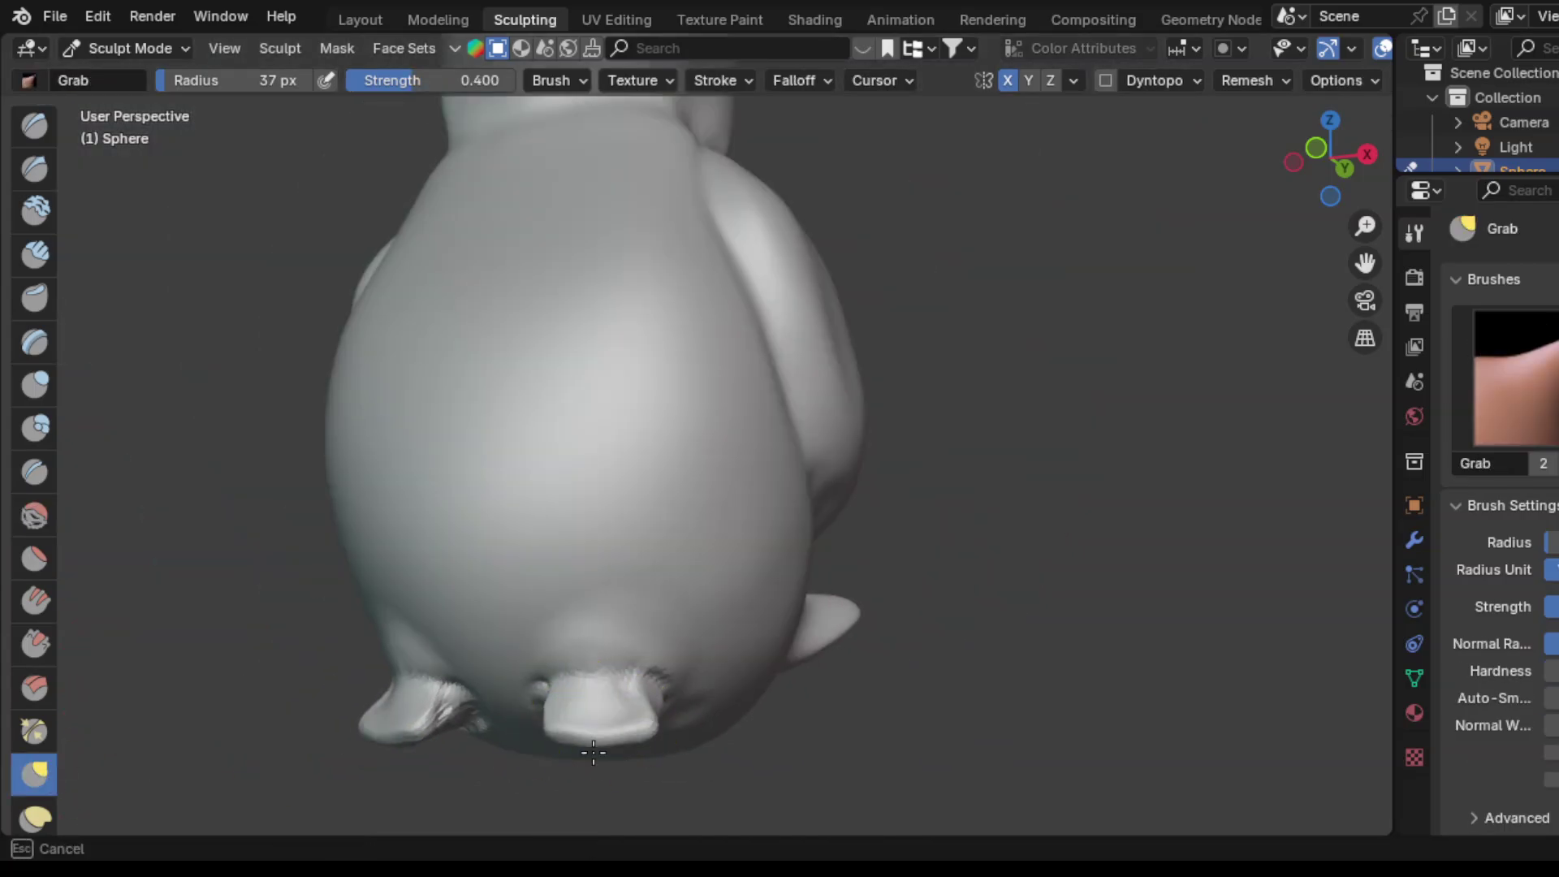
pyautogui.moveTo(595, 764); pyautogui.dragTo(619, 754)
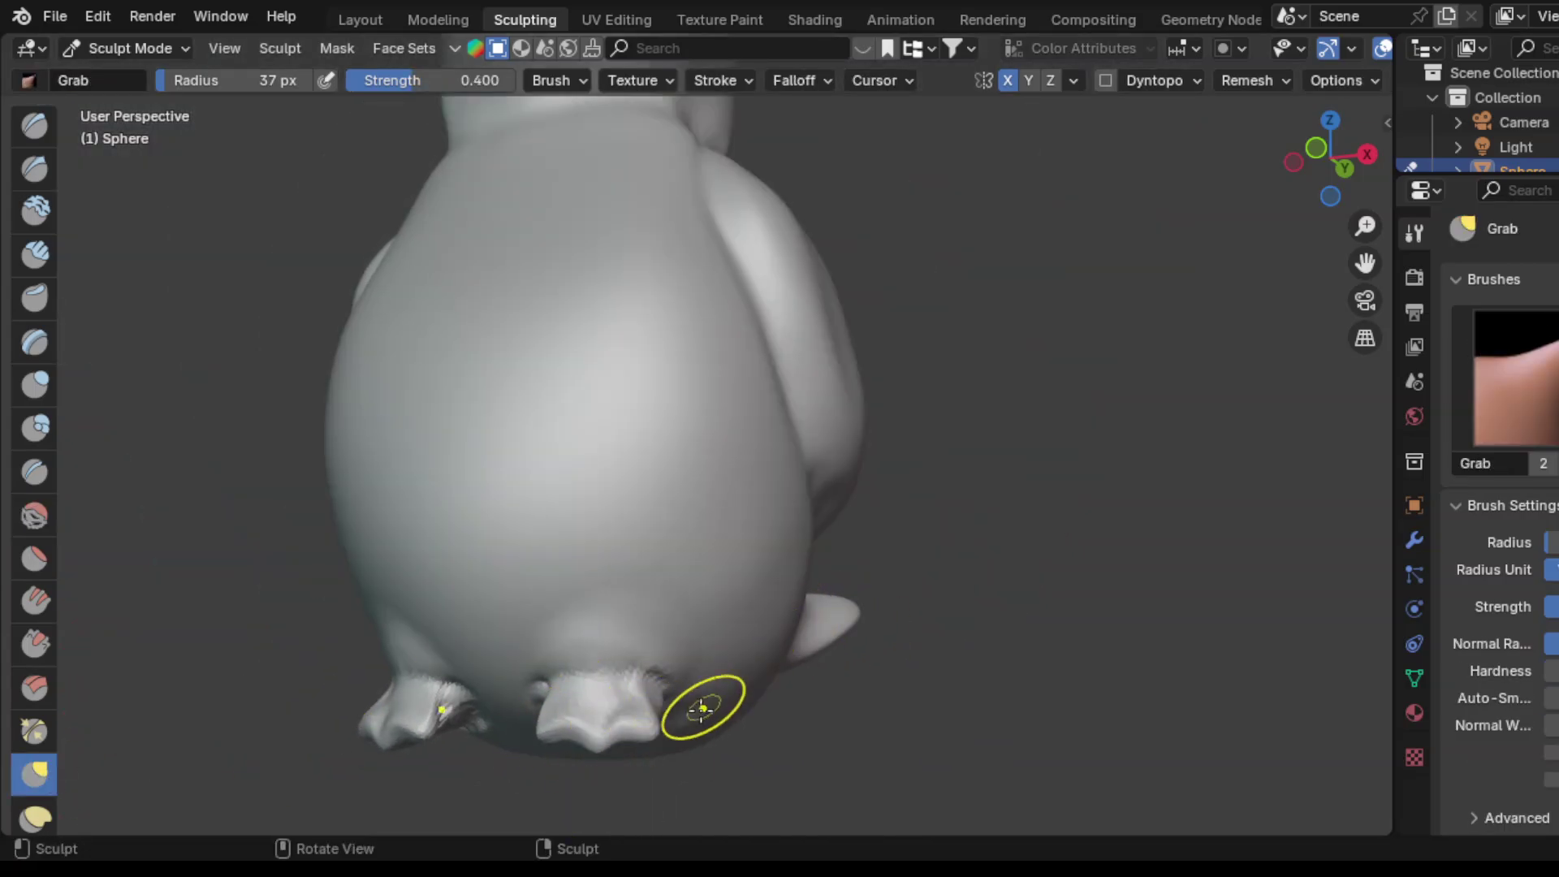
pyautogui.moveTo(700, 741); pyautogui.dragTo(664, 712, button='middle')
pyautogui.moveTo(564, 756); pyautogui.dragTo(599, 731, button='middle')
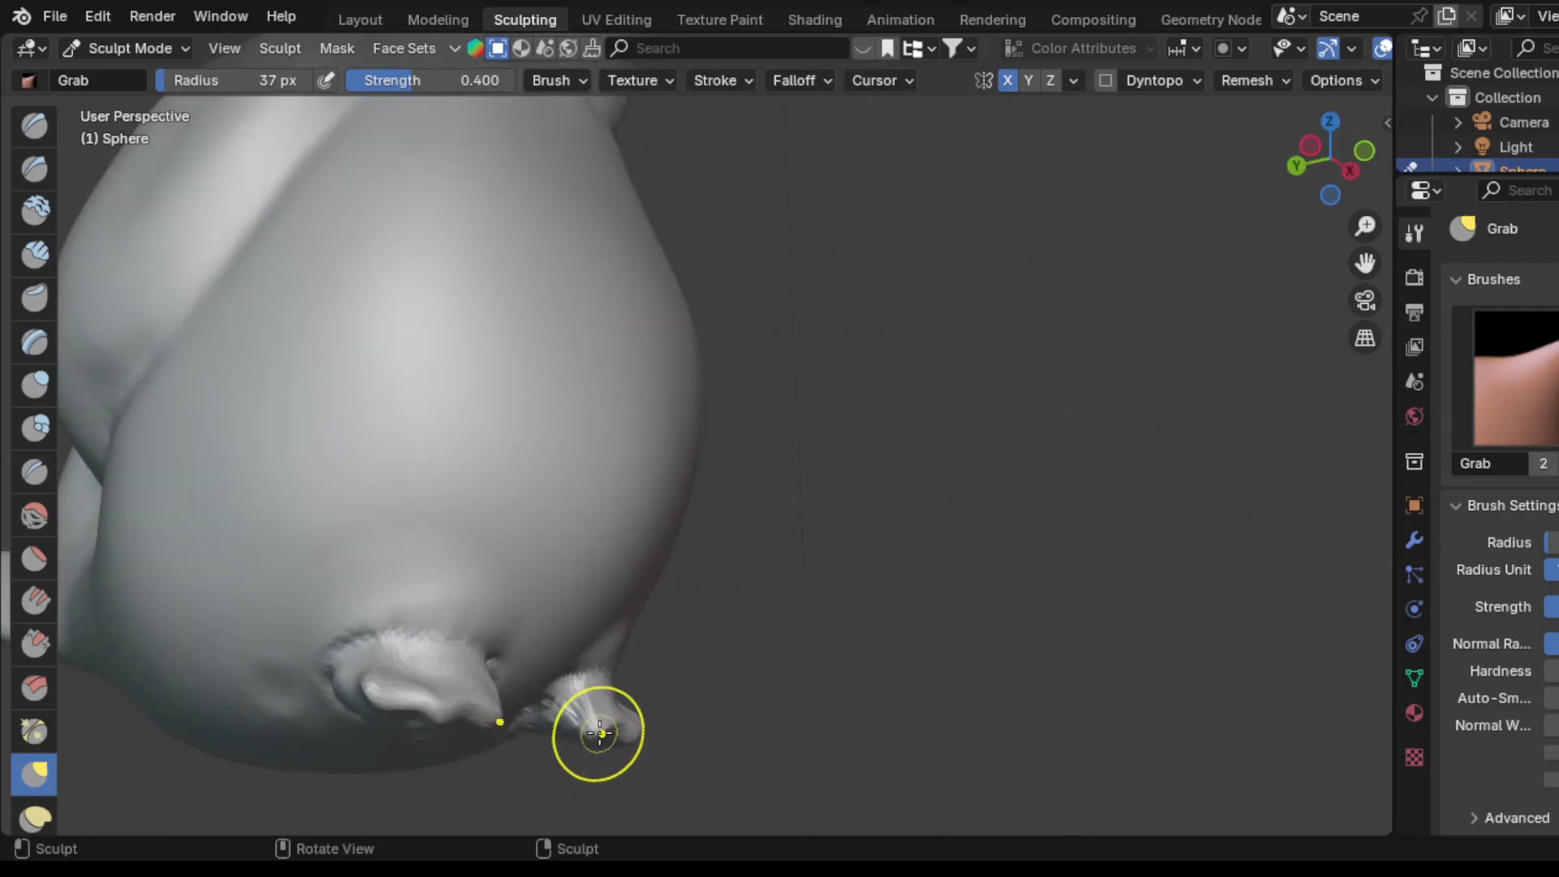
pyautogui.moveTo(598, 731)
pyautogui.mouseDown()
pyautogui.moveTo(661, 706)
pyautogui.moveTo(631, 721)
pyautogui.mouseUp()
pyautogui.moveTo(631, 721); pyautogui.dragTo(728, 763, button='middle')
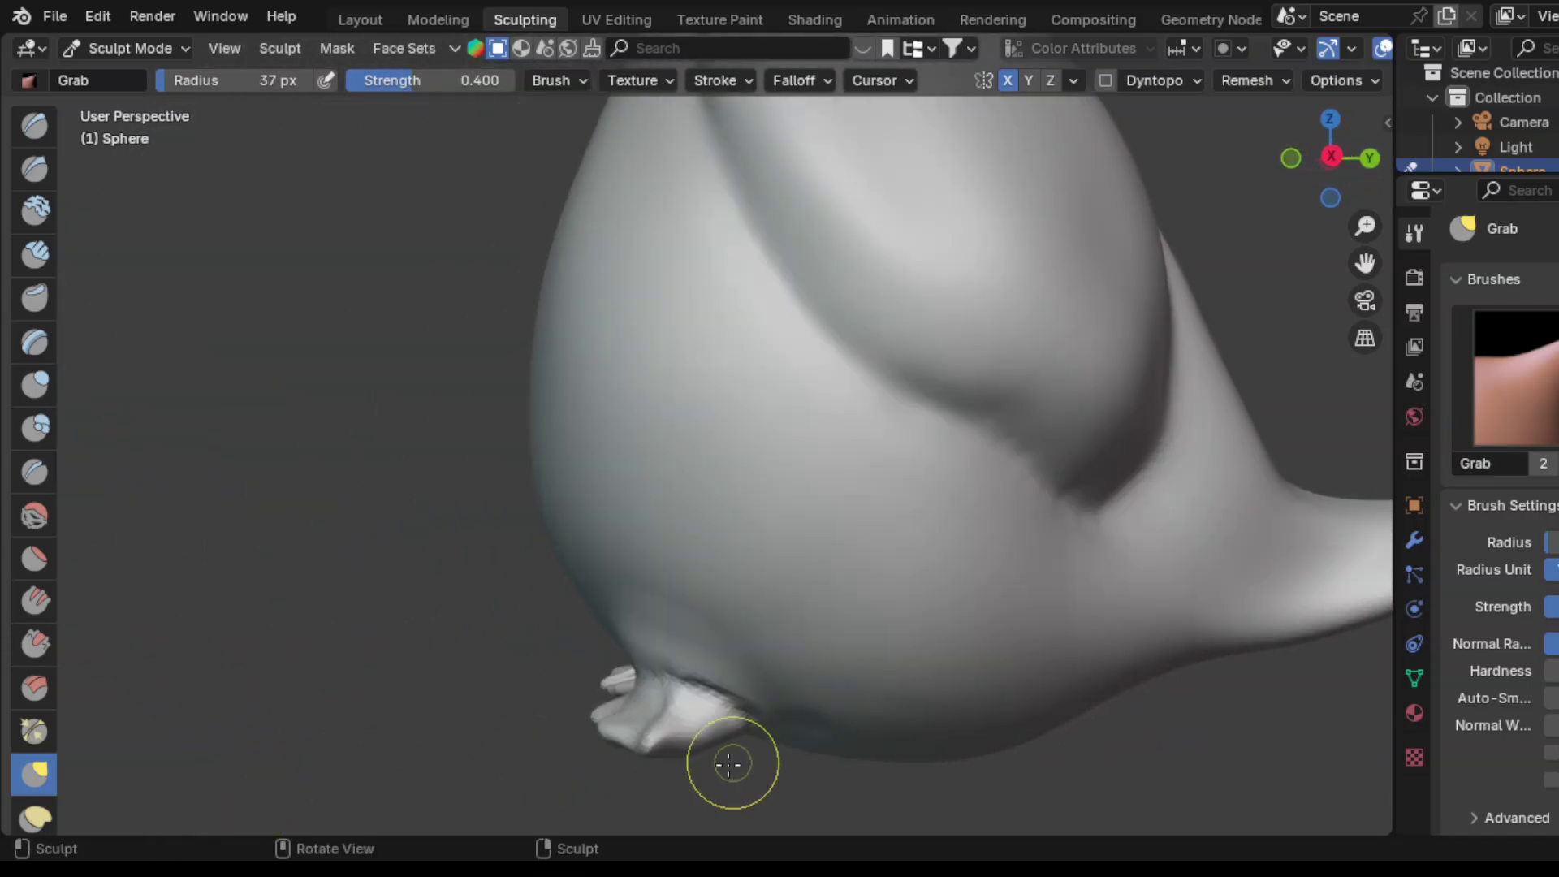
# Step: Frame the whole owl and set the Remesh voxel size to 0.00536 m
pyautogui.scroll(-5, 1080, 557)
pyautogui.moveTo(1080, 557); pyautogui.dragTo(955, 474, button='middle')
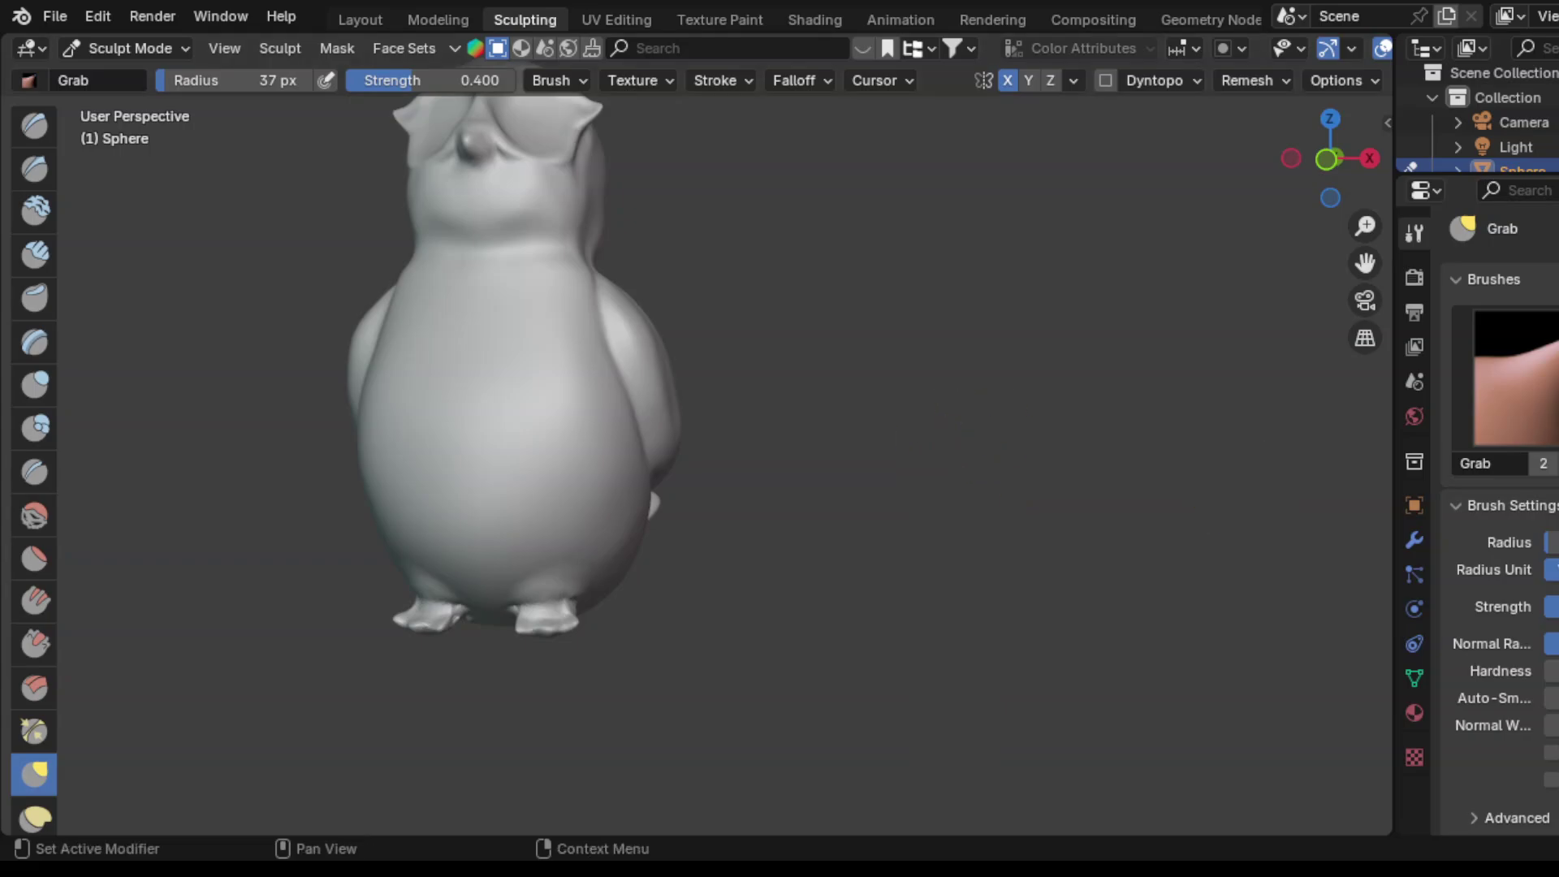
pyautogui.keyDown('shift'); pyautogui.moveTo(513, 459); pyautogui.dragTo(691, 419, button='middle'); pyautogui.keyUp('shift')
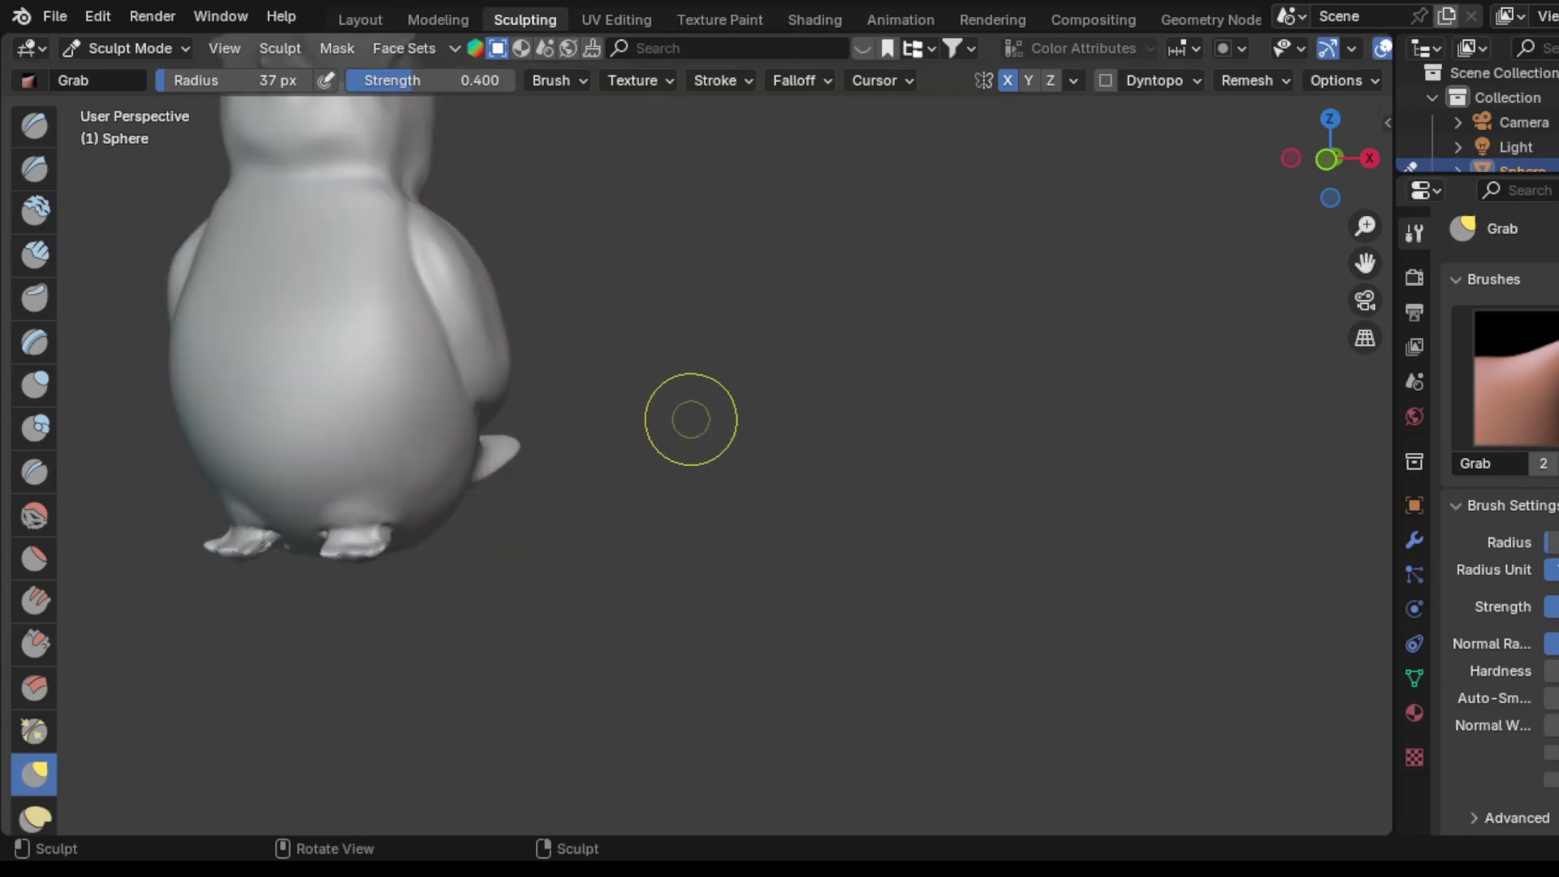
pyautogui.scroll(-4, 713, 434)
pyautogui.scroll(3, 619, 313)
pyautogui.scroll(2, 856, 313)
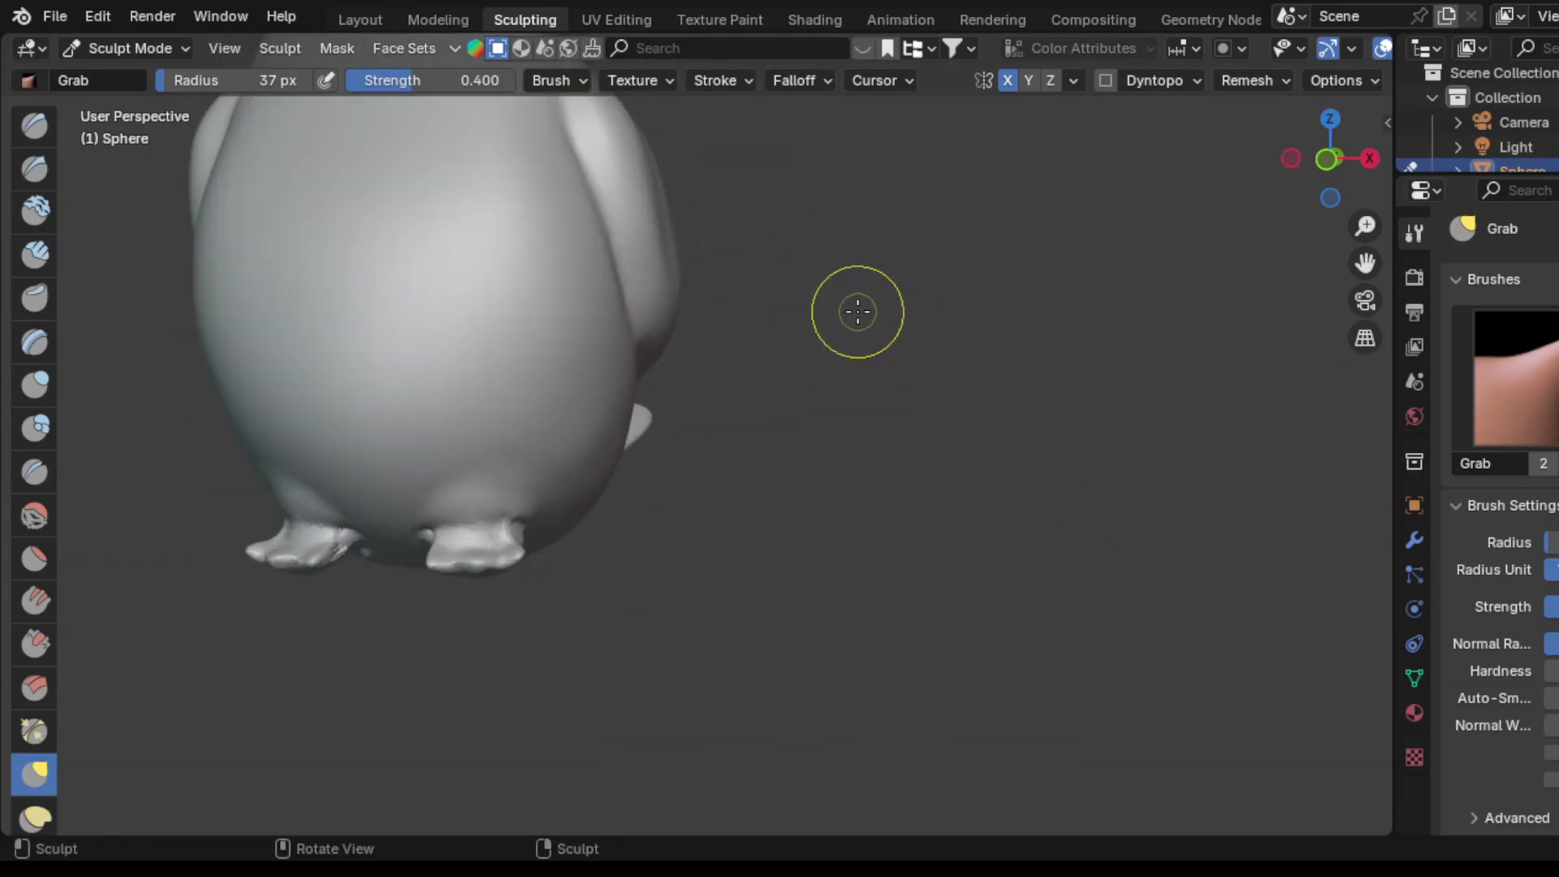
pyautogui.scroll(-1, 855, 313)
pyautogui.click(1248, 81)
pyautogui.click(1387, 127)
pyautogui.click(1224, 233)
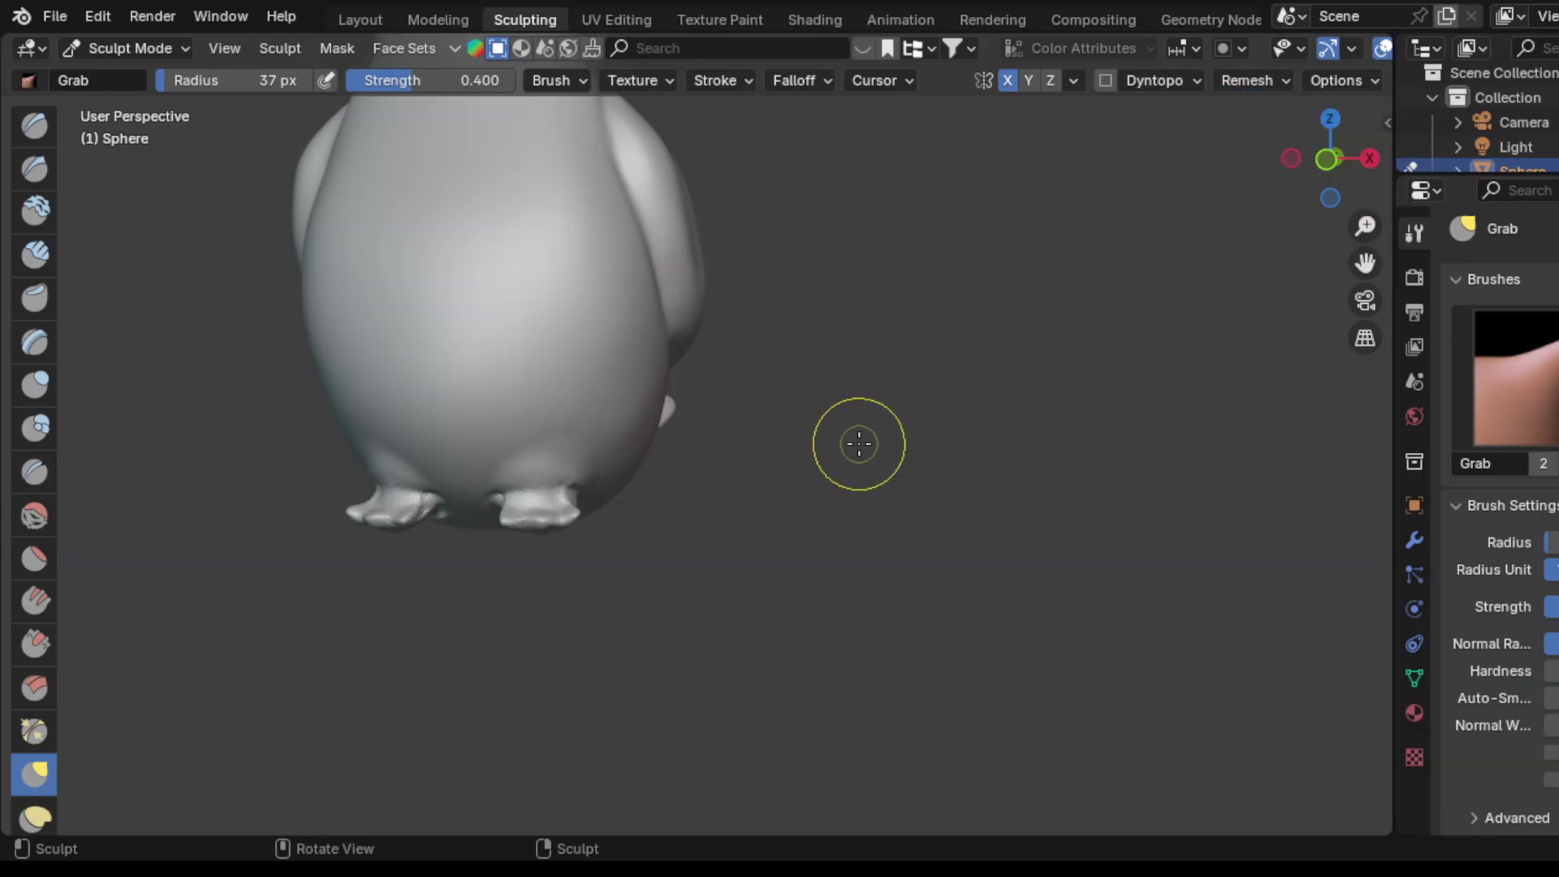
# Step: Set the remesh voxel size interactively to 0.00336 m with R
pyautogui.click(1248, 80)
pyautogui.click(1250, 268)
pyautogui.press('r')
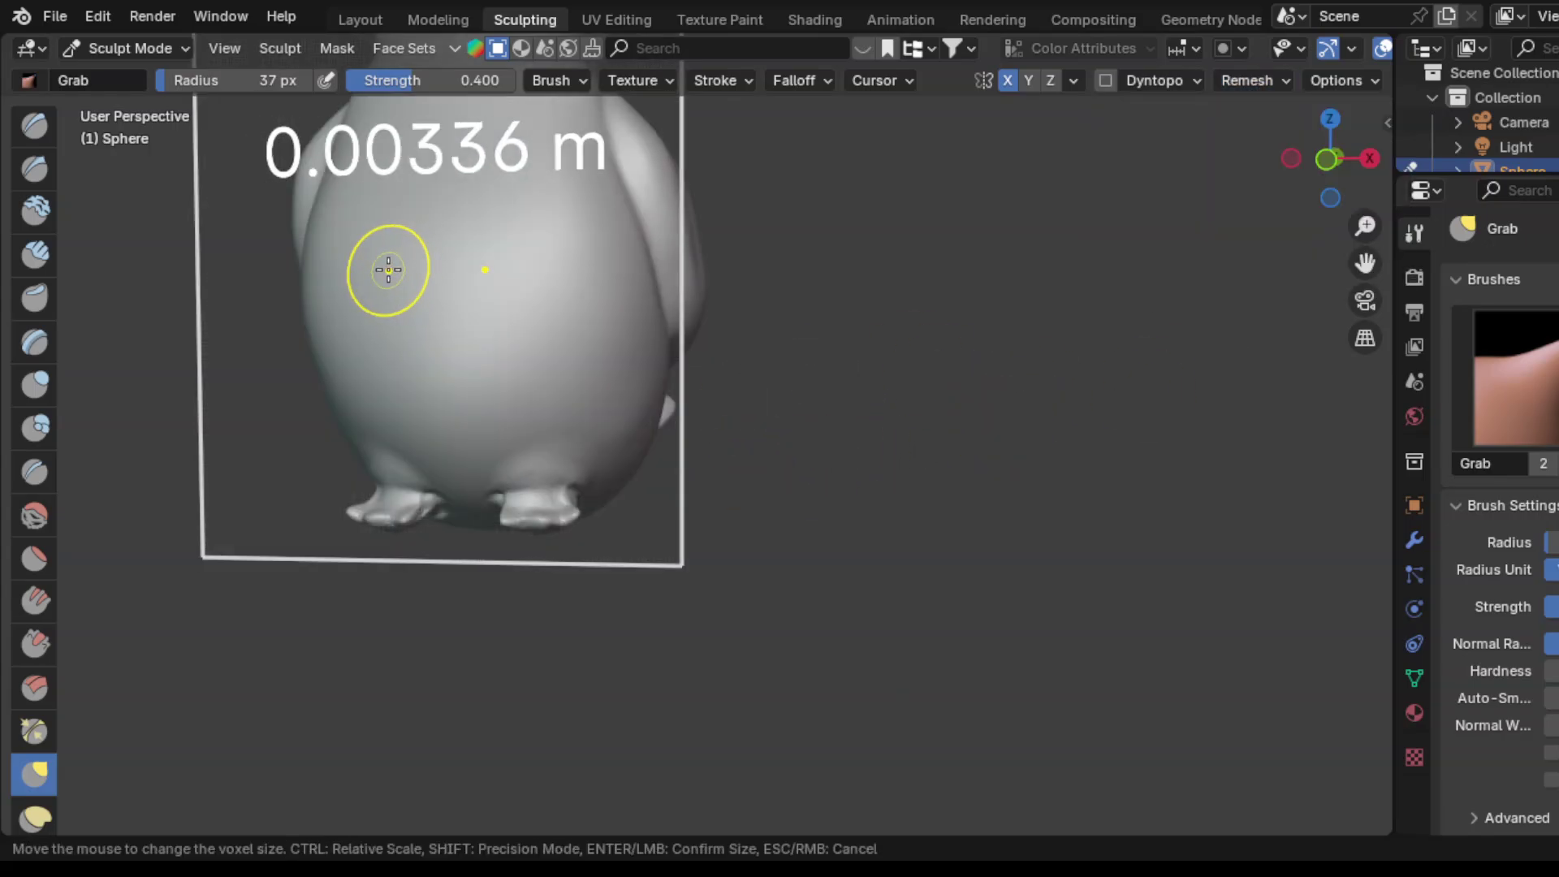
pyautogui.click(383, 263)
pyautogui.click(1248, 80)
# Step: Reposition the view, snapping to the right side and then back to a front view
pyautogui.scroll(2, 454, 258)
pyautogui.scroll(-2, 773, 363)
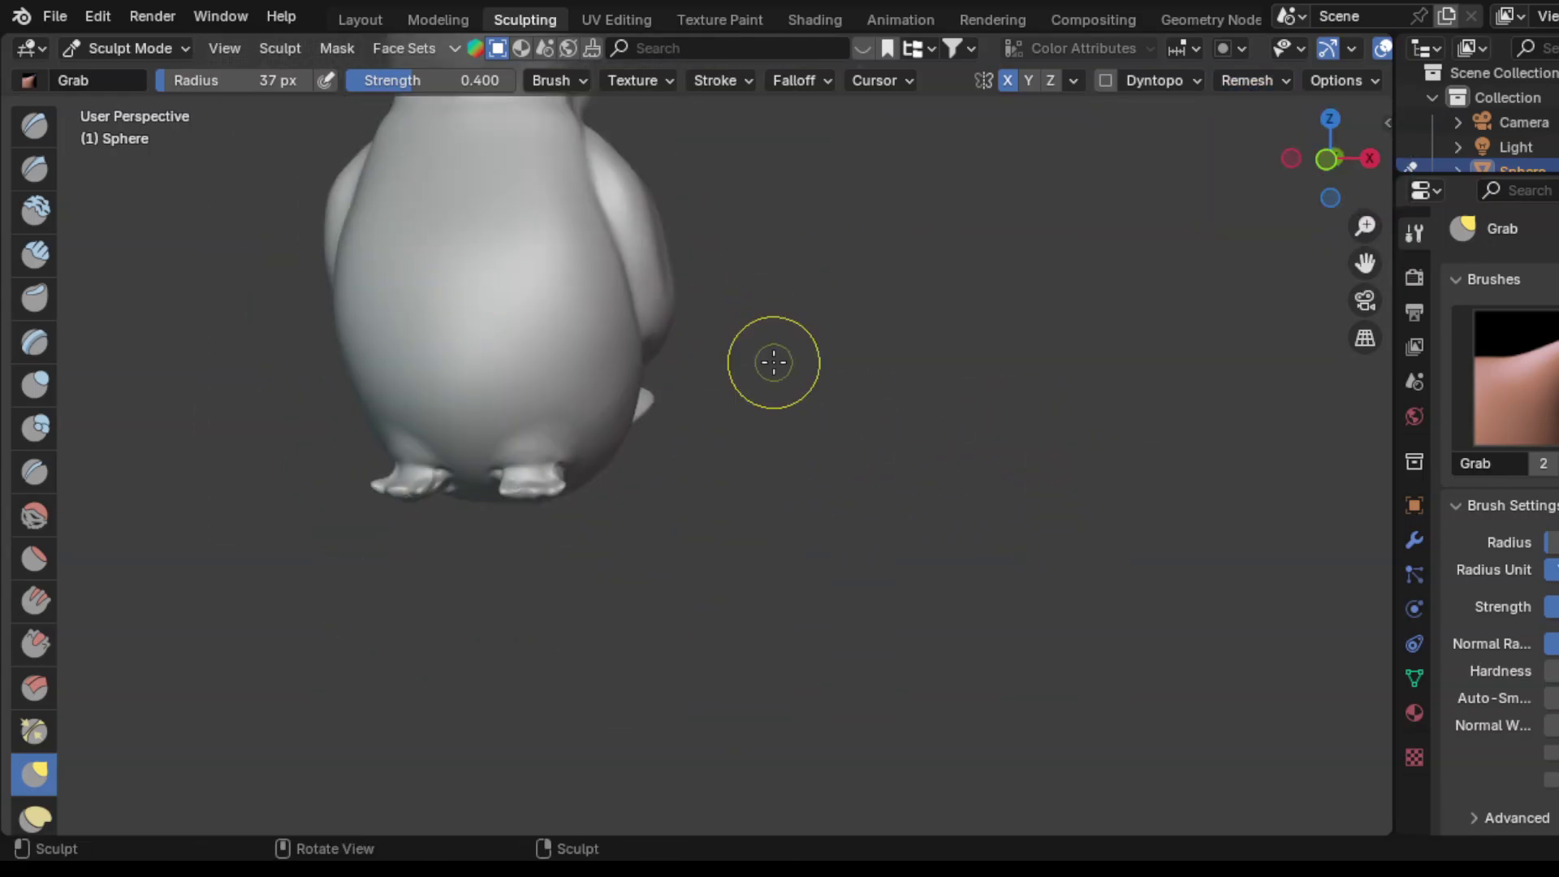
pyautogui.scroll(-3, 829, 132)
pyautogui.keyDown('shift'); pyautogui.moveTo(828, 133); pyautogui.dragTo(661, 122, button='middle'); pyautogui.keyUp('shift')
pyautogui.scroll(5, 674, 274)
pyautogui.moveTo(675, 273)
pyautogui.mouseDown(button='middle')
pyautogui.moveTo(668, 436)
pyautogui.moveTo(690, 462)
pyautogui.mouseUp(button='middle')
pyautogui.press('KP_3')
pyautogui.moveTo(1308, 157)
pyautogui.mouseDown()
pyautogui.moveTo(982, 139)
pyautogui.moveTo(233, 142)
pyautogui.moveTo(484, 460)
pyautogui.moveTo(543, 616)
pyautogui.mouseUp()
pyautogui.scroll(-5, 987, 437)
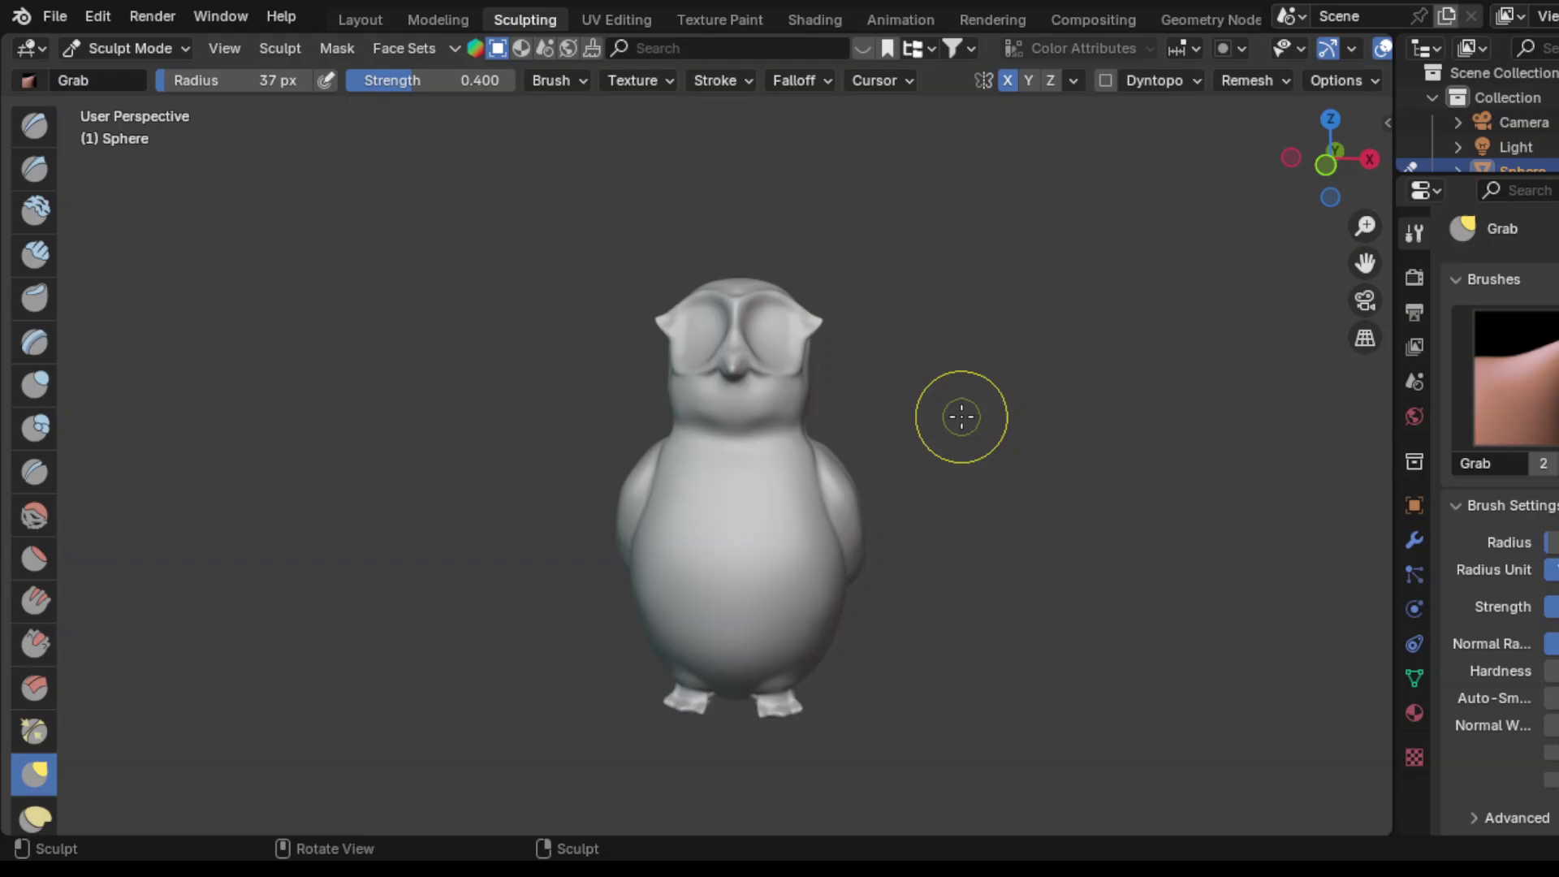
# Step: Carve bumpy Draw Sharp ridges across the owl's belly
pyautogui.moveTo(961, 416)
pyautogui.mouseDown(button='middle')
pyautogui.moveTo(869, 382)
pyautogui.moveTo(985, 421)
pyautogui.moveTo(893, 390)
pyautogui.mouseUp(button='middle')
pyautogui.click(34, 168)
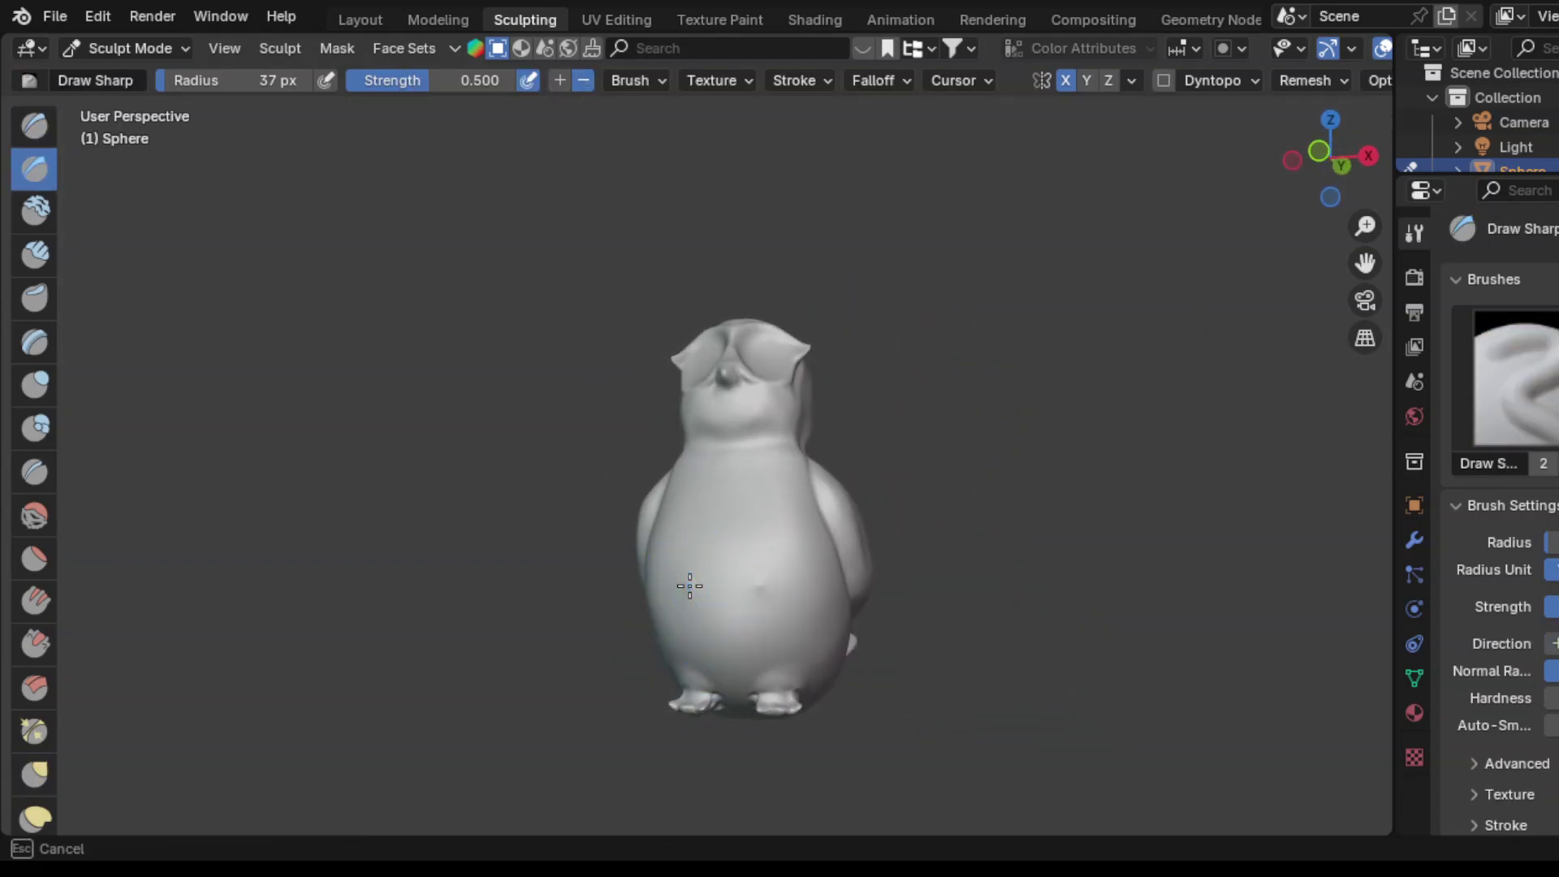
pyautogui.moveTo(689, 585)
pyautogui.mouseDown()
pyautogui.moveTo(801, 574)
pyautogui.moveTo(714, 520)
pyautogui.moveTo(731, 568)
pyautogui.moveTo(787, 578)
pyautogui.mouseUp()
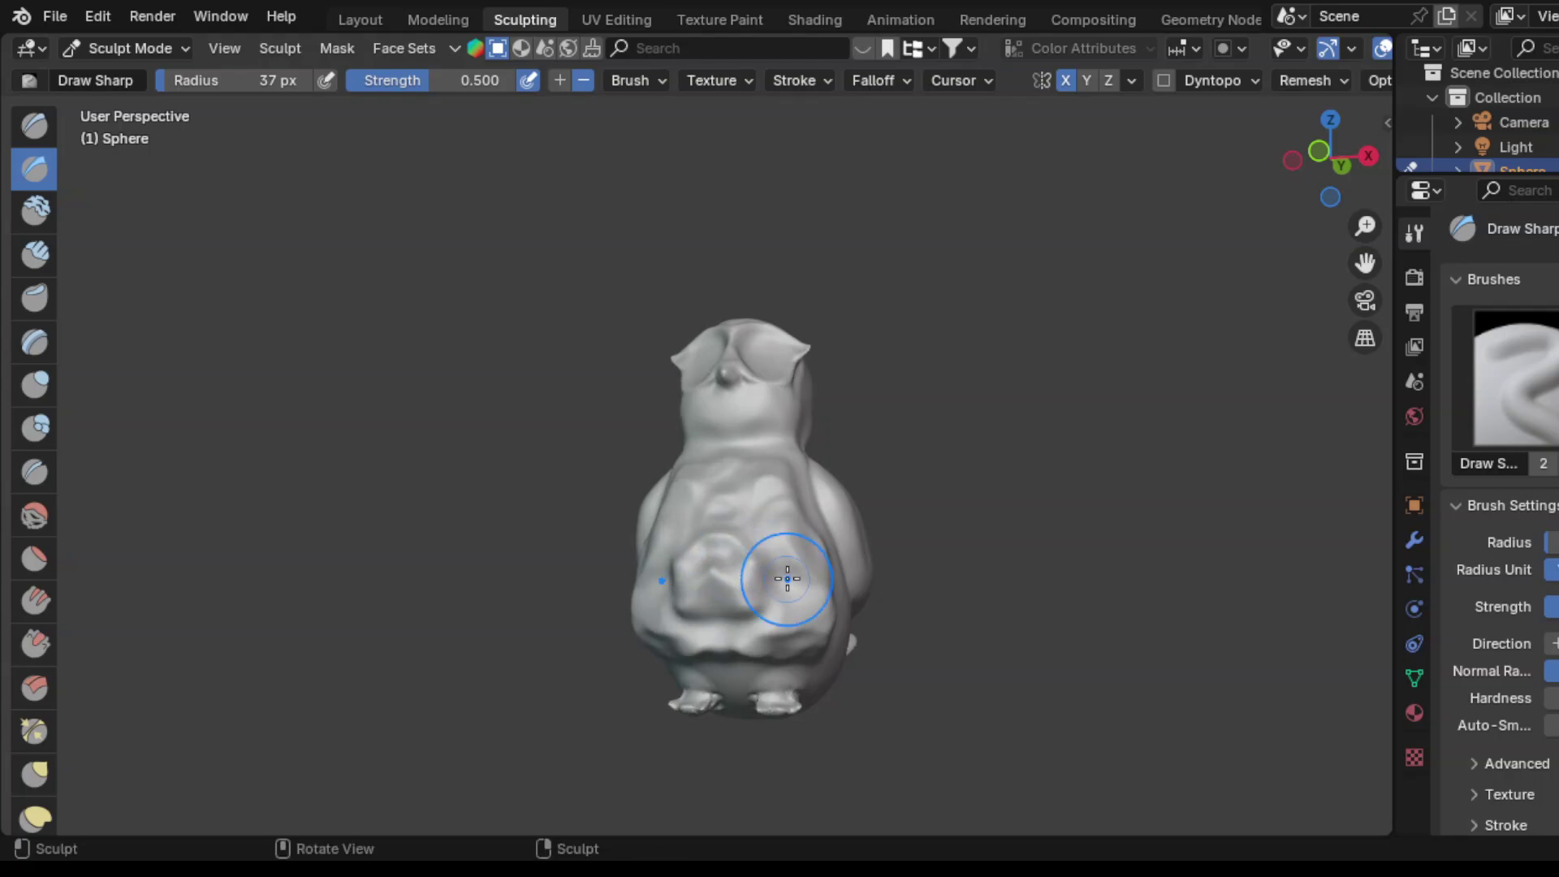
pyautogui.moveTo(787, 578); pyautogui.dragTo(635, 643, button='middle')
# Step: Set the Smooth brush radius to 60 px and soften the body from front and side
pyautogui.hotkey('shift', 's')
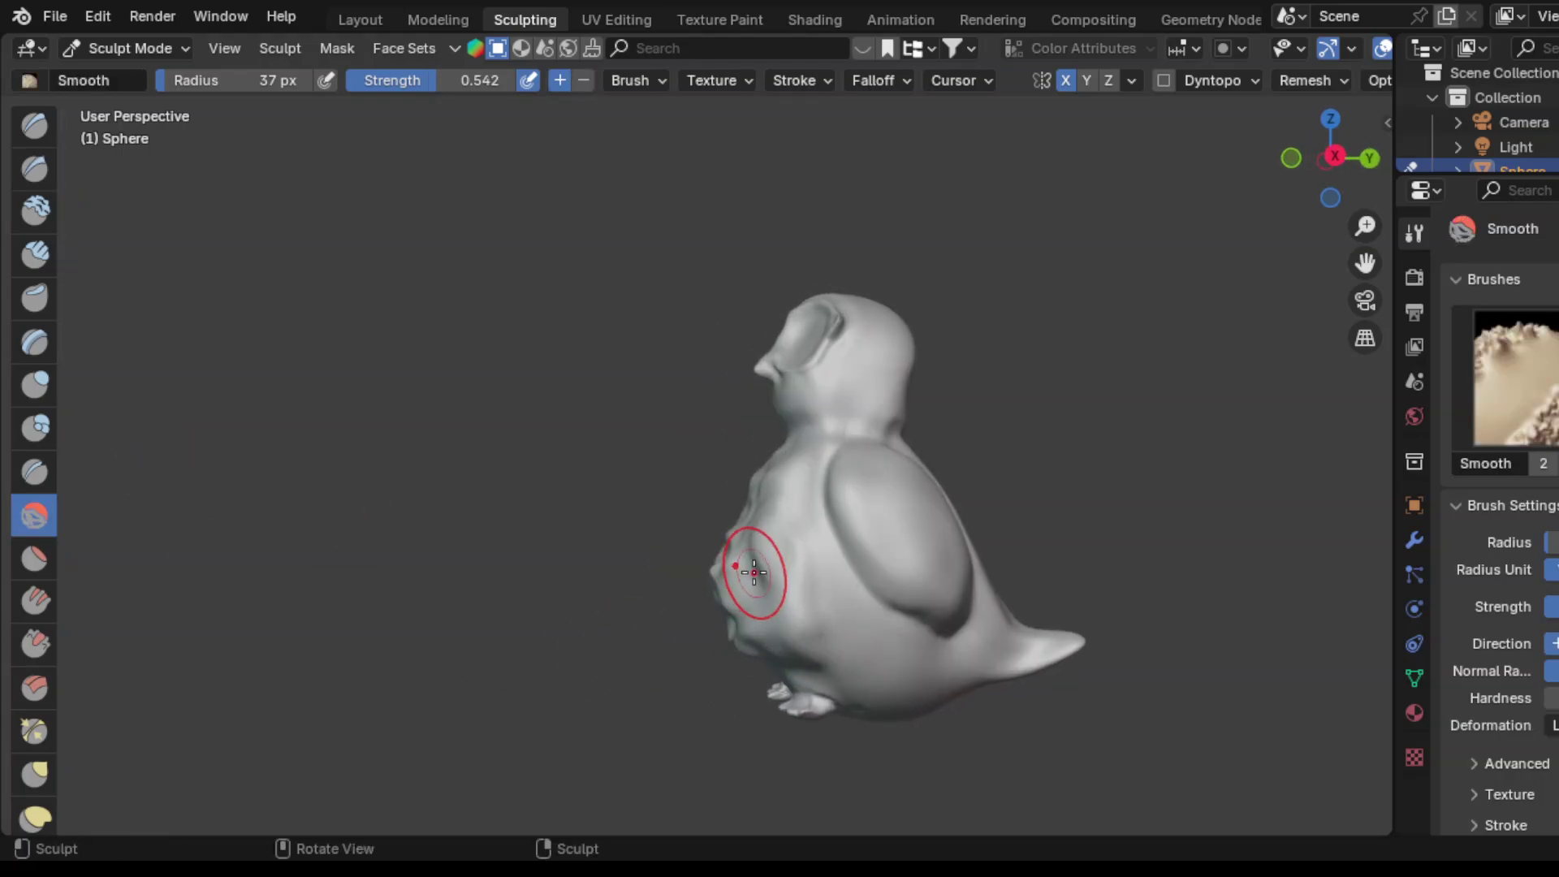
pyautogui.press('f')
pyautogui.click(747, 574)
pyautogui.moveTo(747, 573)
pyautogui.mouseDown(button='middle')
pyautogui.moveTo(904, 630)
pyautogui.moveTo(682, 477)
pyautogui.mouseUp(button='middle')
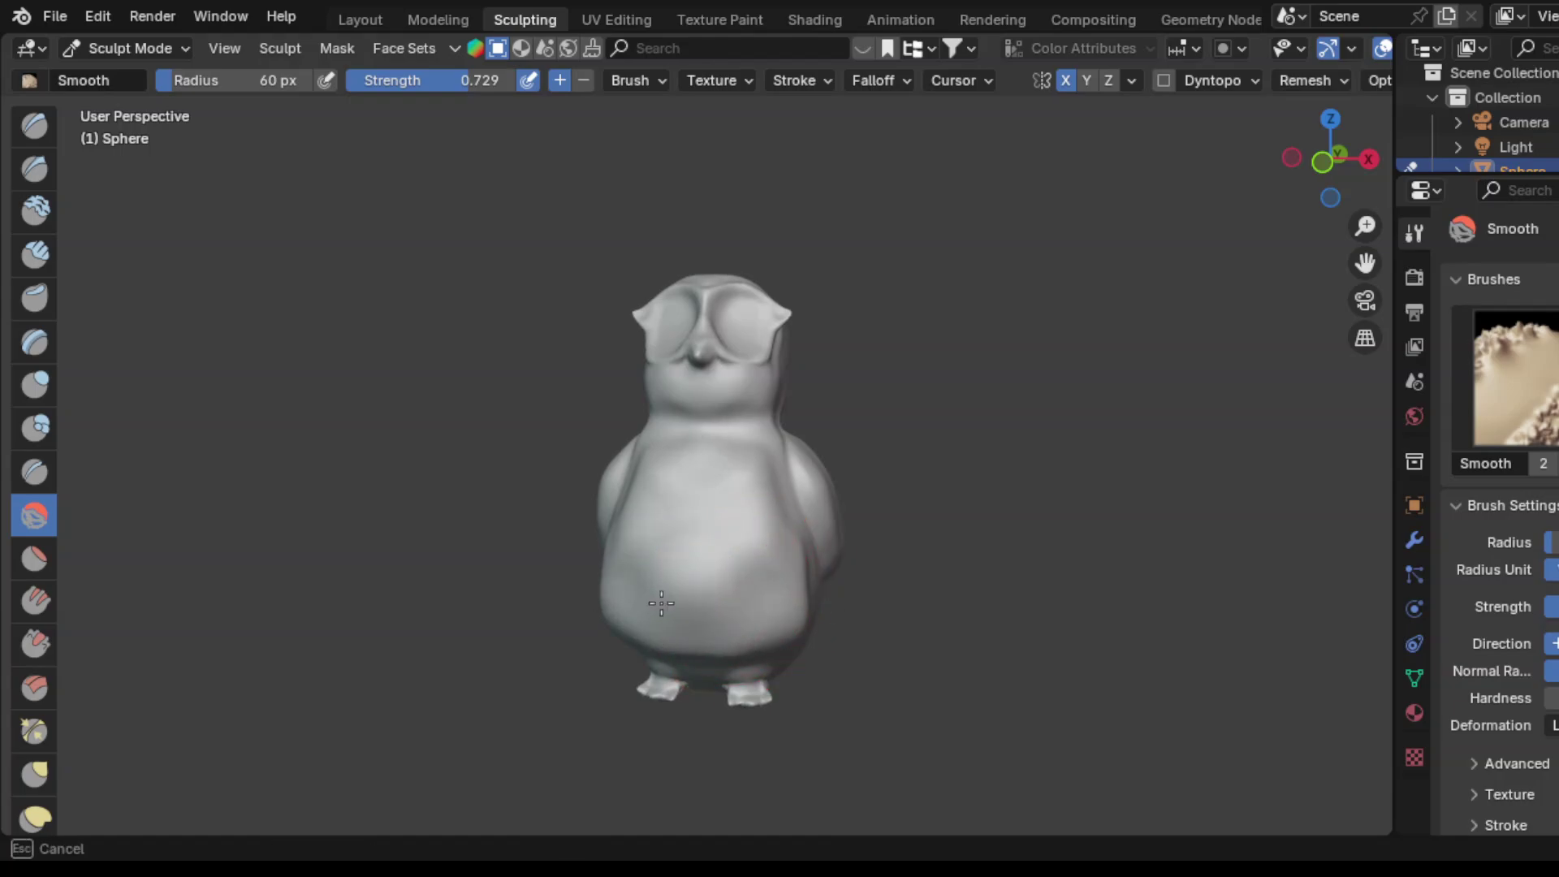
pyautogui.moveTo(662, 603); pyautogui.dragTo(809, 719, button='middle')
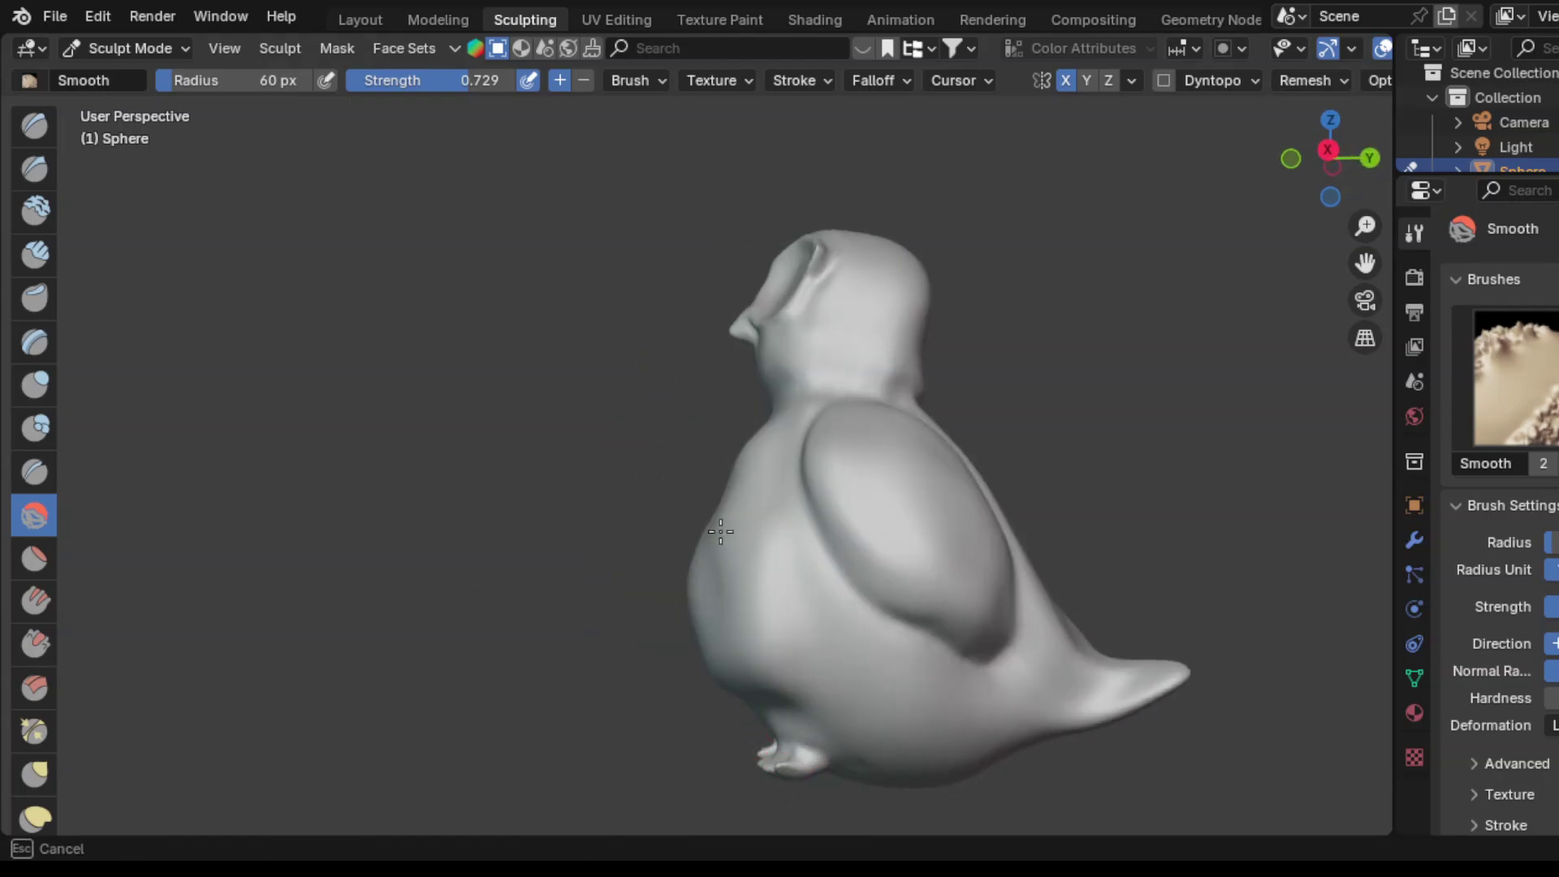
pyautogui.moveTo(720, 532)
pyautogui.mouseDown(button='middle')
pyautogui.moveTo(639, 654)
pyautogui.moveTo(557, 634)
pyautogui.mouseUp(button='middle')
# Step: Try Flatten and Grab touches, then return to Smooth with an 87 px radius
pyautogui.hotkey('shift', 't')
pyautogui.press('g')
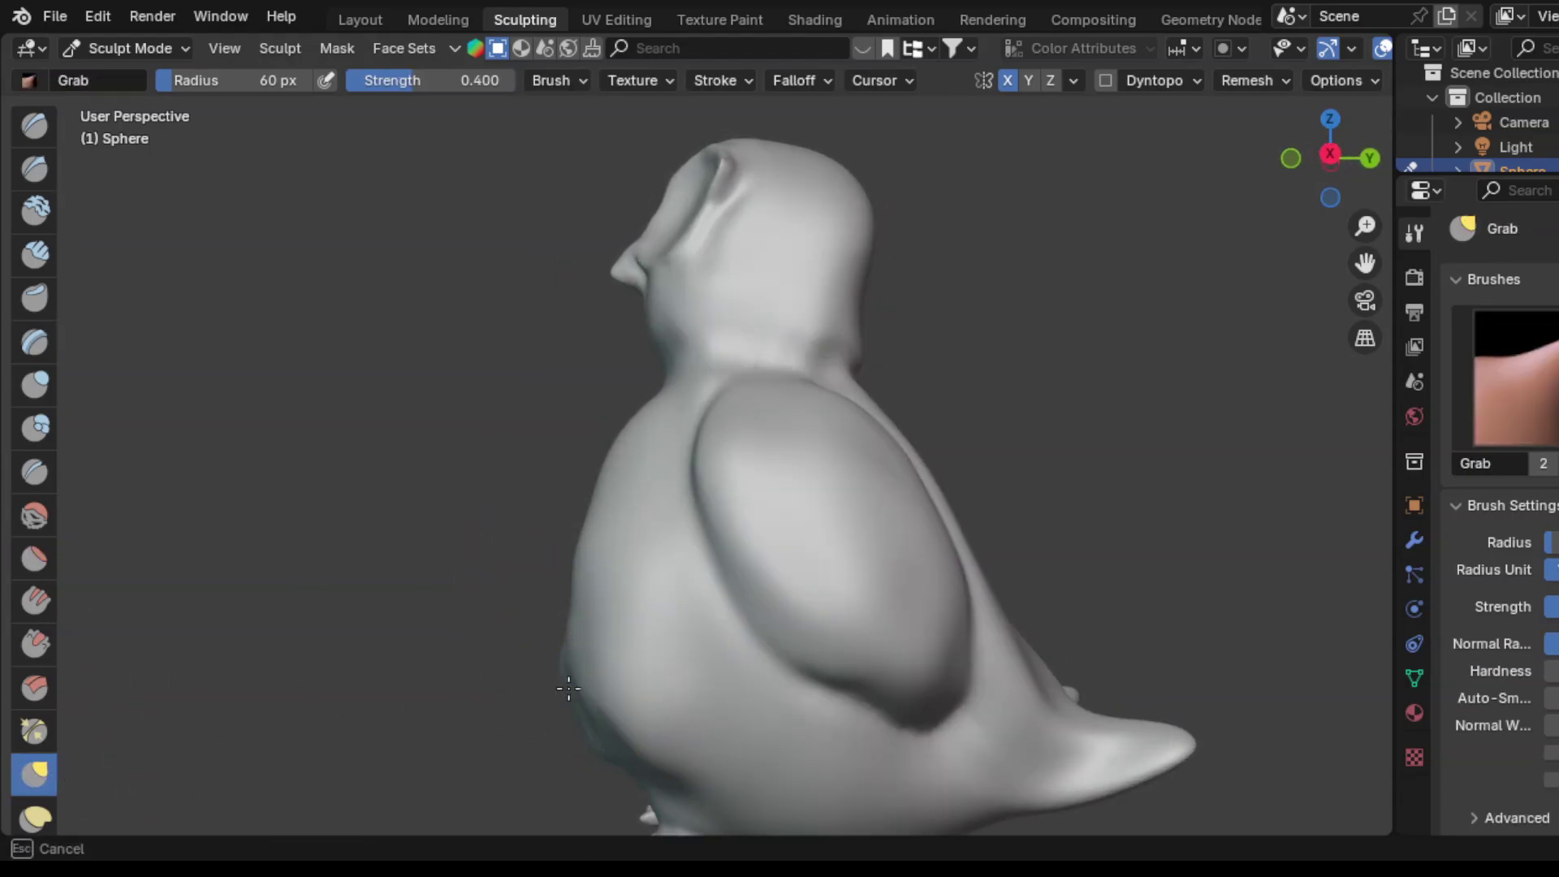
pyautogui.moveTo(568, 688); pyautogui.dragTo(522, 661, button='middle')
pyautogui.hotkey('shift', 's')
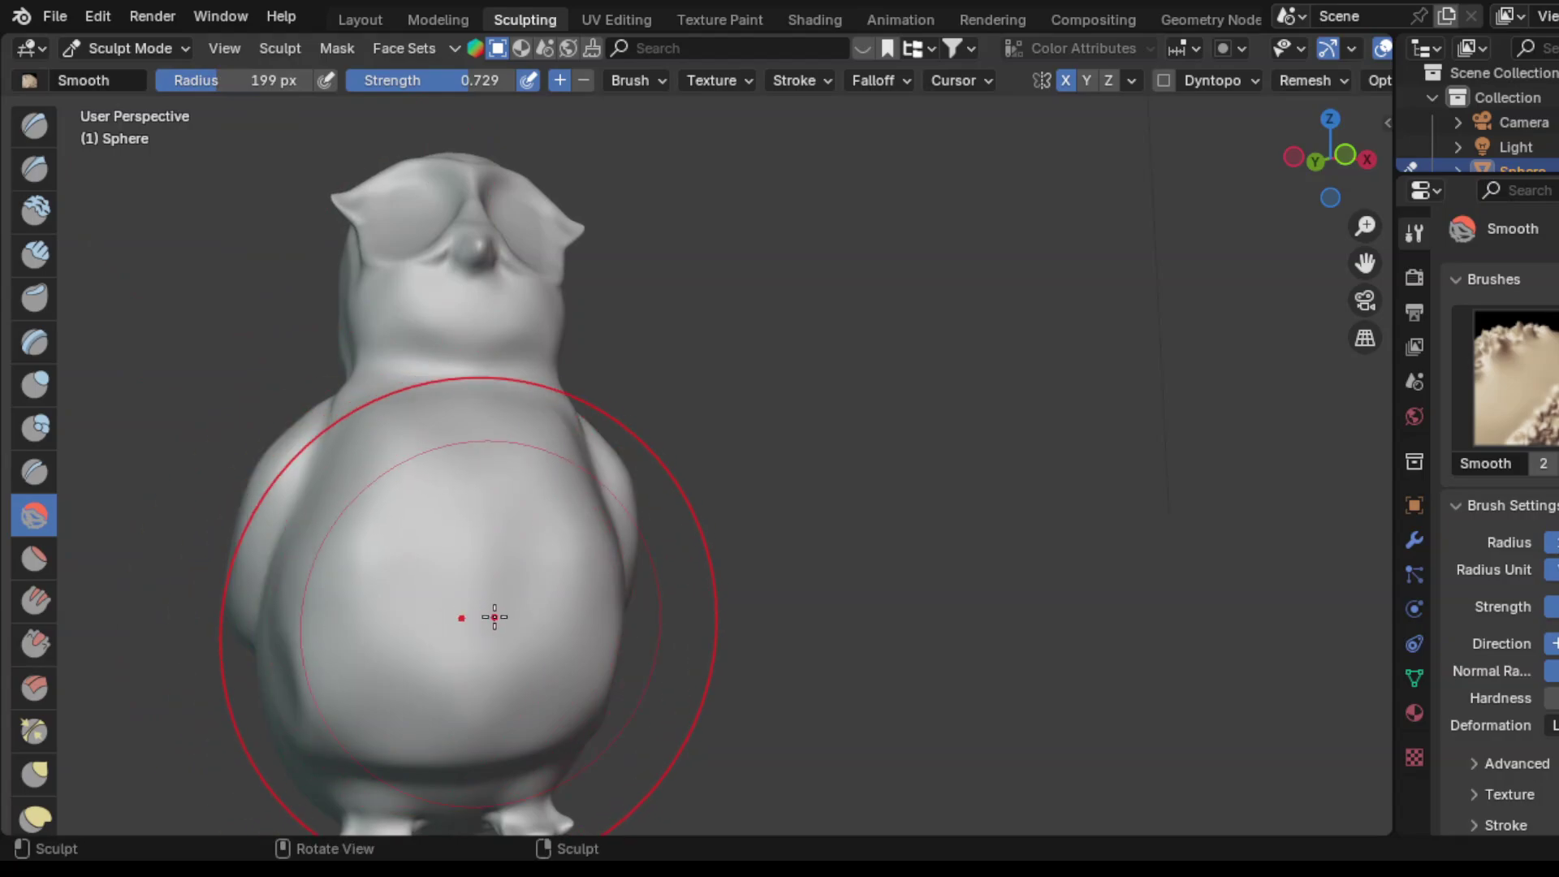
pyautogui.press('f')
pyautogui.click(530, 722)
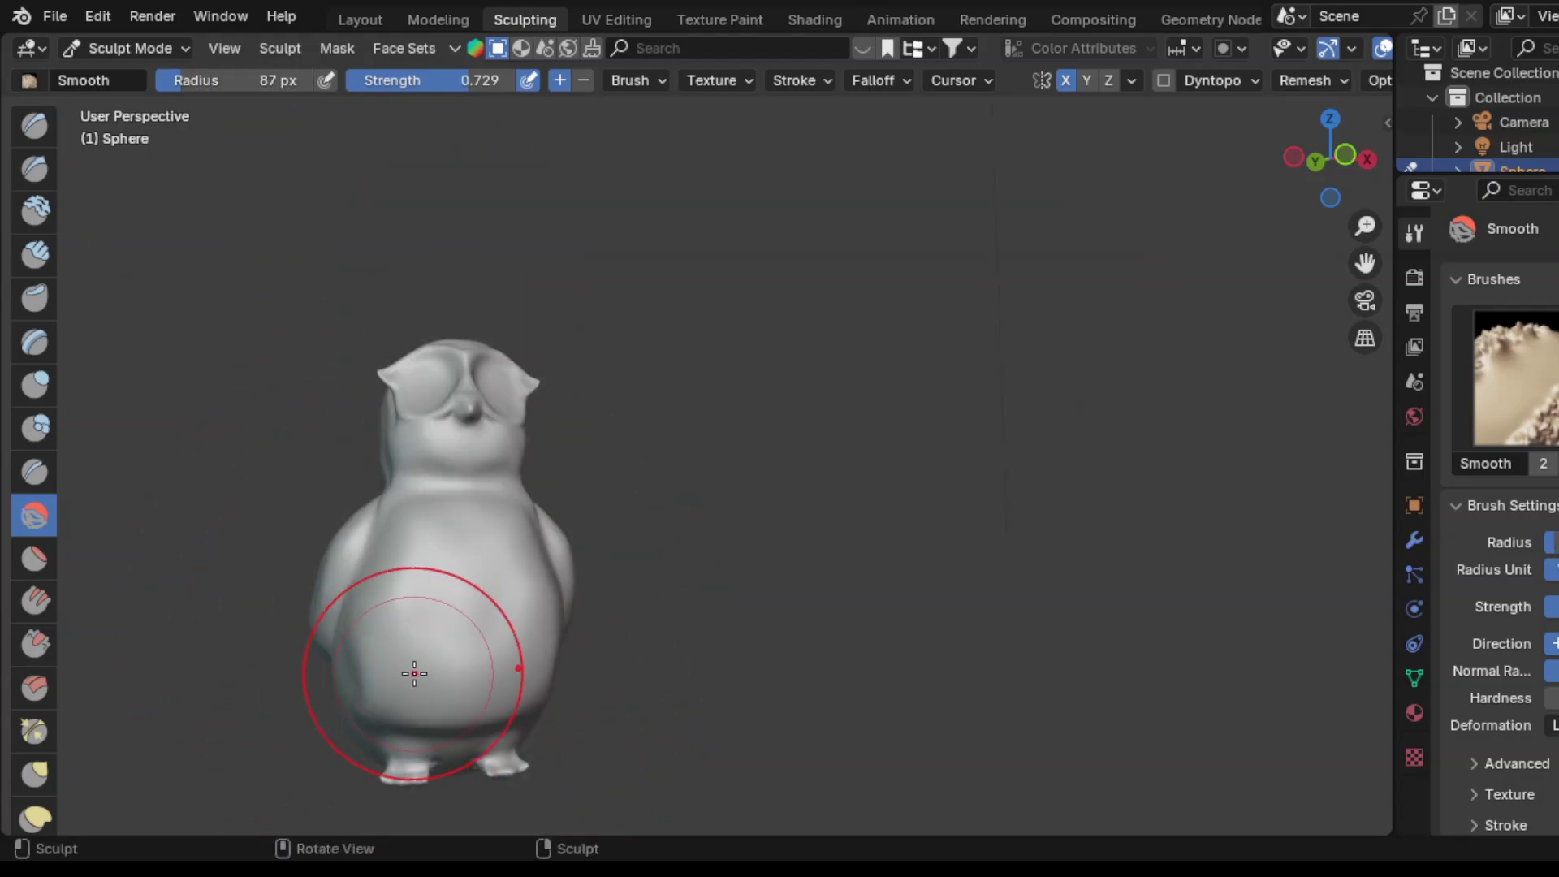
pyautogui.moveTo(410, 668); pyautogui.dragTo(493, 747, button='middle')
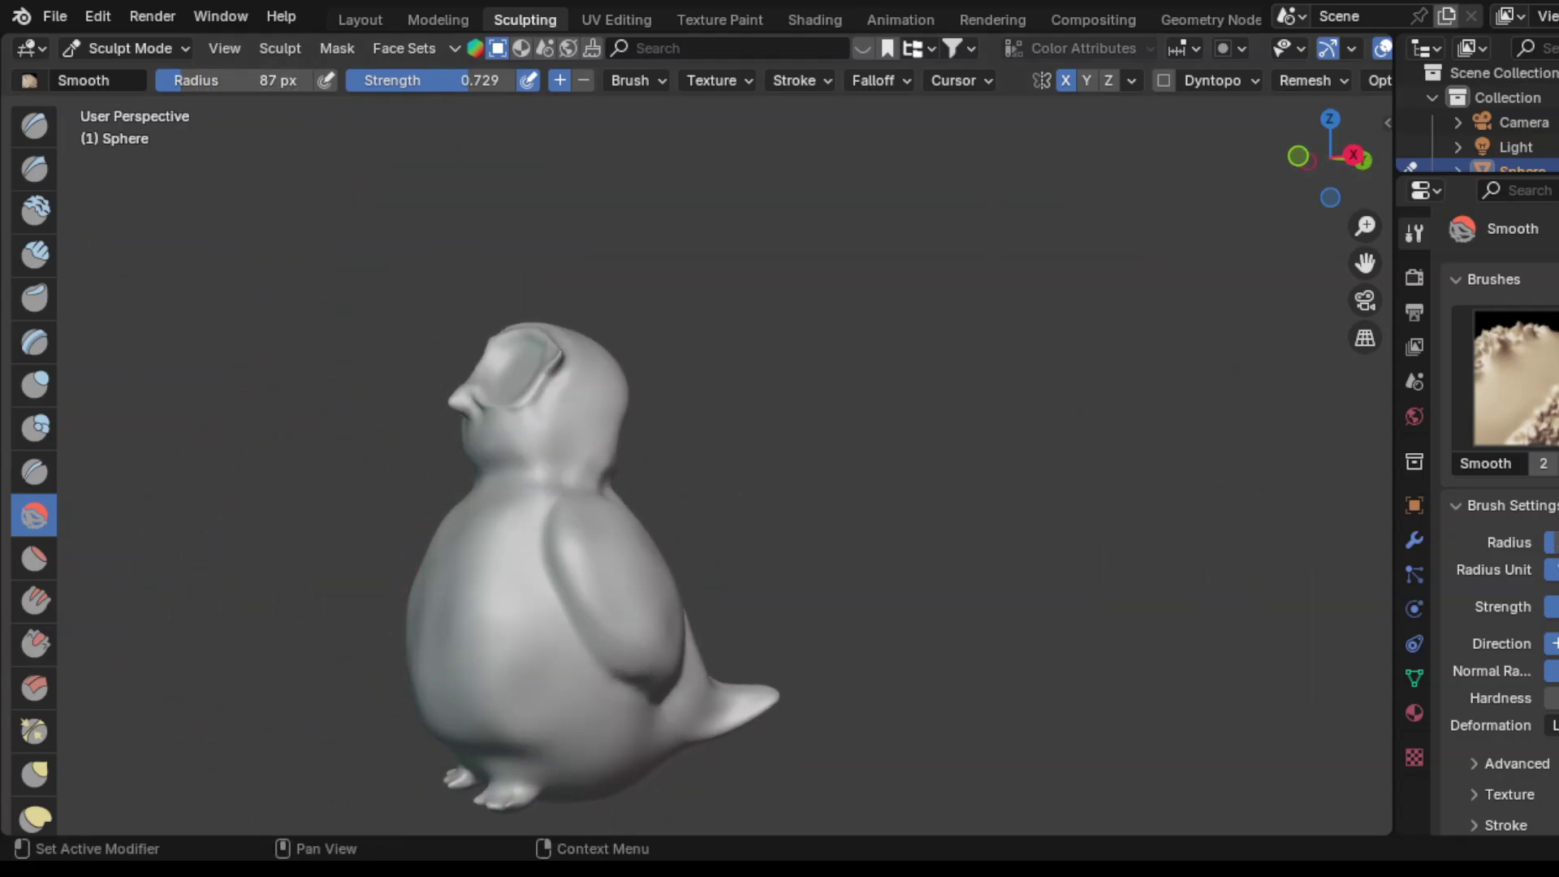
pyautogui.moveTo(987, 609); pyautogui.dragTo(661, 480, button='middle')
# Step: With Draw Sharp, carve bumps on the cheeks below the eyes
pyautogui.scroll(5, 661, 480)
pyautogui.click(34, 168)
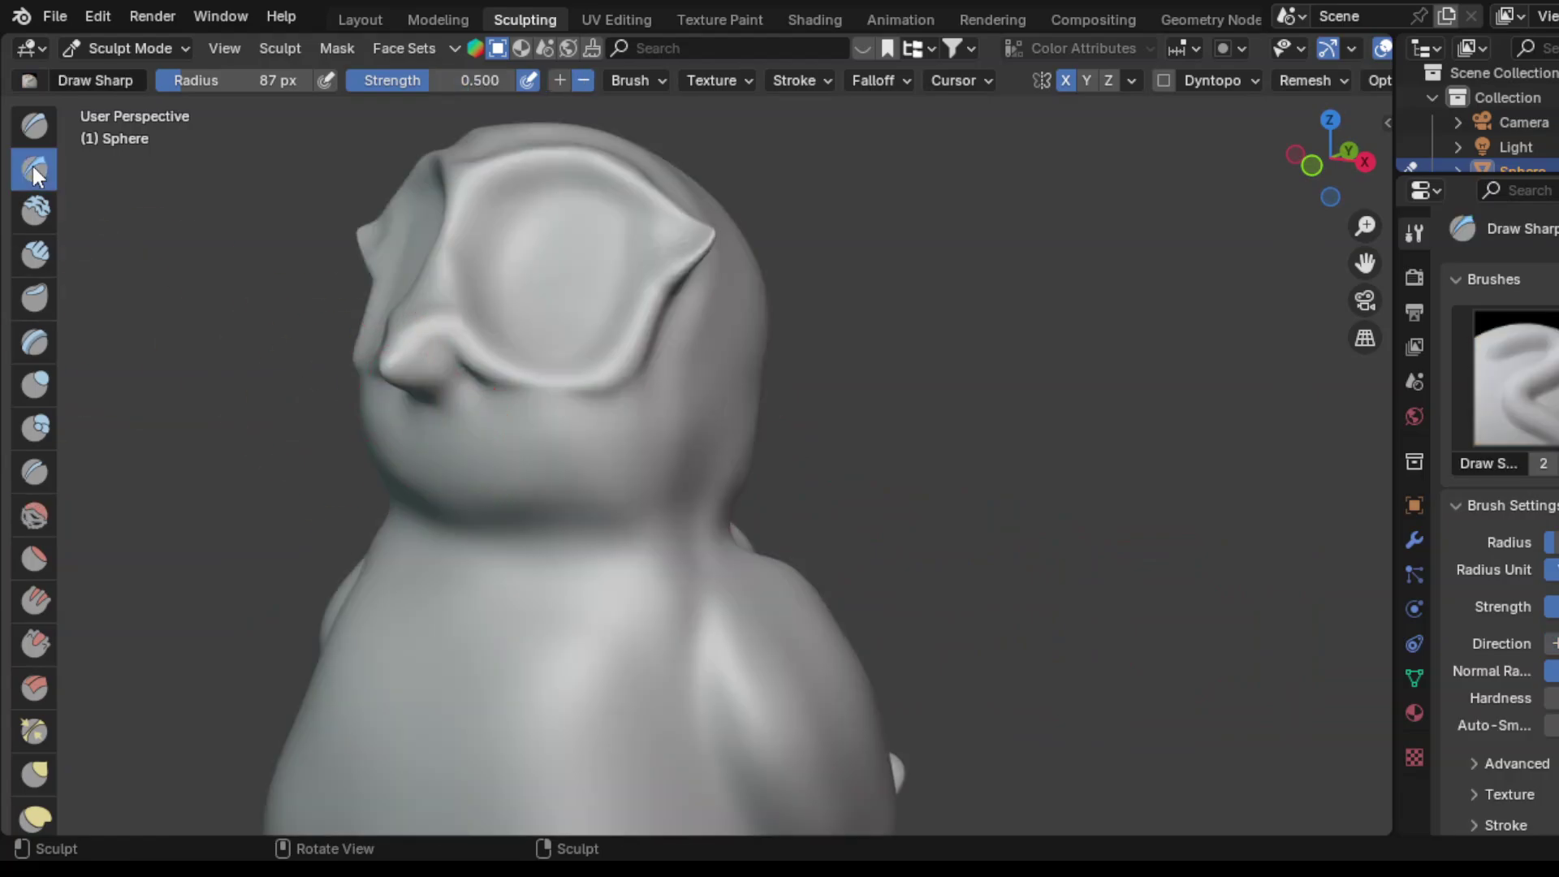
pyautogui.moveTo(609, 407)
pyautogui.mouseDown(button='middle')
pyautogui.moveTo(1075, 427)
pyautogui.moveTo(1292, 460)
pyautogui.mouseUp(button='middle')
pyautogui.moveTo(617, 454)
pyautogui.mouseDown()
pyautogui.moveTo(649, 504)
pyautogui.moveTo(723, 498)
pyautogui.mouseUp()
pyautogui.moveTo(552, 511)
pyautogui.mouseDown()
pyautogui.moveTo(755, 512)
pyautogui.moveTo(609, 483)
pyautogui.mouseUp()
# Step: Smooth the chin, then carve feather creases across the cheeks and chin
pyautogui.hotkey('shift', 's')
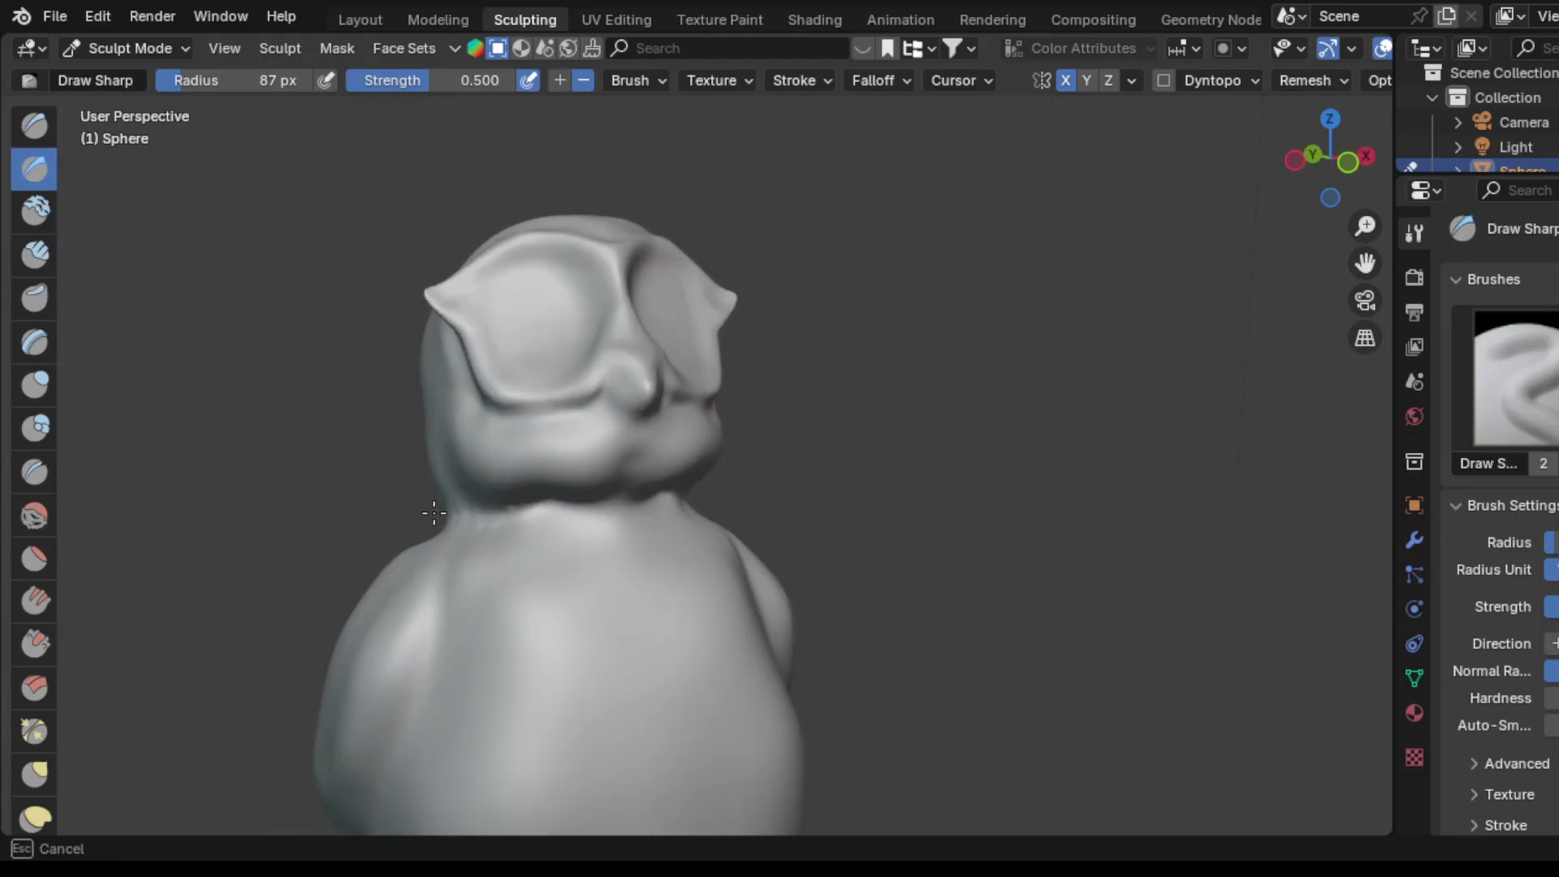
pyautogui.moveTo(609, 482); pyautogui.dragTo(38, 142, button='middle')
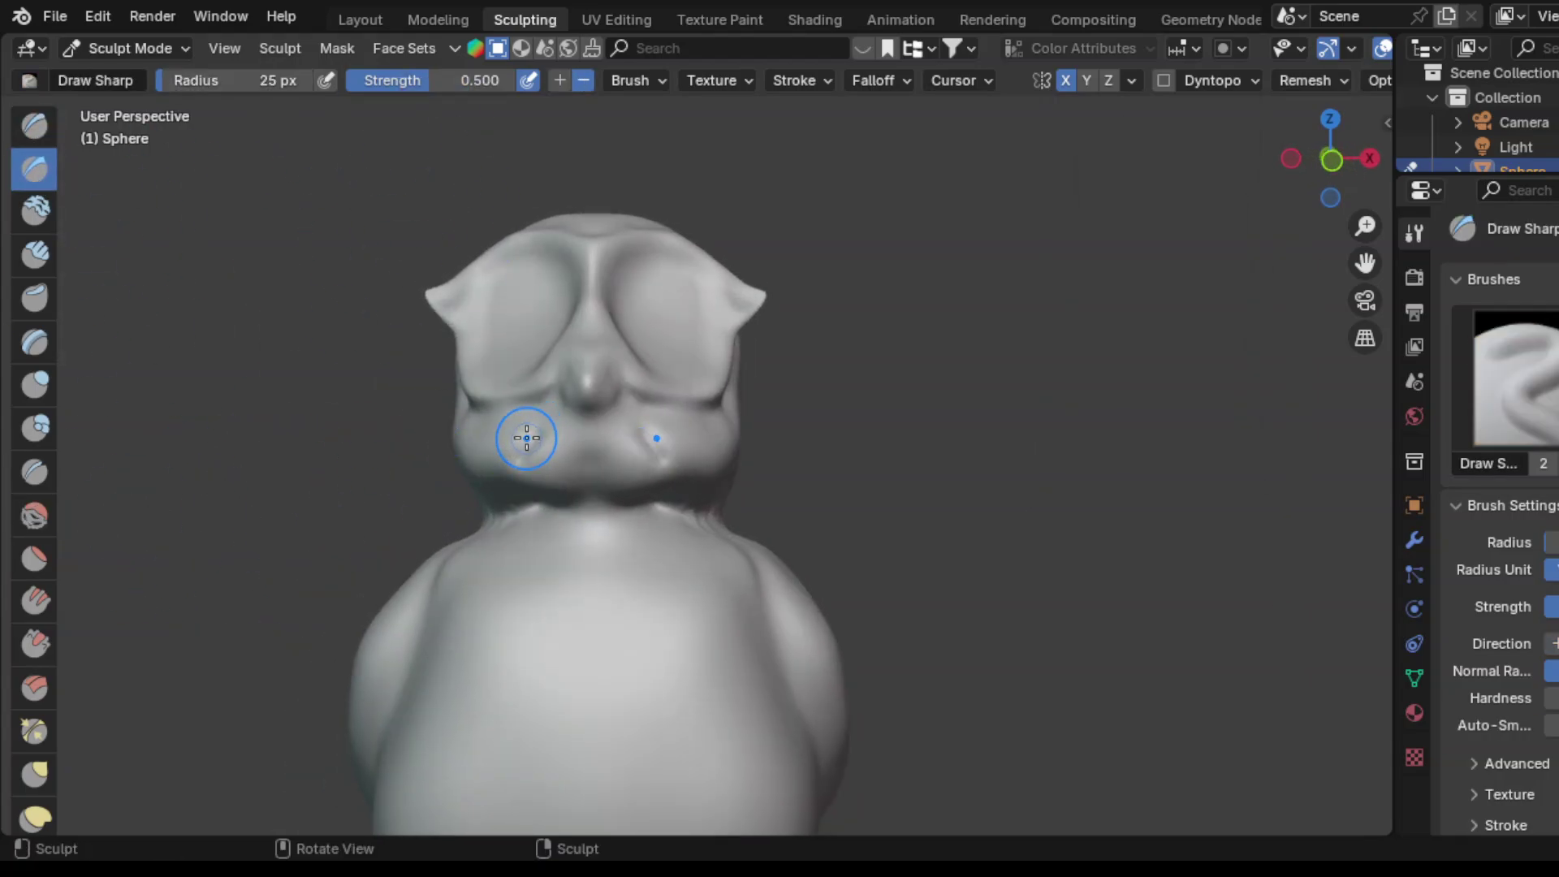
pyautogui.moveTo(549, 471)
pyautogui.mouseDown()
pyautogui.moveTo(471, 430)
pyautogui.moveTo(536, 496)
pyautogui.moveTo(597, 433)
pyautogui.mouseUp()
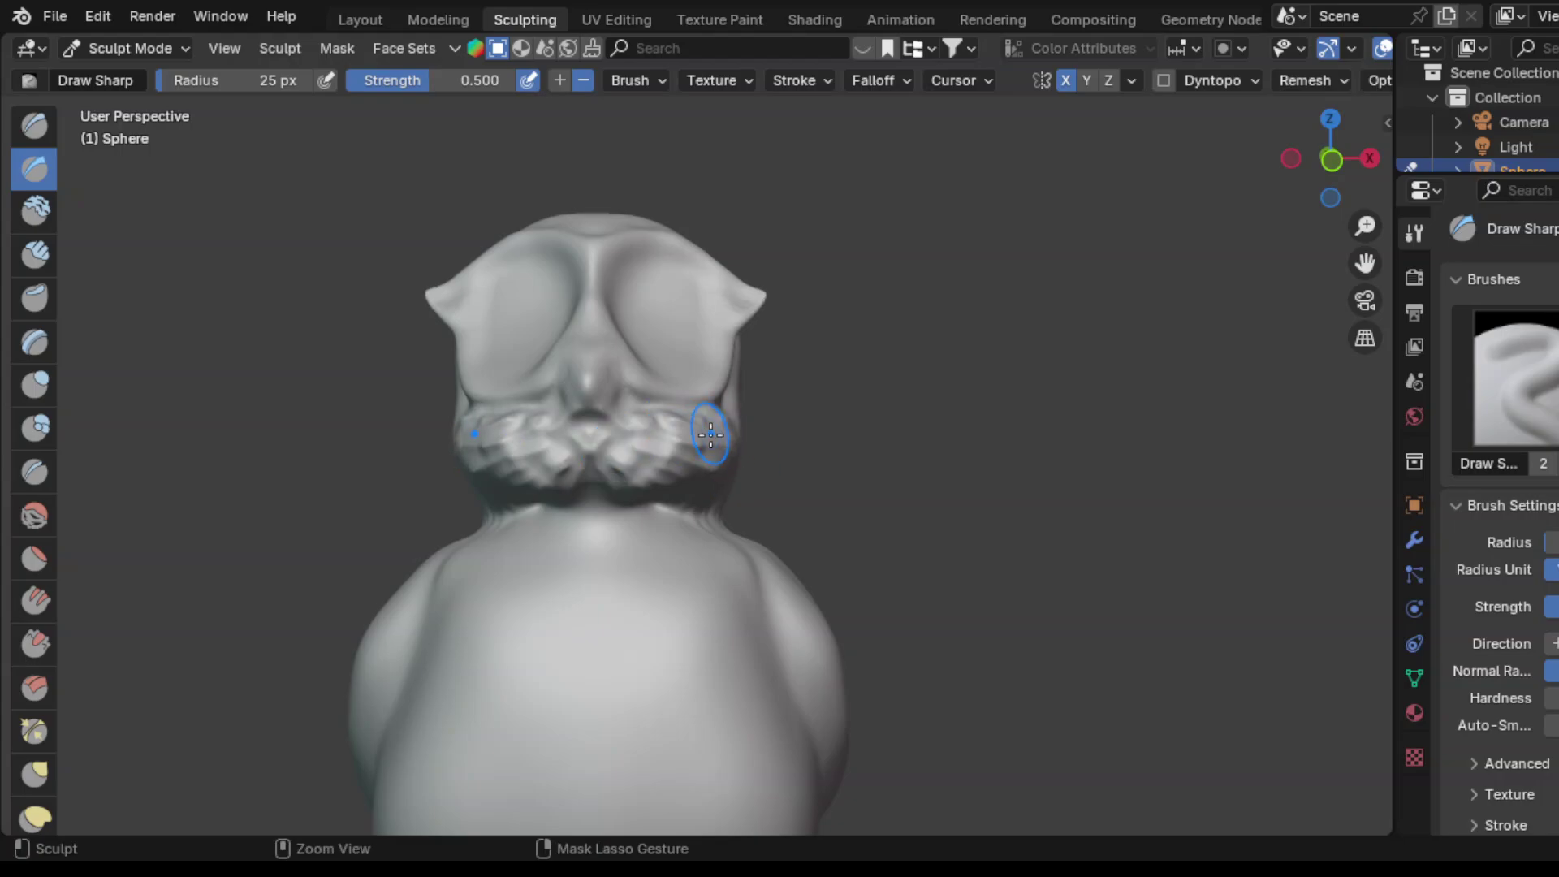
pyautogui.moveTo(839, 403)
pyautogui.mouseDown(button='middle')
pyautogui.moveTo(957, 425)
pyautogui.moveTo(1037, 505)
pyautogui.mouseUp(button='middle')
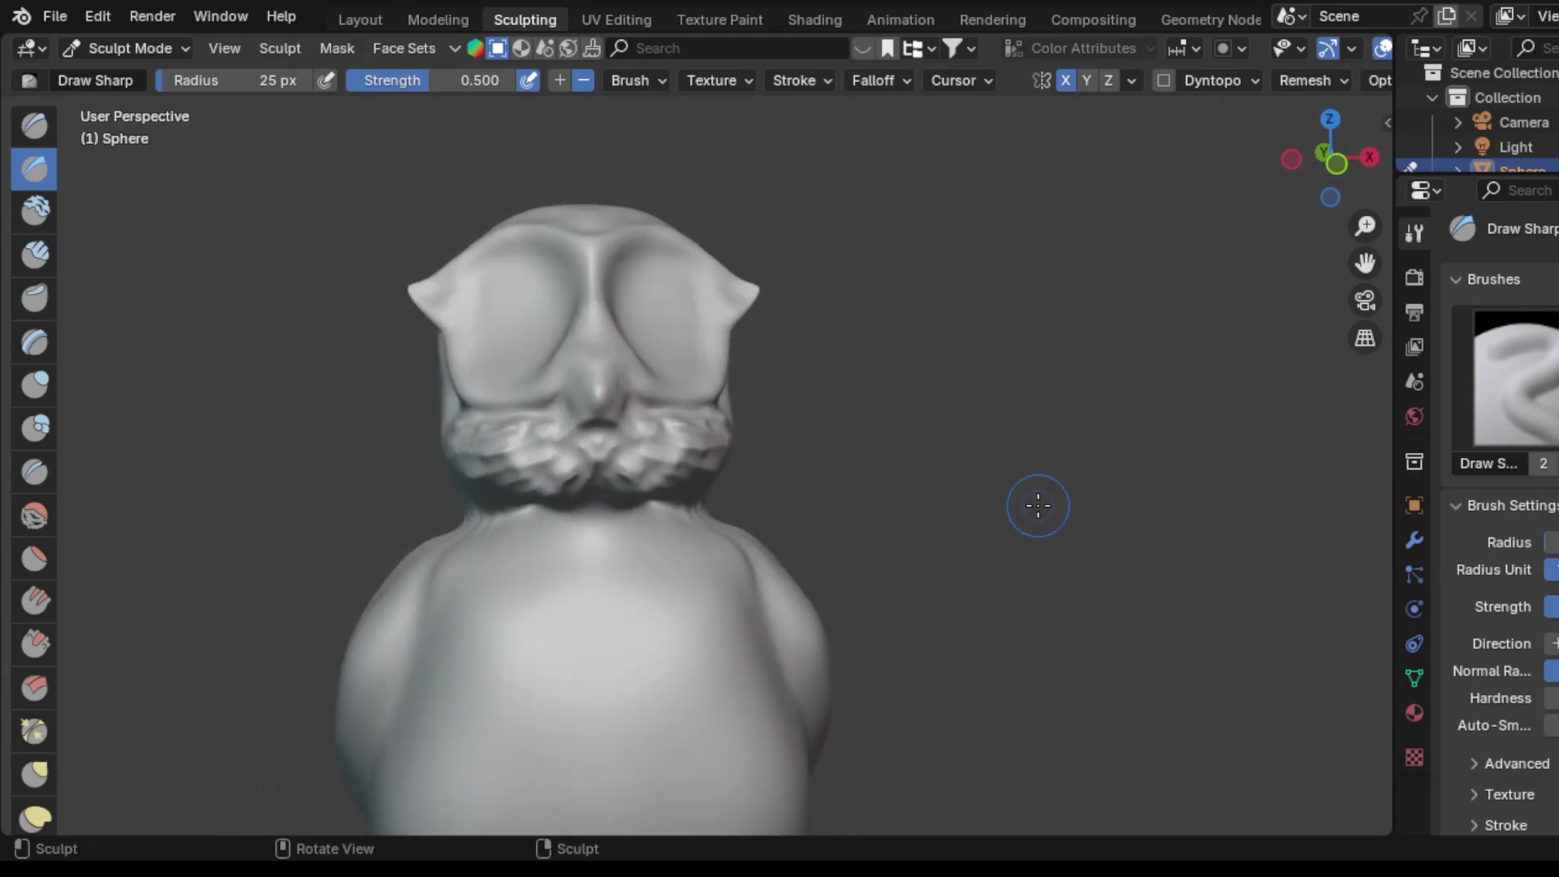
pyautogui.moveTo(1263, 539)
pyautogui.mouseDown(button='middle')
pyautogui.moveTo(373, 568)
pyautogui.moveTo(875, 371)
pyautogui.mouseUp(button='middle')
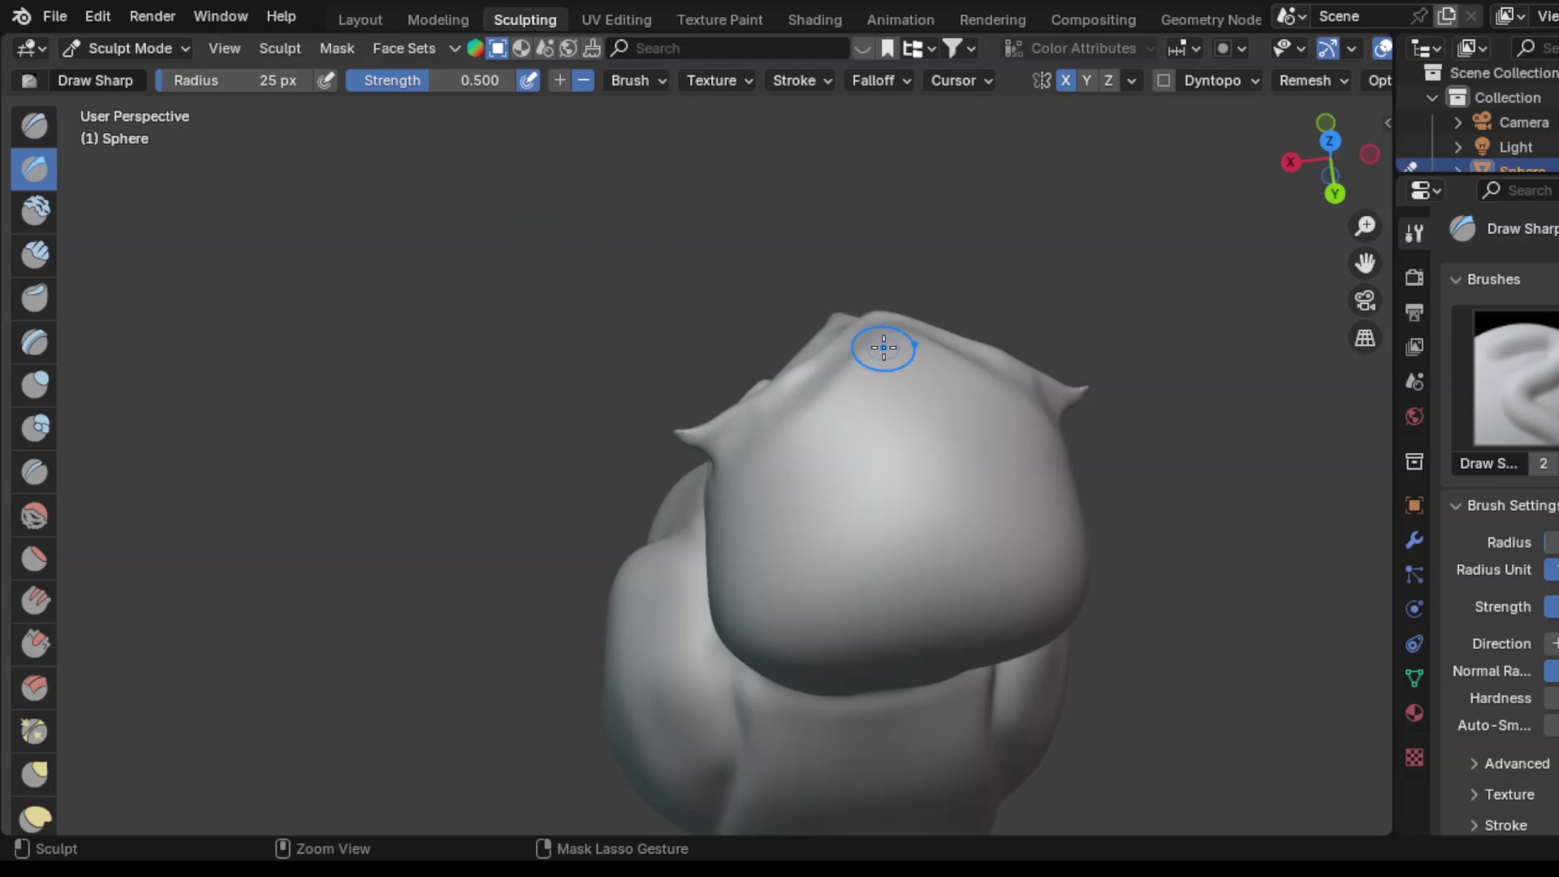
# Step: Carve Draw Sharp feather strokes down the top, front and sides of the head
pyautogui.moveTo(883, 347)
pyautogui.mouseDown()
pyautogui.moveTo(790, 456)
pyautogui.moveTo(880, 435)
pyautogui.moveTo(856, 585)
pyautogui.mouseUp()
pyautogui.moveTo(820, 382)
pyautogui.mouseDown()
pyautogui.moveTo(778, 485)
pyautogui.moveTo(804, 585)
pyautogui.mouseUp()
pyautogui.moveTo(918, 544)
pyautogui.mouseDown()
pyautogui.moveTo(881, 620)
pyautogui.moveTo(820, 650)
pyautogui.mouseUp()
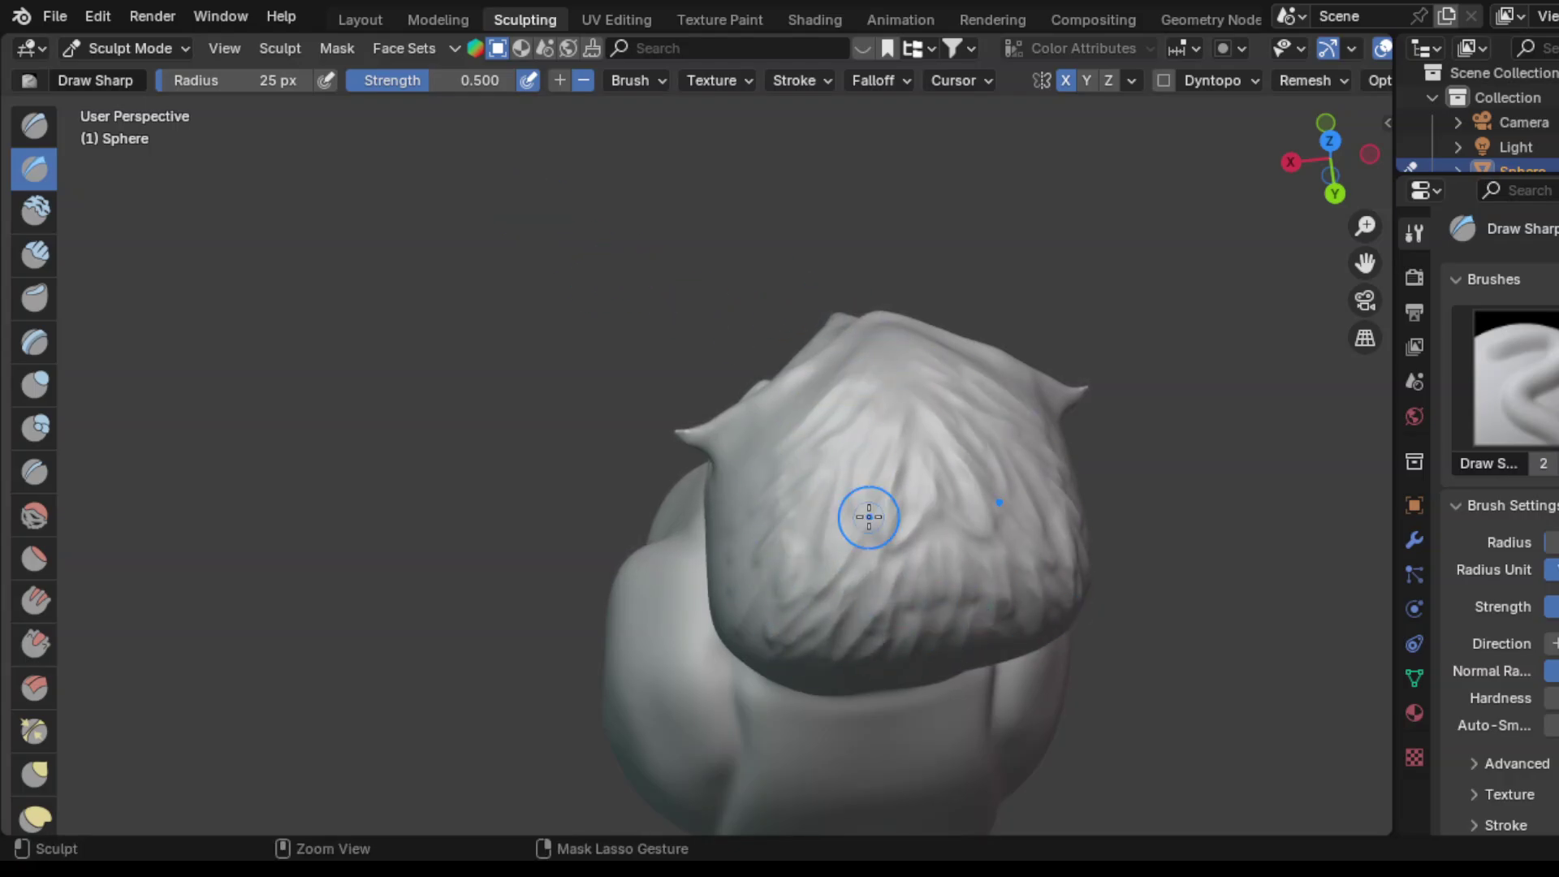
pyautogui.moveTo(582, 336); pyautogui.dragTo(1242, 390, button='middle')
pyautogui.scroll(-4, 1242, 390)
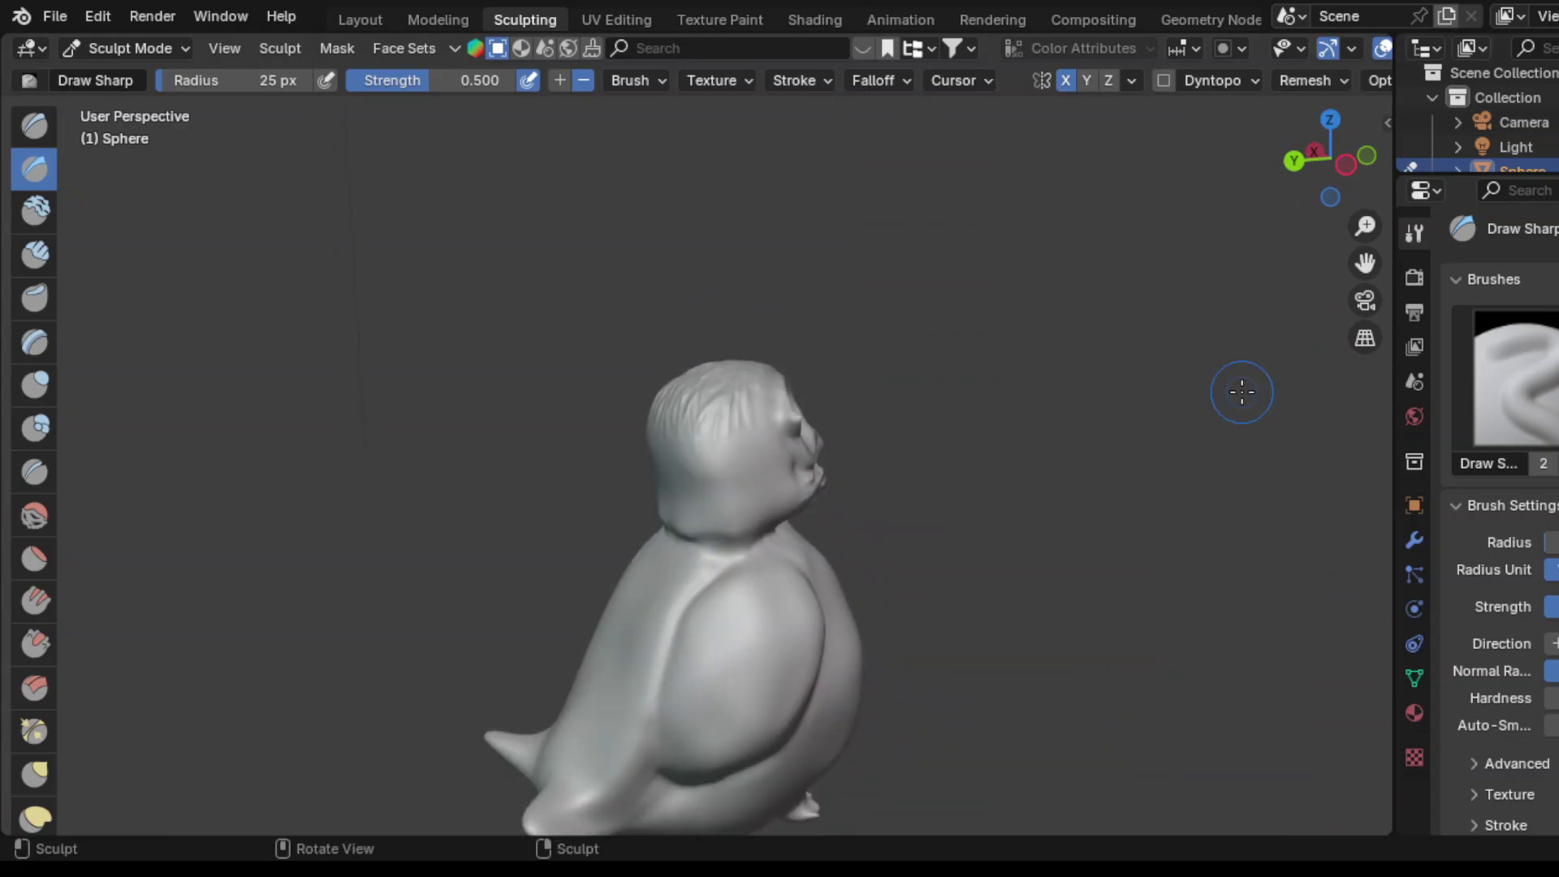
pyautogui.scroll(5, 803, 475)
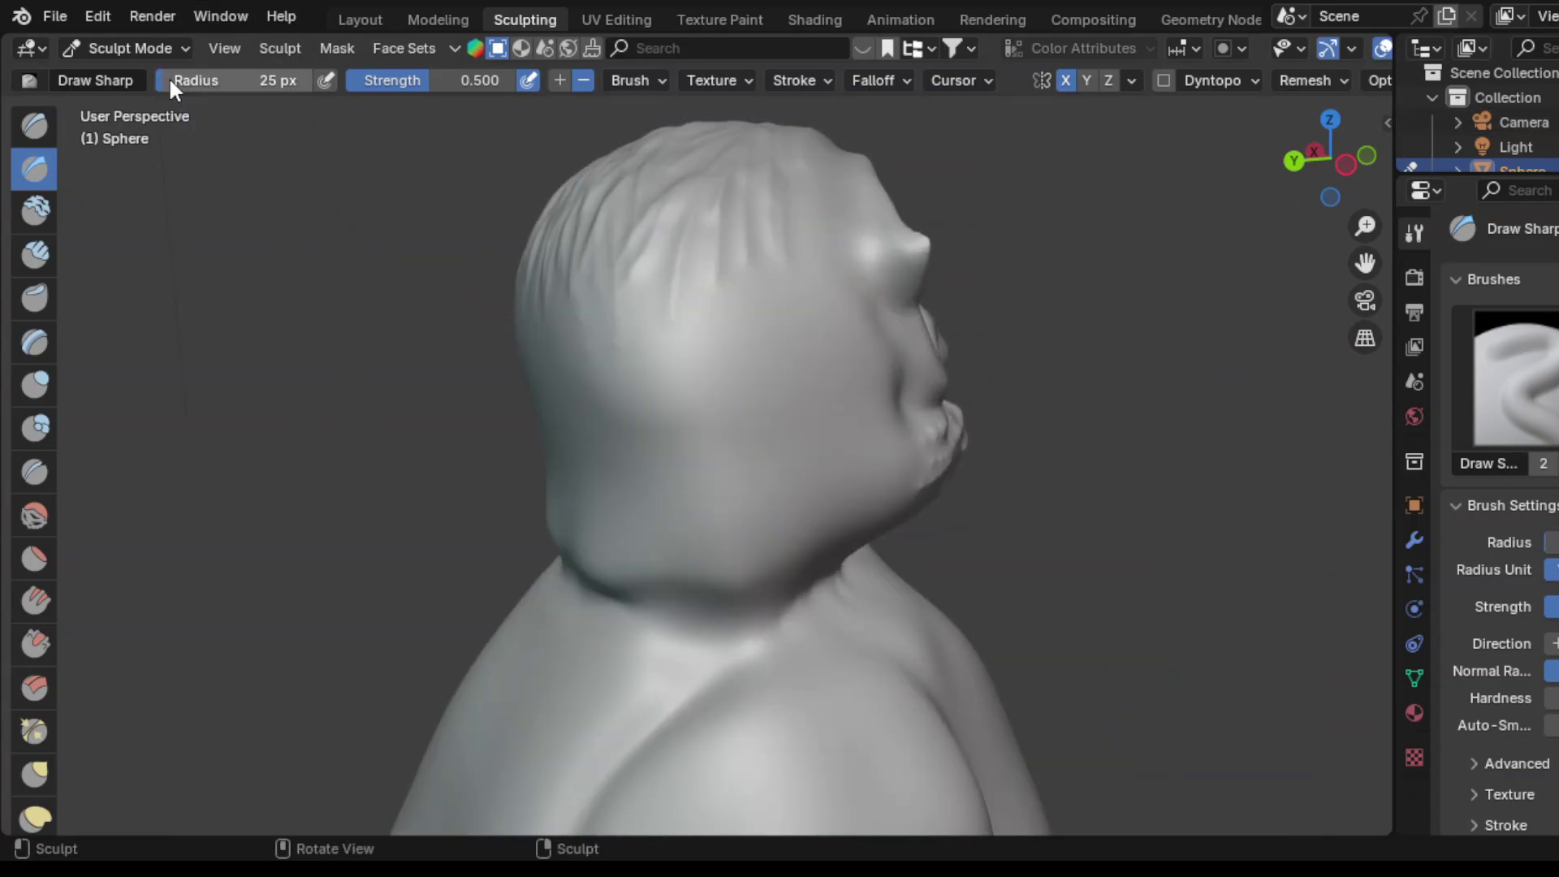
pyautogui.moveTo(869, 183)
pyautogui.mouseDown()
pyautogui.moveTo(821, 296)
pyautogui.moveTo(821, 208)
pyautogui.moveTo(748, 306)
pyautogui.moveTo(886, 442)
pyautogui.moveTo(650, 278)
pyautogui.moveTo(744, 407)
pyautogui.moveTo(888, 539)
pyautogui.mouseUp()
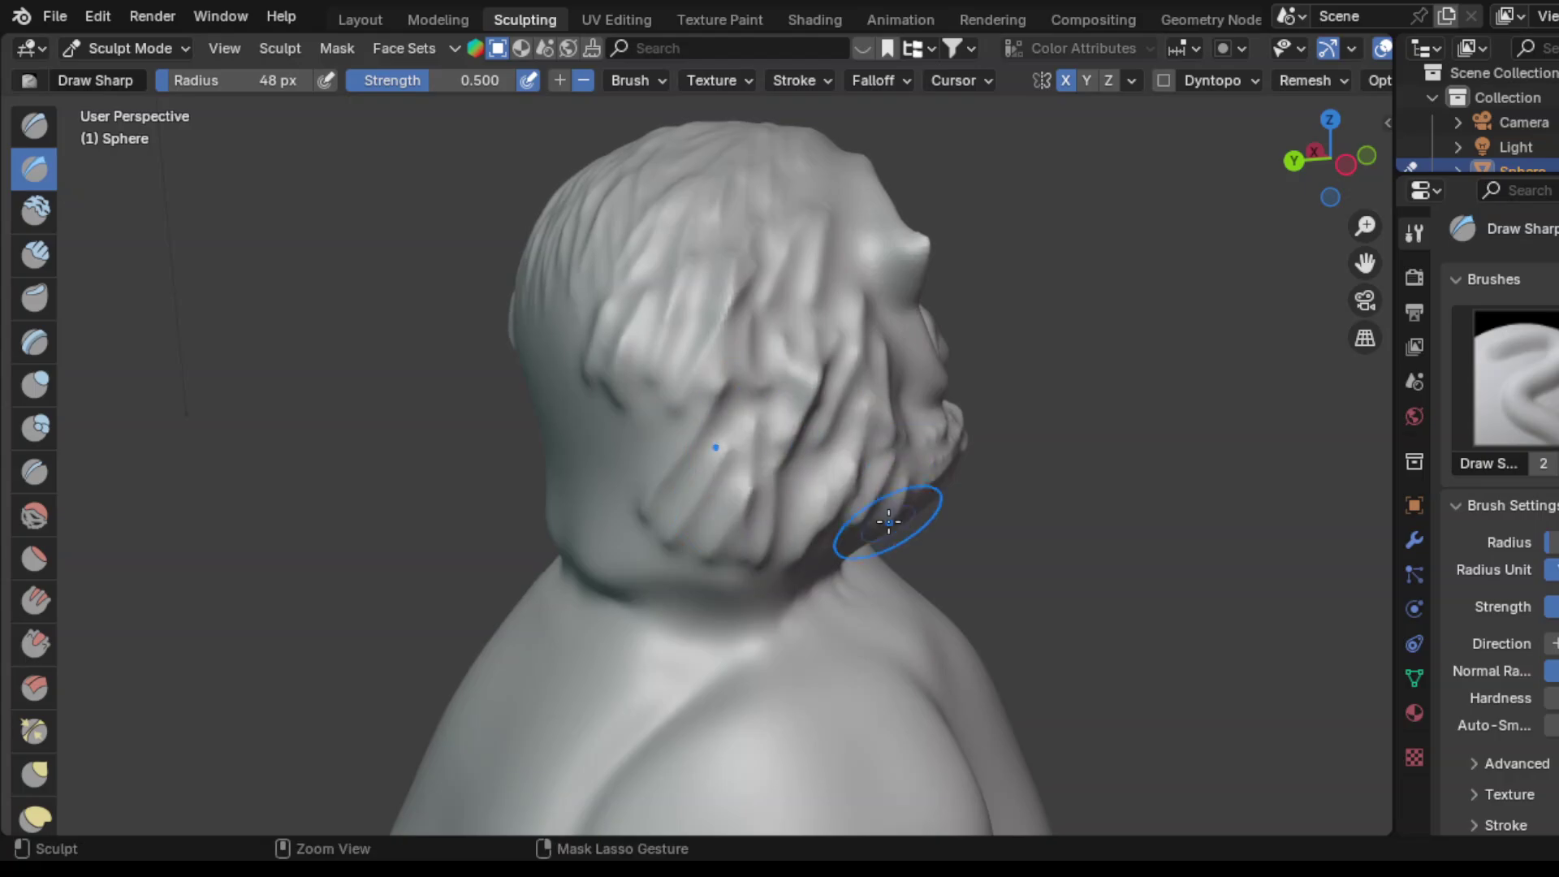
pyautogui.moveTo(641, 427)
pyautogui.mouseDown()
pyautogui.moveTo(563, 476)
pyautogui.moveTo(609, 208)
pyautogui.moveTo(766, 243)
pyautogui.mouseUp()
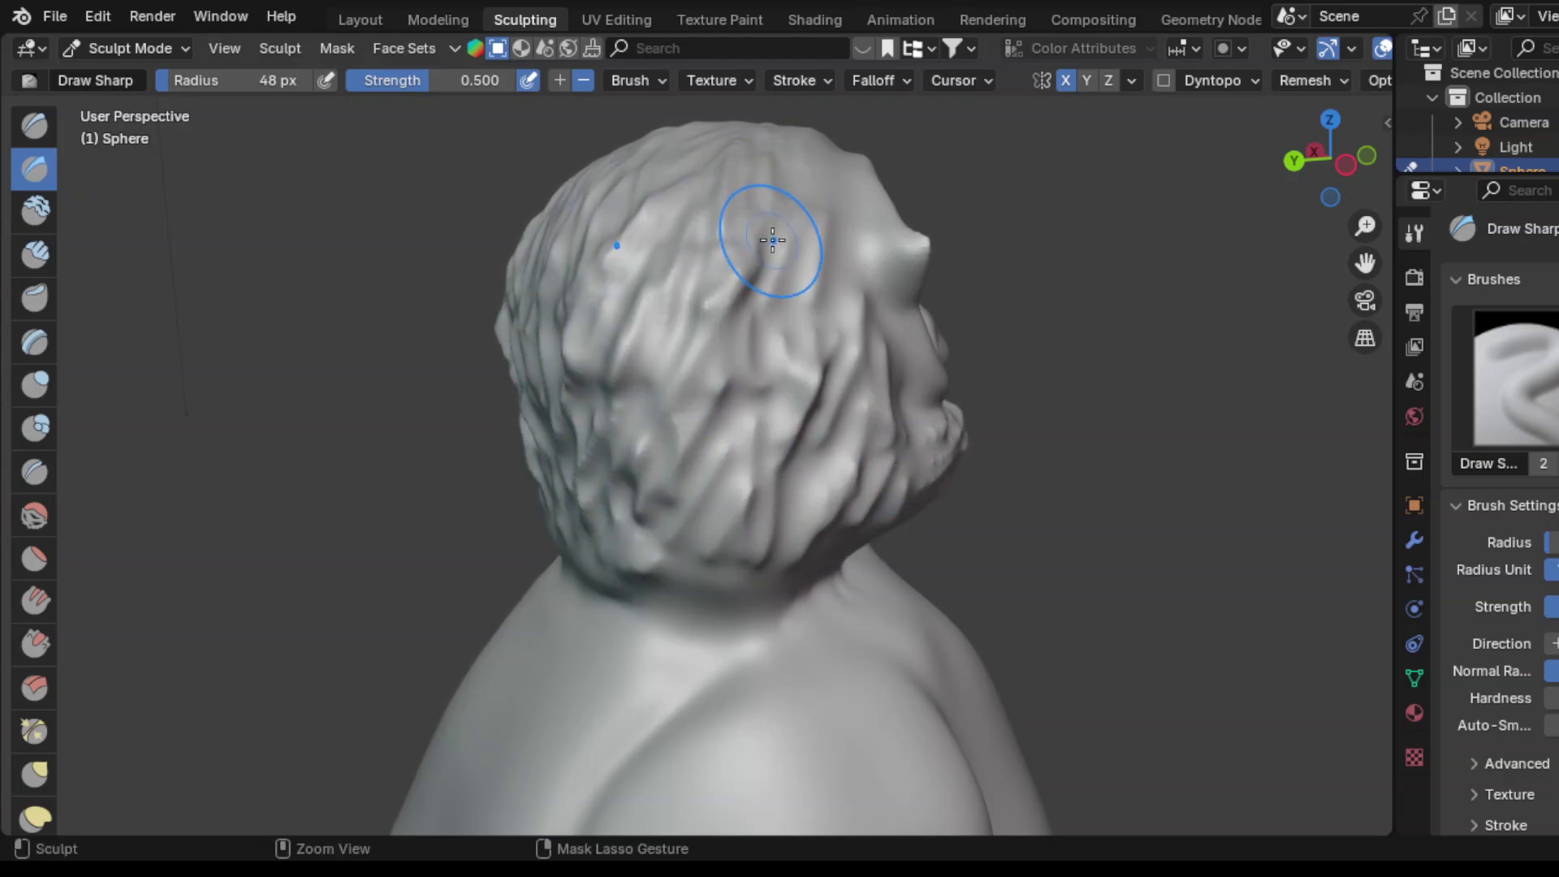
pyautogui.moveTo(765, 243)
pyautogui.mouseDown(button='middle')
pyautogui.moveTo(1060, 196)
pyautogui.moveTo(1031, 203)
pyautogui.mouseUp(button='middle')
# Step: Carve feather strokes across the back of the head
pyautogui.moveTo(585, 641); pyautogui.dragTo(480, 596)
pyautogui.moveTo(617, 569); pyautogui.dragTo(649, 325)
pyautogui.moveTo(455, 552); pyautogui.dragTo(487, 411)
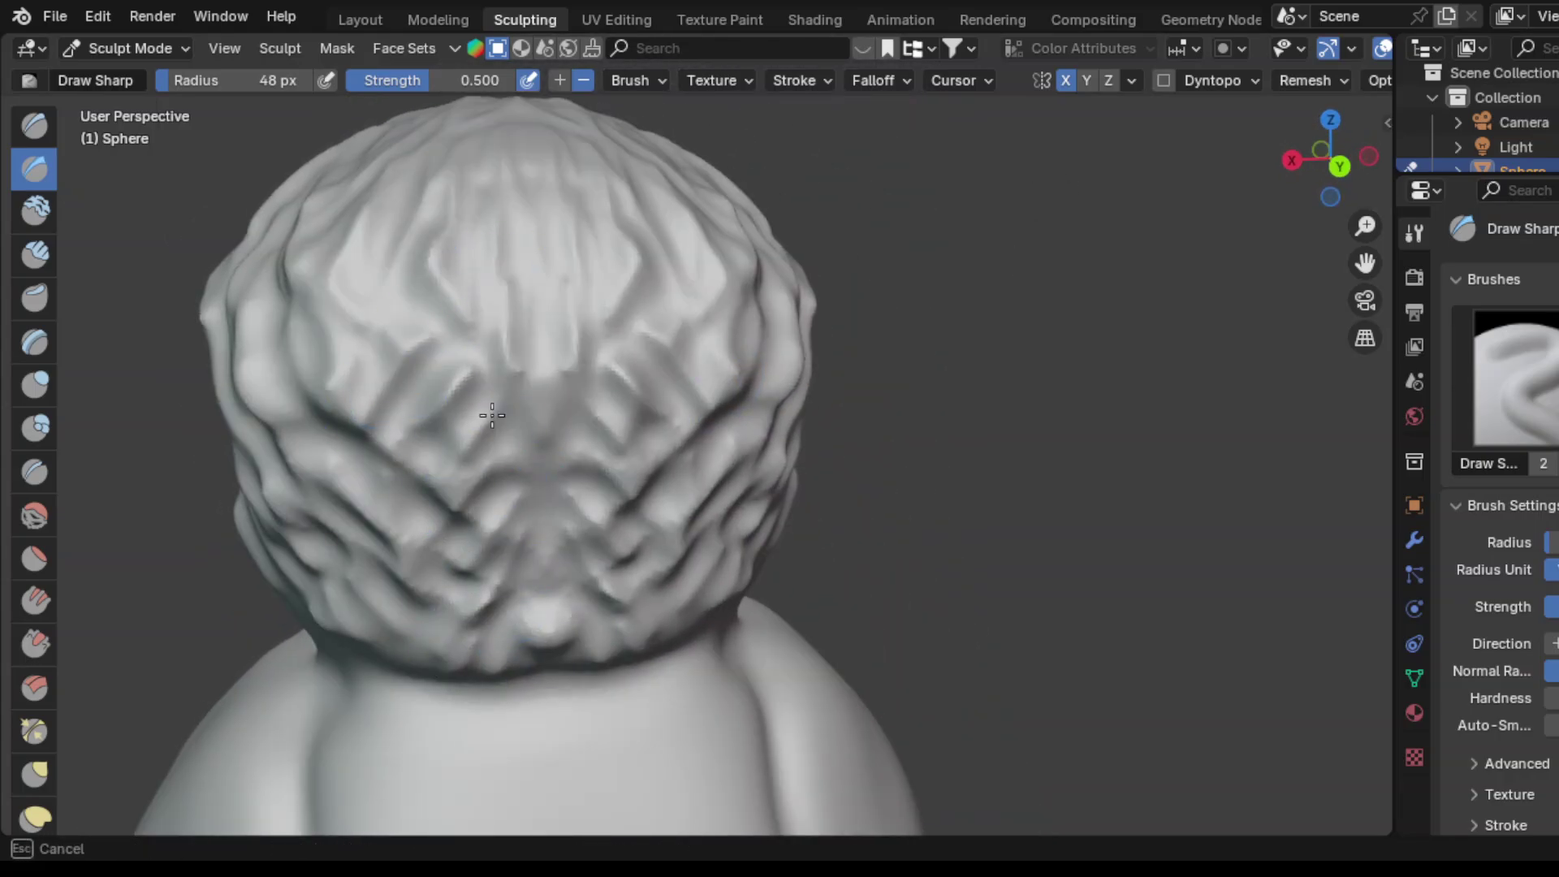
pyautogui.moveTo(536, 633); pyautogui.dragTo(528, 293)
pyautogui.moveTo(690, 552)
pyautogui.mouseDown()
pyautogui.moveTo(440, 398)
pyautogui.moveTo(471, 293)
pyautogui.mouseUp()
pyautogui.moveTo(471, 293)
pyautogui.mouseDown(button='middle')
pyautogui.moveTo(801, 446)
pyautogui.moveTo(709, 473)
pyautogui.moveTo(768, 477)
pyautogui.mouseUp(button='middle')
# Step: Inflate both eyes into rounder bulges with the Blob brush
pyautogui.click(40, 422)
pyautogui.moveTo(543, 459)
pyautogui.mouseDown()
pyautogui.moveTo(431, 474)
pyautogui.moveTo(446, 462)
pyautogui.mouseUp()
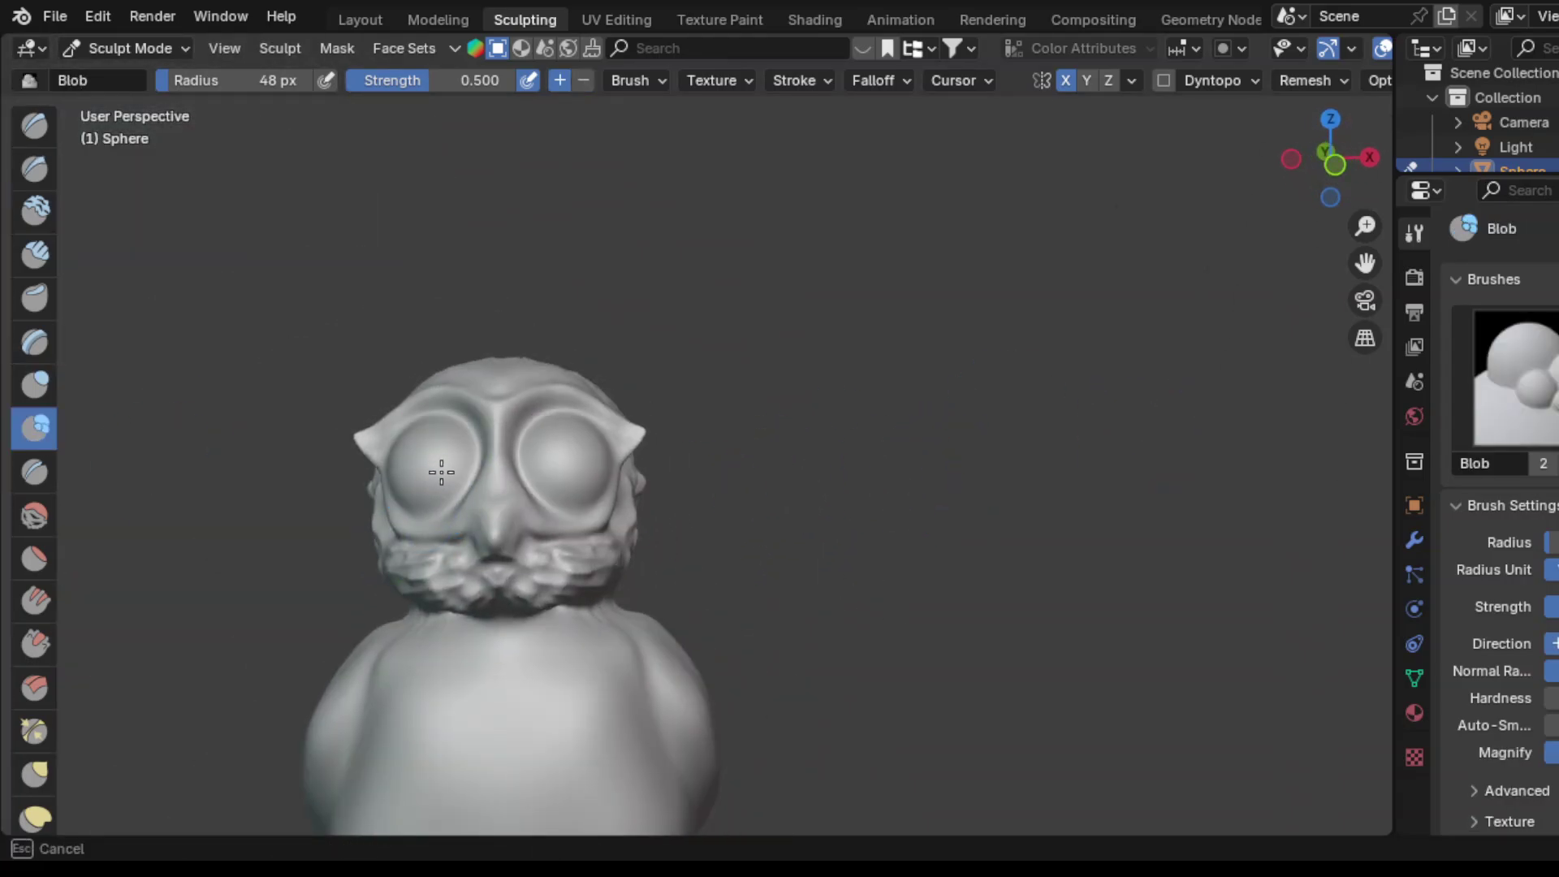
pyautogui.scroll(-3, 864, 654)
pyautogui.moveTo(863, 655)
pyautogui.mouseDown(button='middle')
pyautogui.moveTo(1065, 666)
pyautogui.moveTo(934, 569)
pyautogui.mouseUp(button='middle')
pyautogui.click(34, 168)
pyautogui.scroll(-2, 807, 626)
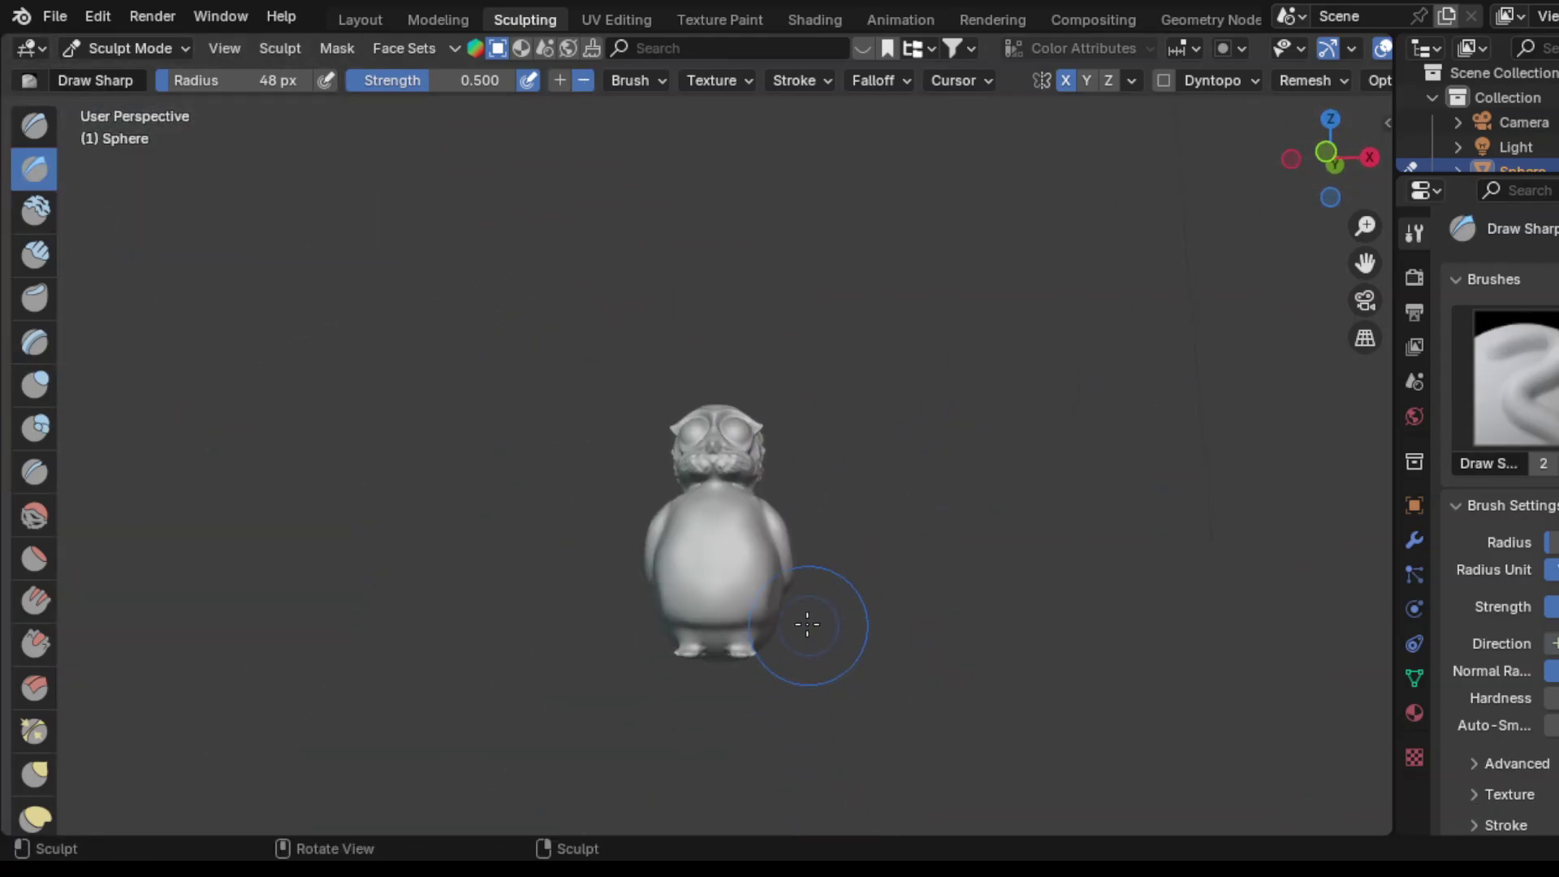
pyautogui.scroll(4, 807, 626)
pyautogui.moveTo(808, 626)
pyautogui.mouseDown(button='middle')
pyautogui.moveTo(905, 528)
pyautogui.moveTo(587, 241)
pyautogui.mouseUp(button='middle')
# Step: Reshape the feathered beard under the owl's eyes with the Grab brush
pyautogui.press('g')
pyautogui.moveTo(560, 252); pyautogui.dragTo(510, 290)
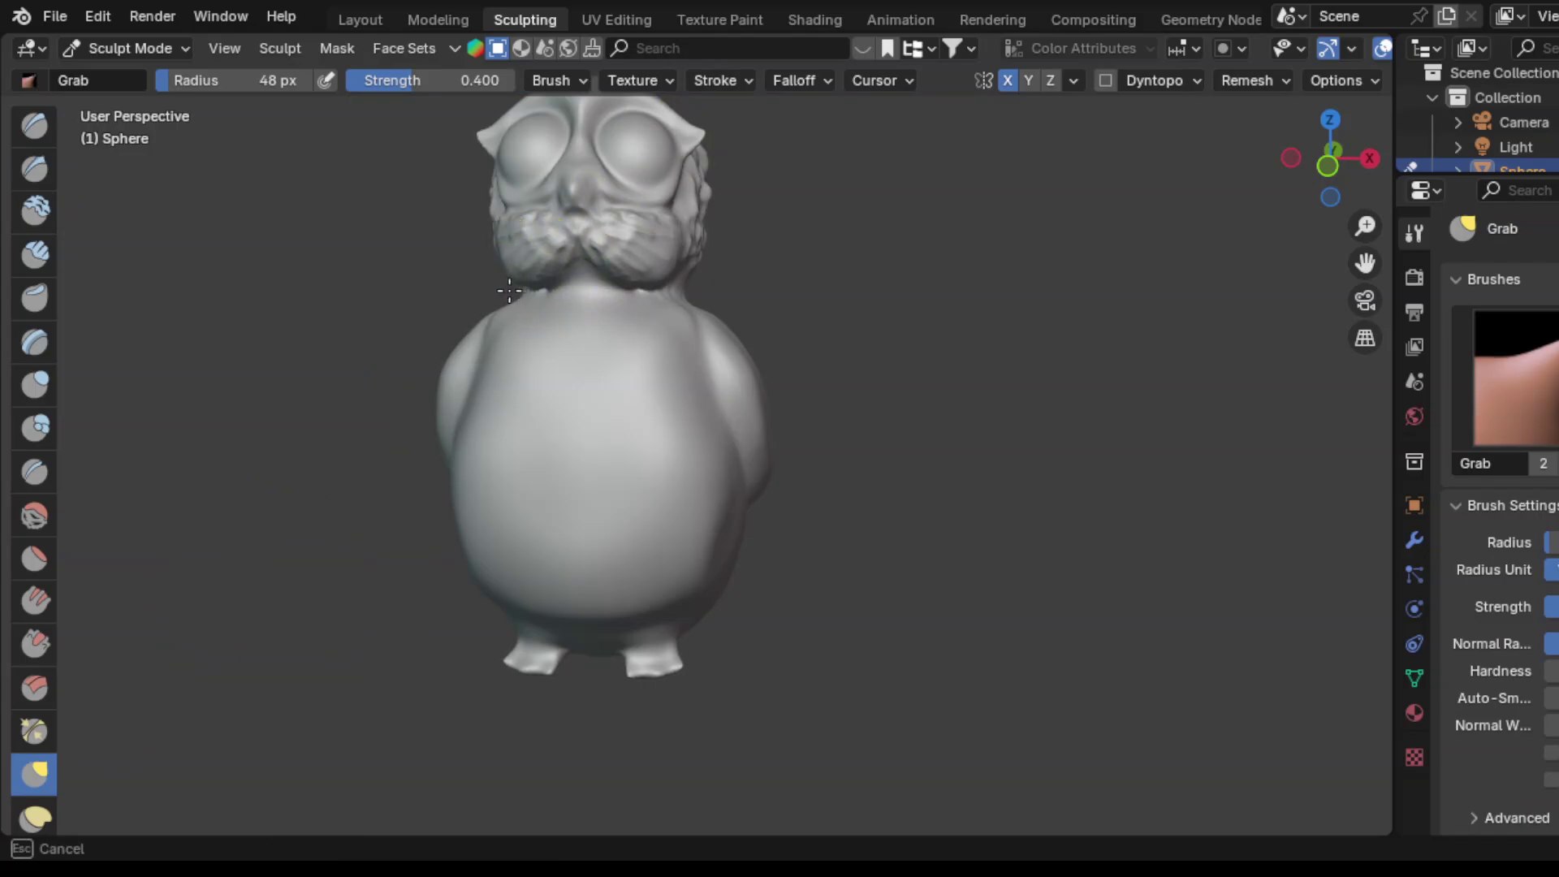
pyautogui.click(34, 169)
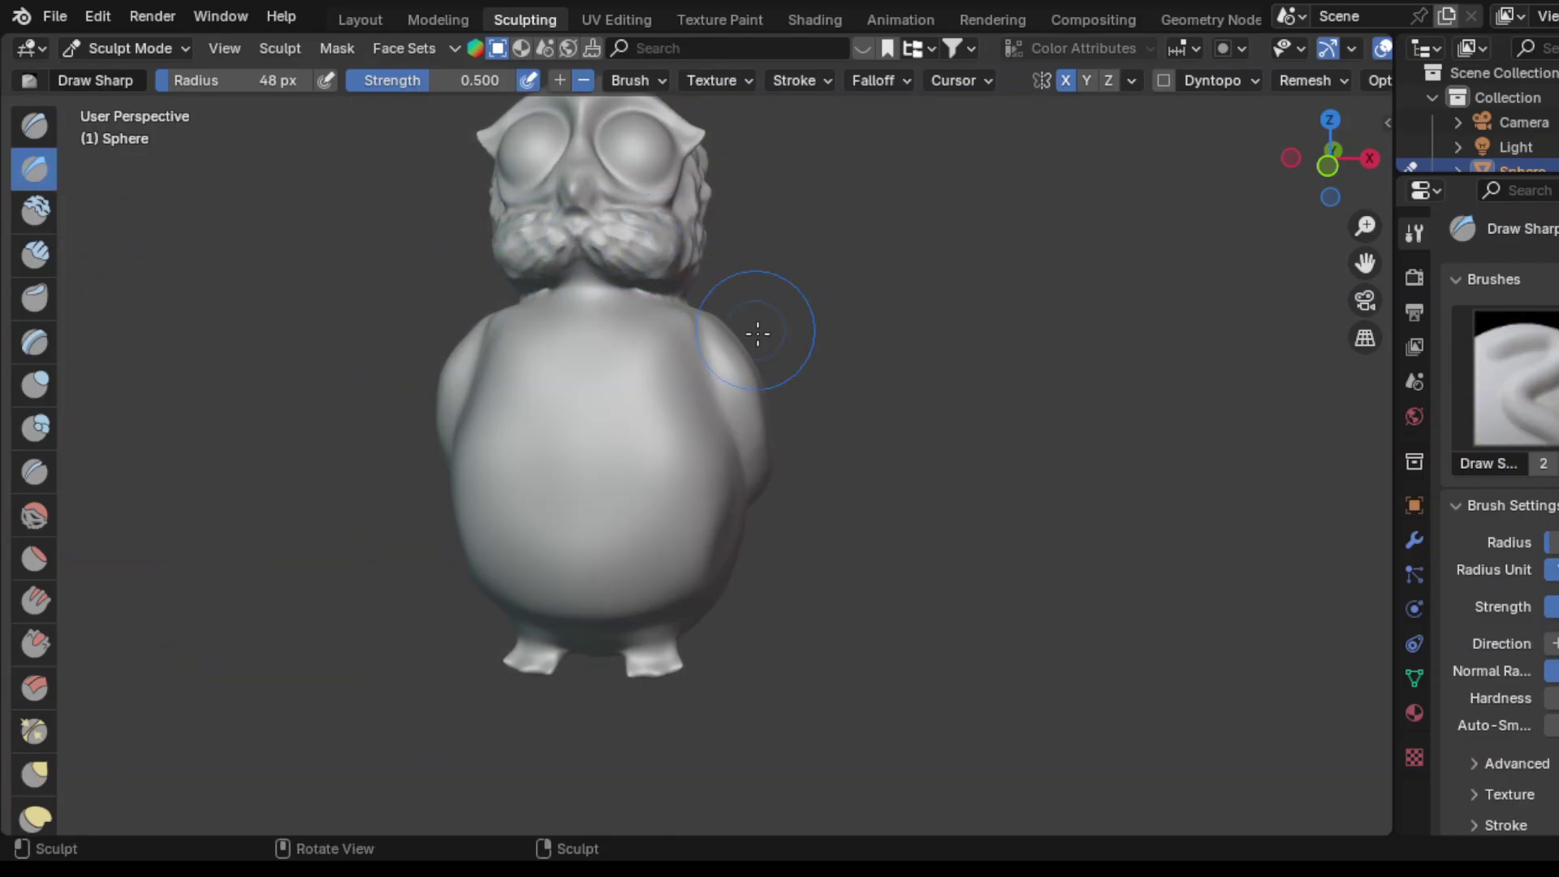
# Step: Carve Draw Sharp grooves along the feather band at the owl's neck
pyautogui.scroll(-3, 757, 332)
pyautogui.moveTo(756, 333)
pyautogui.mouseDown(button='middle')
pyautogui.moveTo(609, 272)
pyautogui.moveTo(359, 313)
pyautogui.moveTo(912, 279)
pyautogui.moveTo(1009, 306)
pyautogui.moveTo(582, 285)
pyautogui.mouseUp(button='middle')
pyautogui.scroll(2, 912, 278)
pyautogui.press('g')
pyautogui.scroll(4, 1075, 363)
pyautogui.hotkey('shift', 'x')
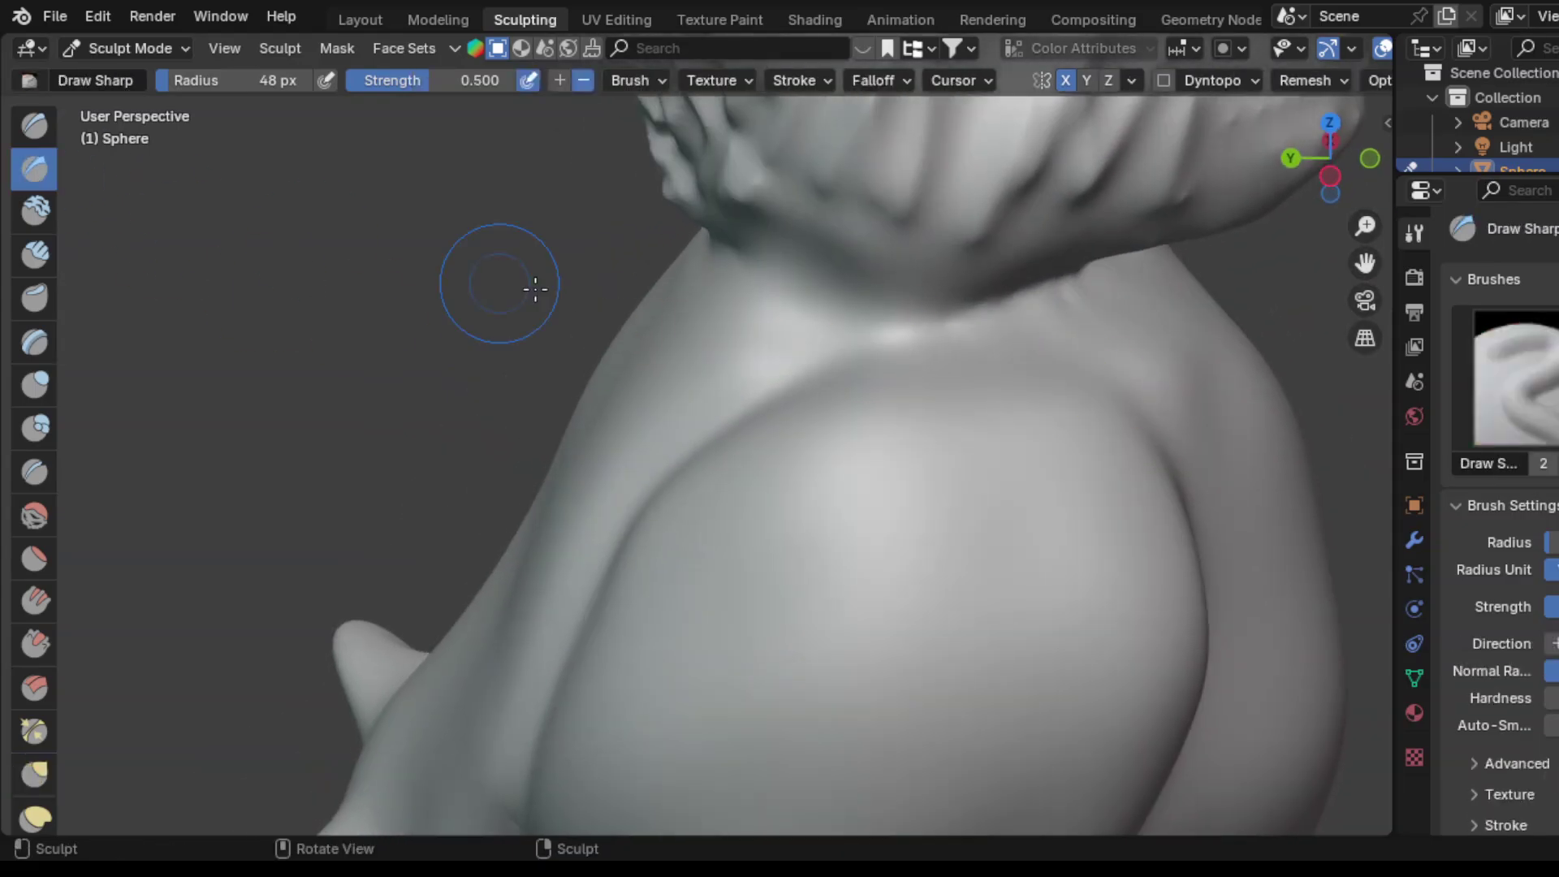
pyautogui.moveTo(755, 216); pyautogui.dragTo(1144, 184)
# Step: Orbit around the owl from side, front and above to inspect the head
pyautogui.moveTo(803, 229); pyautogui.dragTo(953, 258, button='middle')
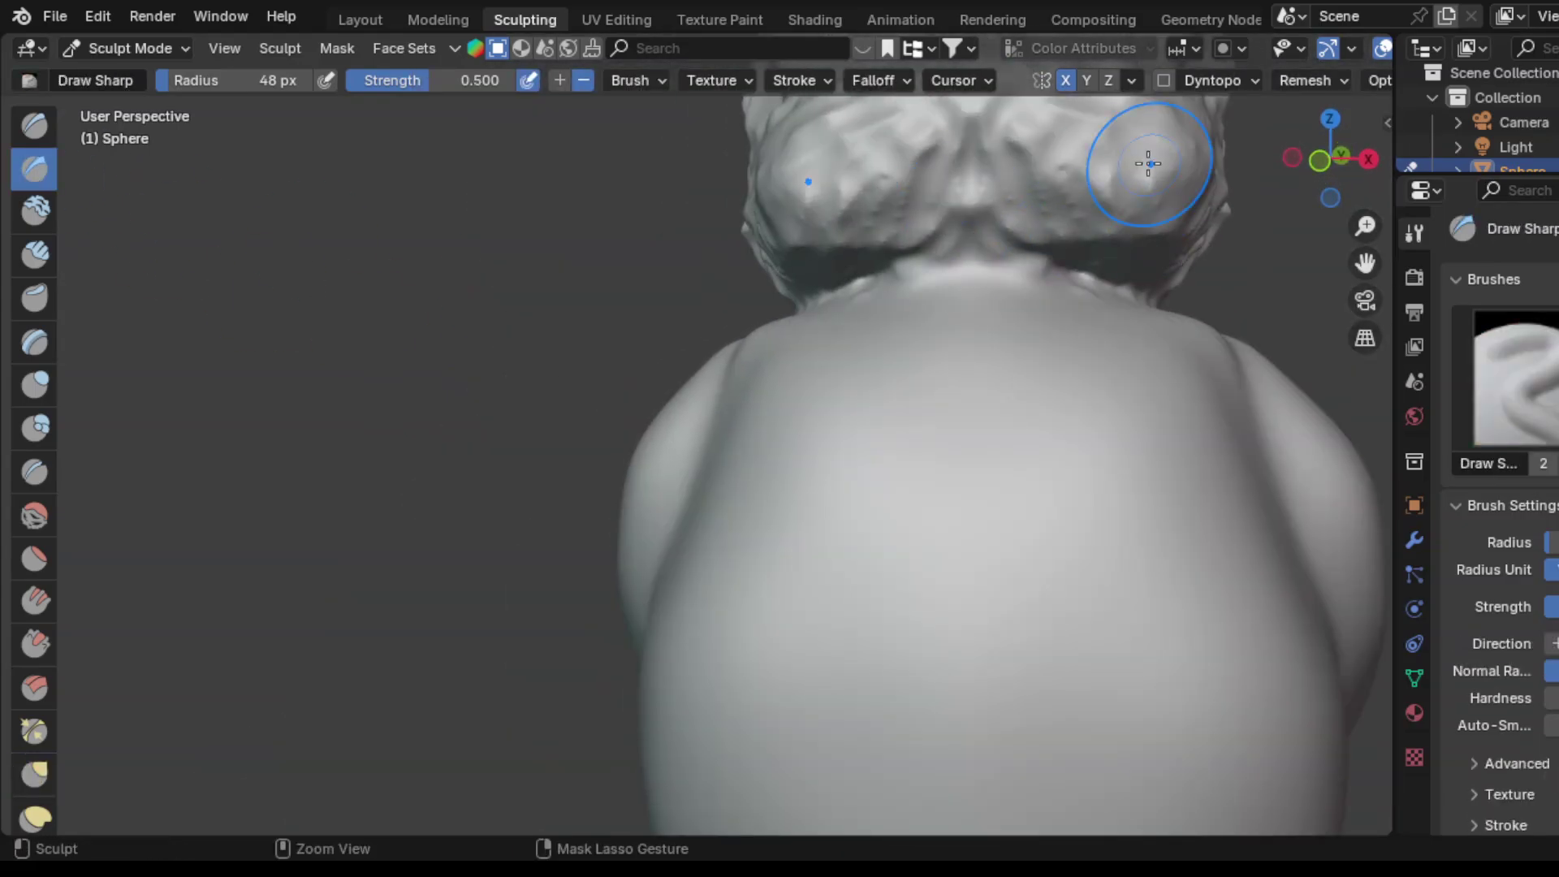
pyautogui.scroll(-5, 847, 329)
pyautogui.moveTo(846, 330)
pyautogui.mouseDown(button='middle')
pyautogui.moveTo(652, 414)
pyautogui.moveTo(834, 400)
pyautogui.mouseUp(button='middle')
pyautogui.scroll(4, 835, 400)
pyautogui.press('g')
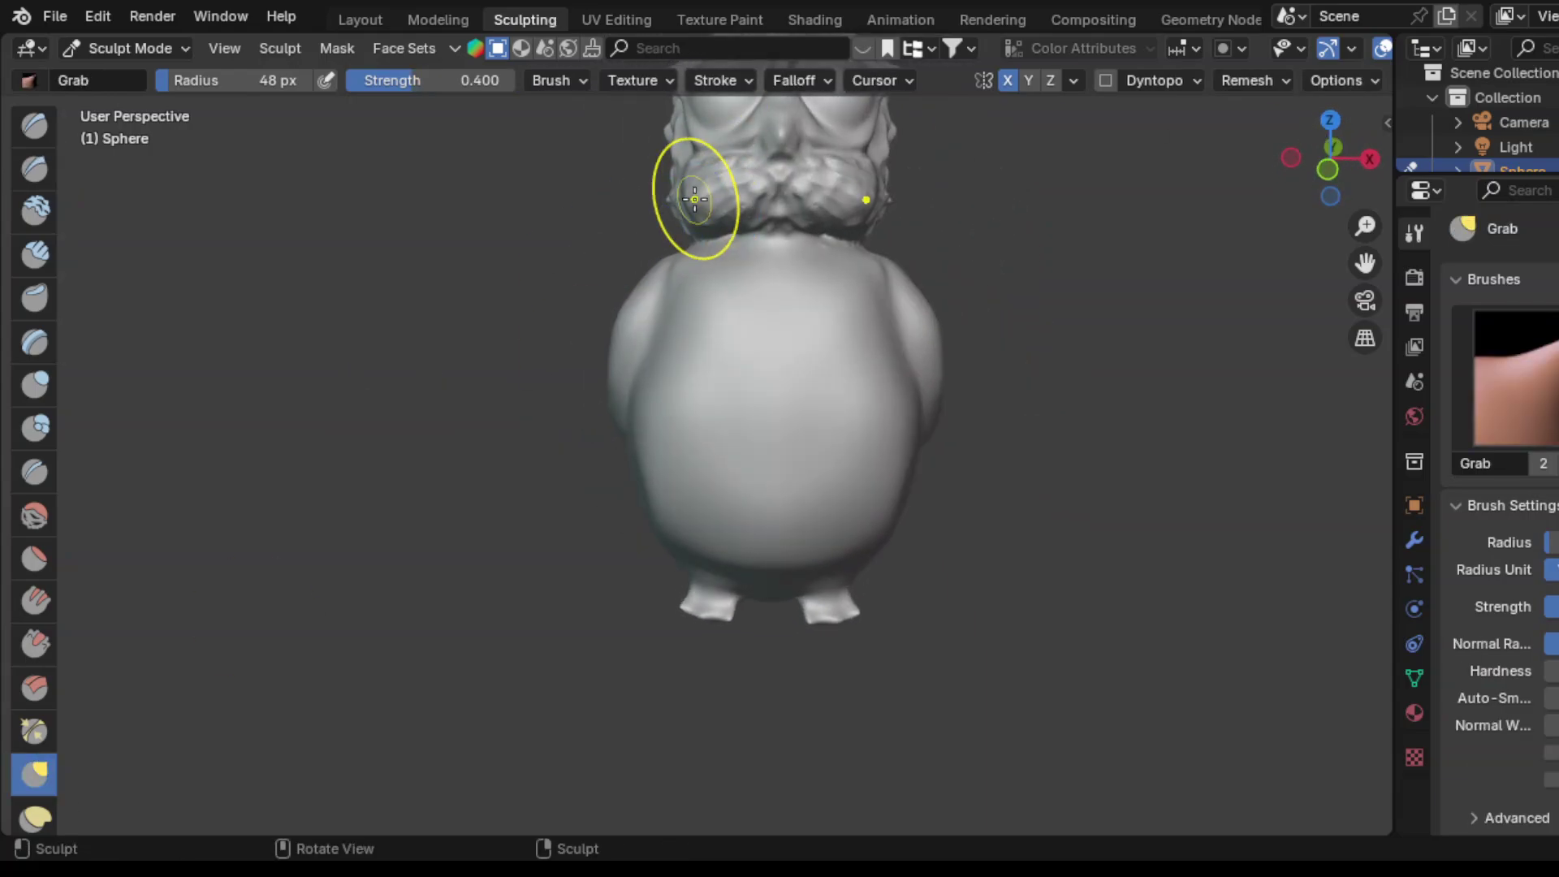
pyautogui.scroll(-5, 710, 205)
pyautogui.moveTo(710, 205)
pyautogui.mouseDown(button='middle')
pyautogui.moveTo(838, 297)
pyautogui.moveTo(512, 320)
pyautogui.mouseUp(button='middle')
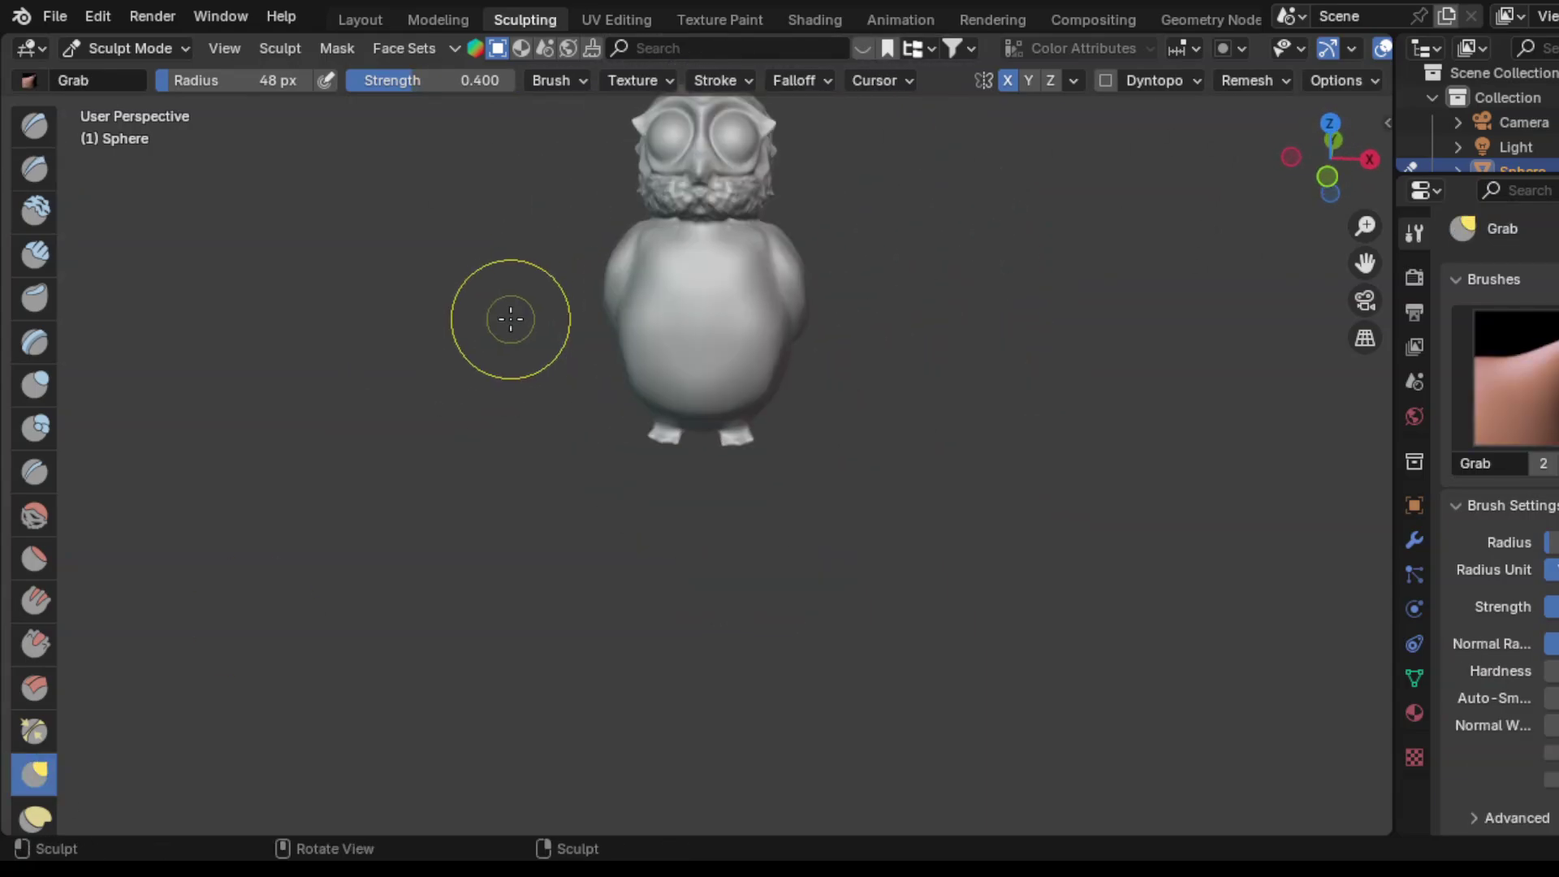
# Step: Centre the owl in the view and switch from Draw Sharp to the Clay Strips brush
pyautogui.scroll(-2, 575, 286)
pyautogui.scroll(-2, 478, 308)
pyautogui.scroll(5, 478, 308)
pyautogui.moveTo(1061, 557)
pyautogui.keyDown('shift'); pyautogui.mouseDown(button='middle')
pyautogui.moveTo(901, 560)
pyautogui.moveTo(47, 455)
pyautogui.mouseUp(button='middle'); pyautogui.keyUp('shift')
pyautogui.moveTo(765, 355)
pyautogui.mouseDown(button='middle')
pyautogui.moveTo(718, 334)
pyautogui.moveTo(1077, 619)
pyautogui.mouseUp(button='middle')
pyautogui.scroll(2, 1077, 619)
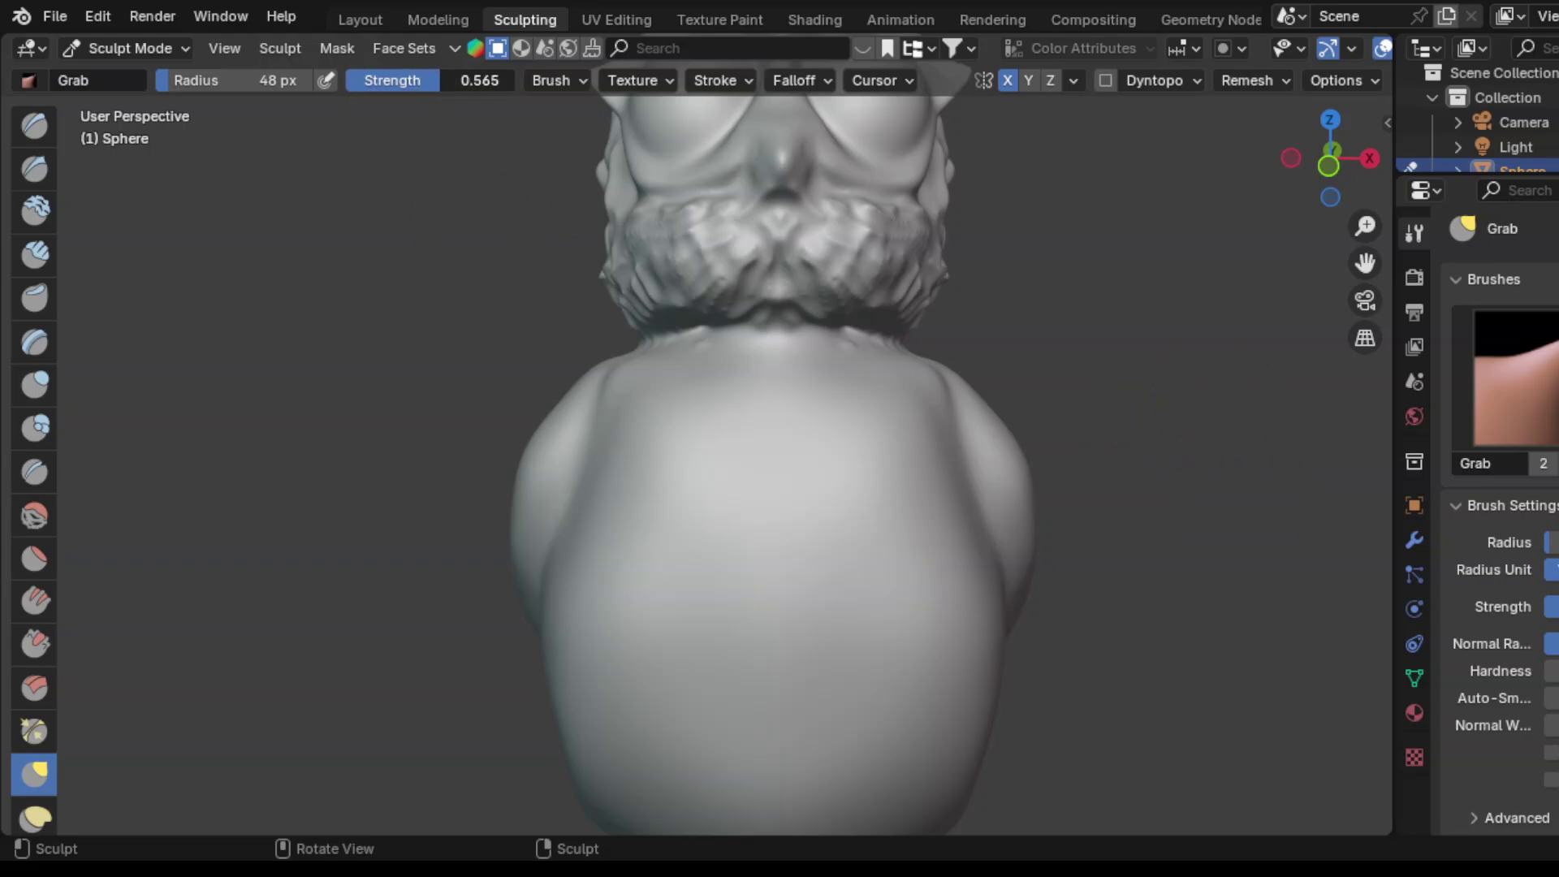
pyautogui.press('x')
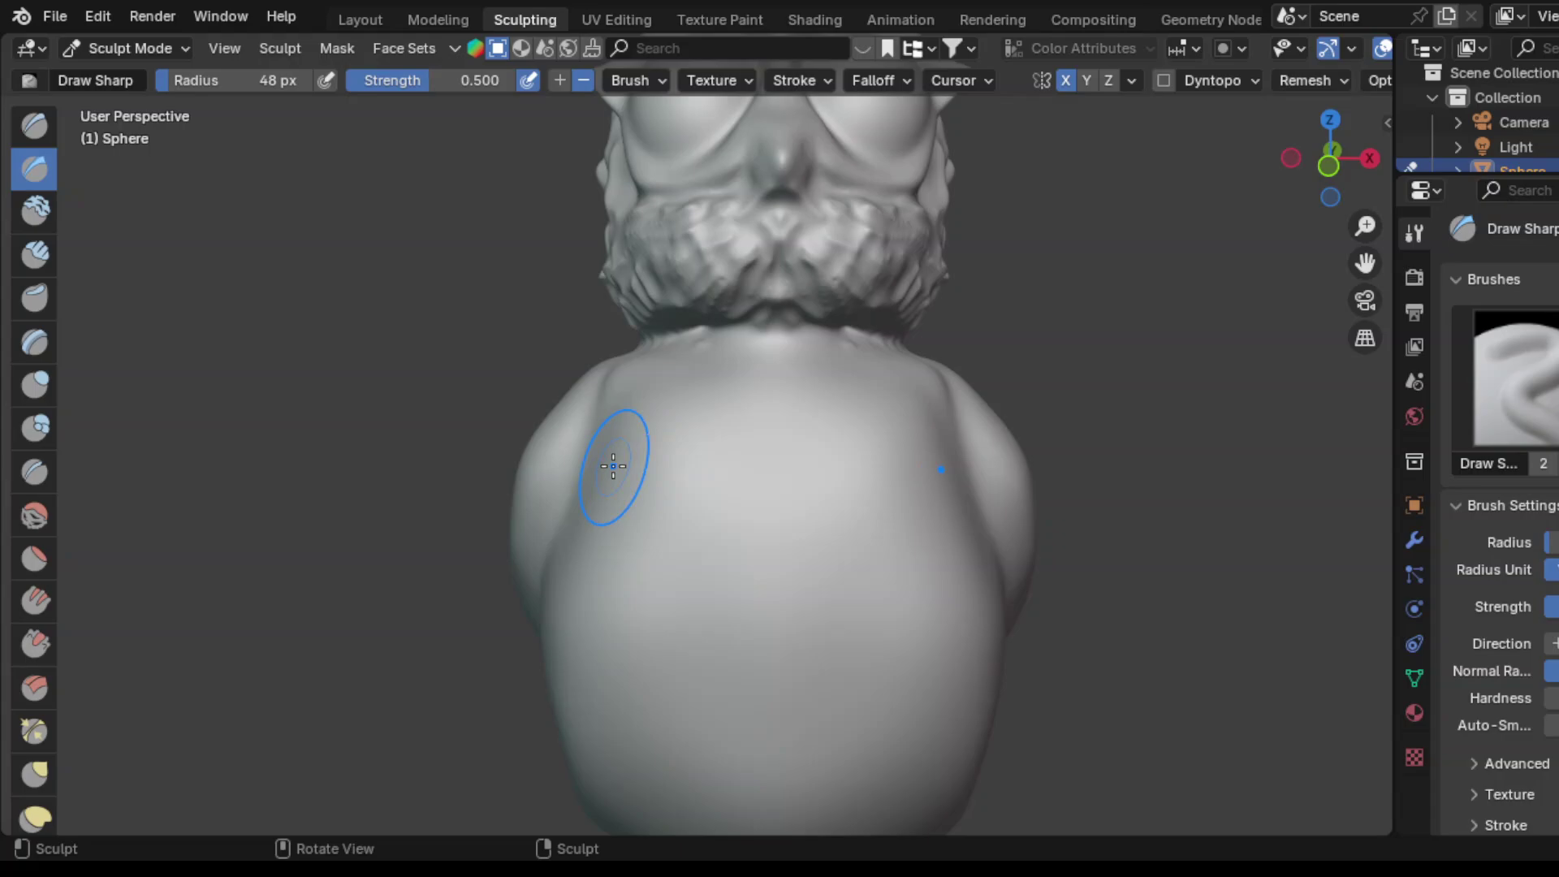
pyautogui.press('c')
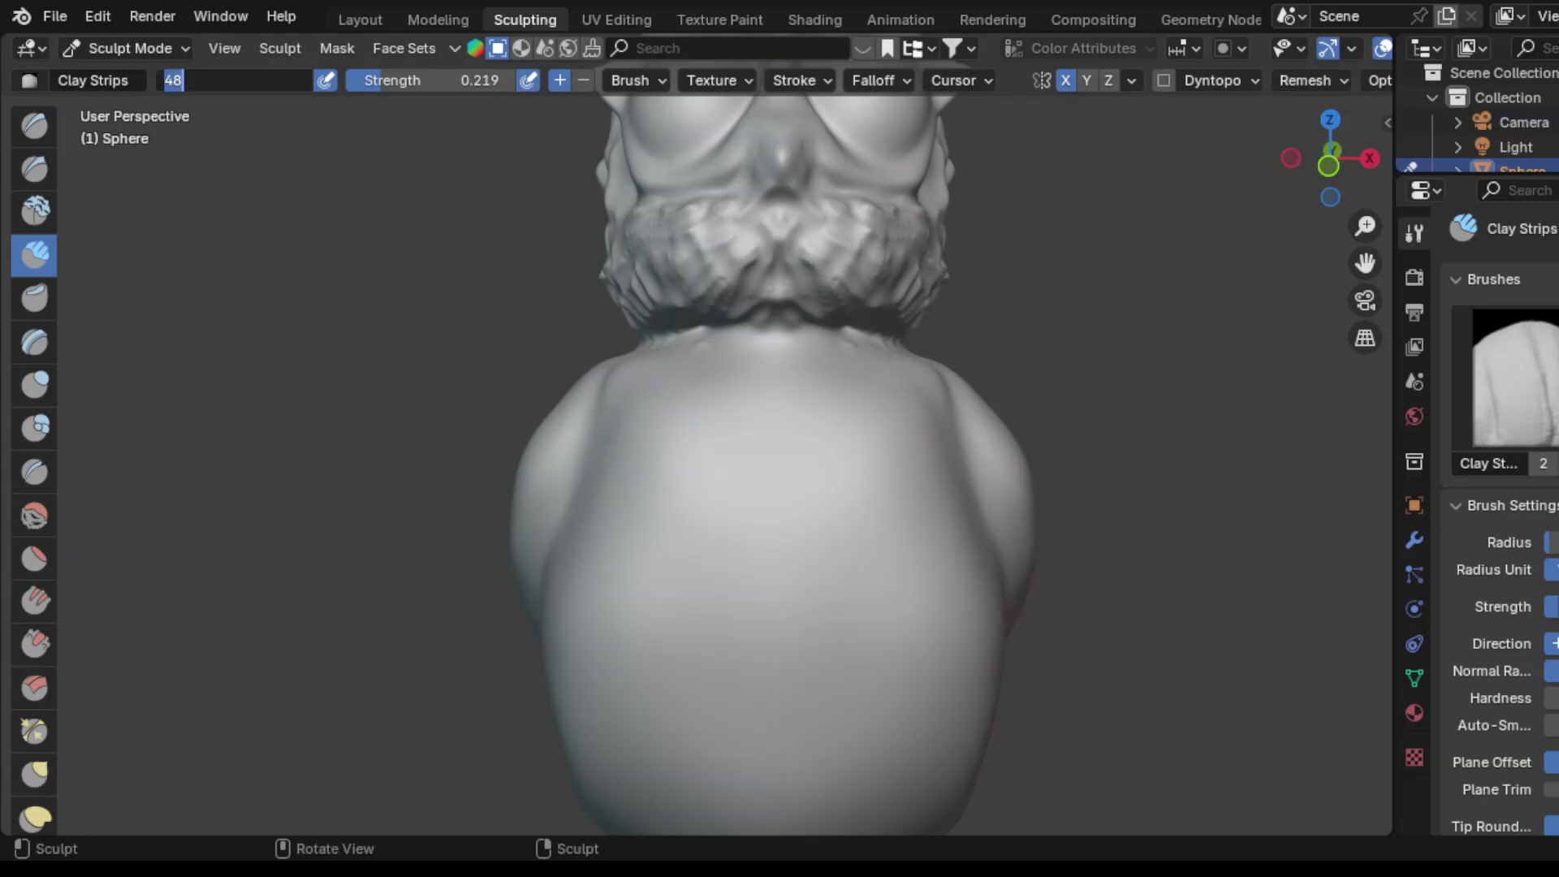
# Step: Confirm a 48 px brush radius and carve Draw Sharp creases into the owl's chest
pyautogui.press('Return')
pyautogui.press('x')
pyautogui.moveTo(643, 365)
pyautogui.mouseDown()
pyautogui.moveTo(817, 393)
pyautogui.moveTo(612, 574)
pyautogui.moveTo(558, 561)
pyautogui.moveTo(975, 642)
pyautogui.moveTo(613, 799)
pyautogui.mouseUp()
pyautogui.scroll(-3, 888, 738)
# Step: Carve deeper feather creases along the side of the owl's body
pyautogui.moveTo(990, 722)
pyautogui.mouseDown(button='middle')
pyautogui.moveTo(888, 738)
pyautogui.moveTo(1207, 661)
pyautogui.mouseUp(button='middle')
pyautogui.scroll(5, 1207, 660)
pyautogui.moveTo(897, 661); pyautogui.dragTo(810, 791, button='middle')
pyautogui.moveTo(810, 791)
pyautogui.mouseDown()
pyautogui.moveTo(856, 473)
pyautogui.moveTo(820, 812)
pyautogui.mouseUp()
pyautogui.moveTo(912, 685)
pyautogui.mouseDown()
pyautogui.moveTo(856, 773)
pyautogui.moveTo(894, 720)
pyautogui.mouseUp()
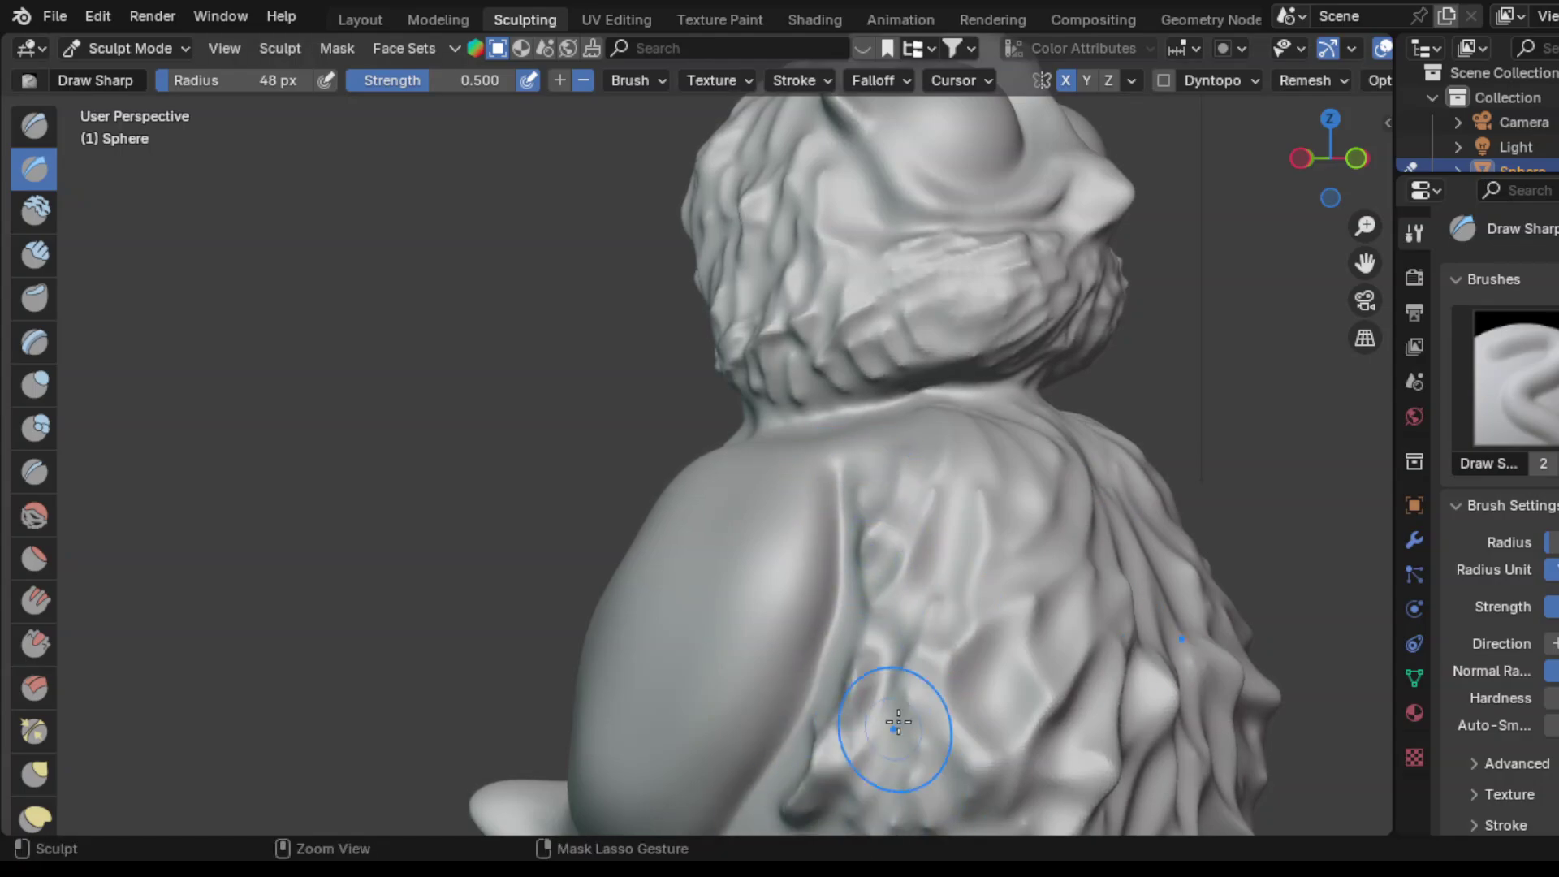
# Step: Sculpt fold creases across the left arm and down its edge
pyautogui.moveTo(731, 454)
pyautogui.mouseDown()
pyautogui.moveTo(801, 514)
pyautogui.moveTo(642, 779)
pyautogui.moveTo(656, 734)
pyautogui.mouseUp()
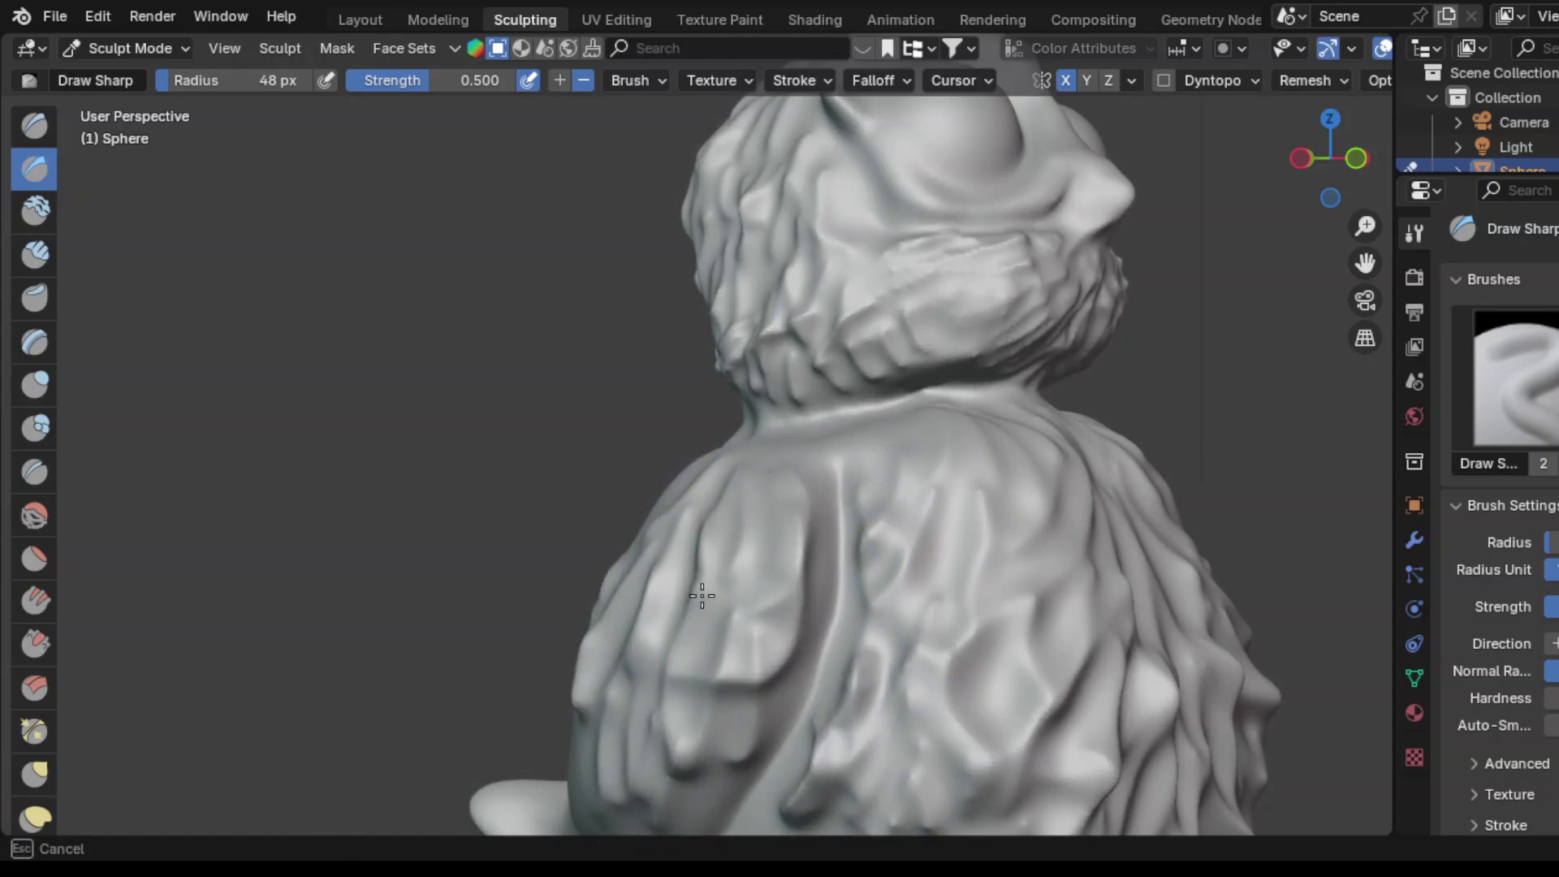
pyautogui.moveTo(642, 565); pyautogui.dragTo(571, 818)
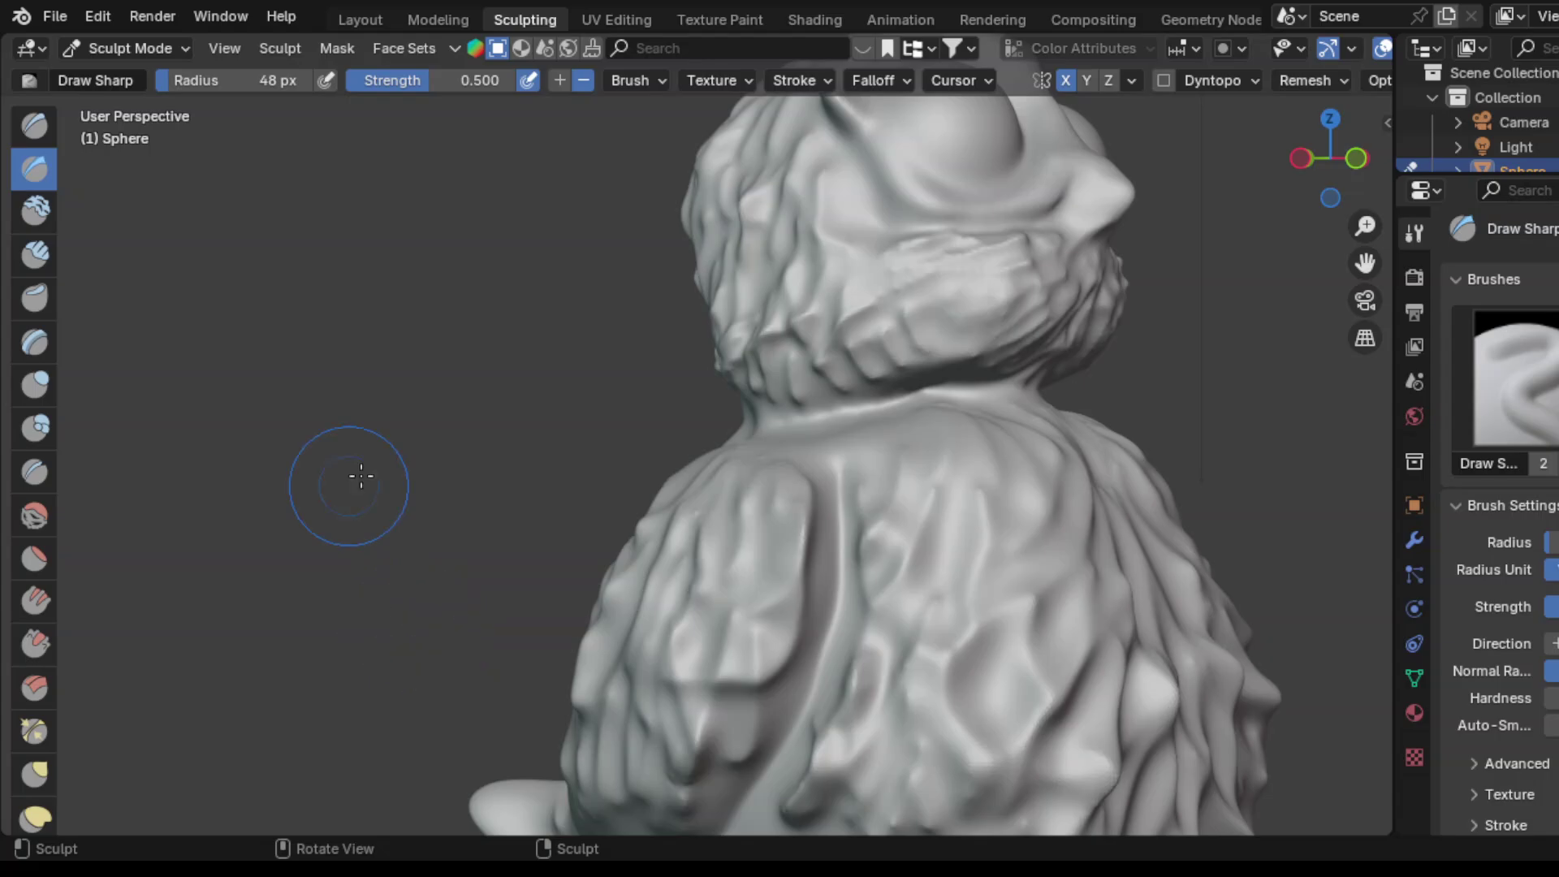
pyautogui.moveTo(355, 477); pyautogui.dragTo(569, 455, button='middle')
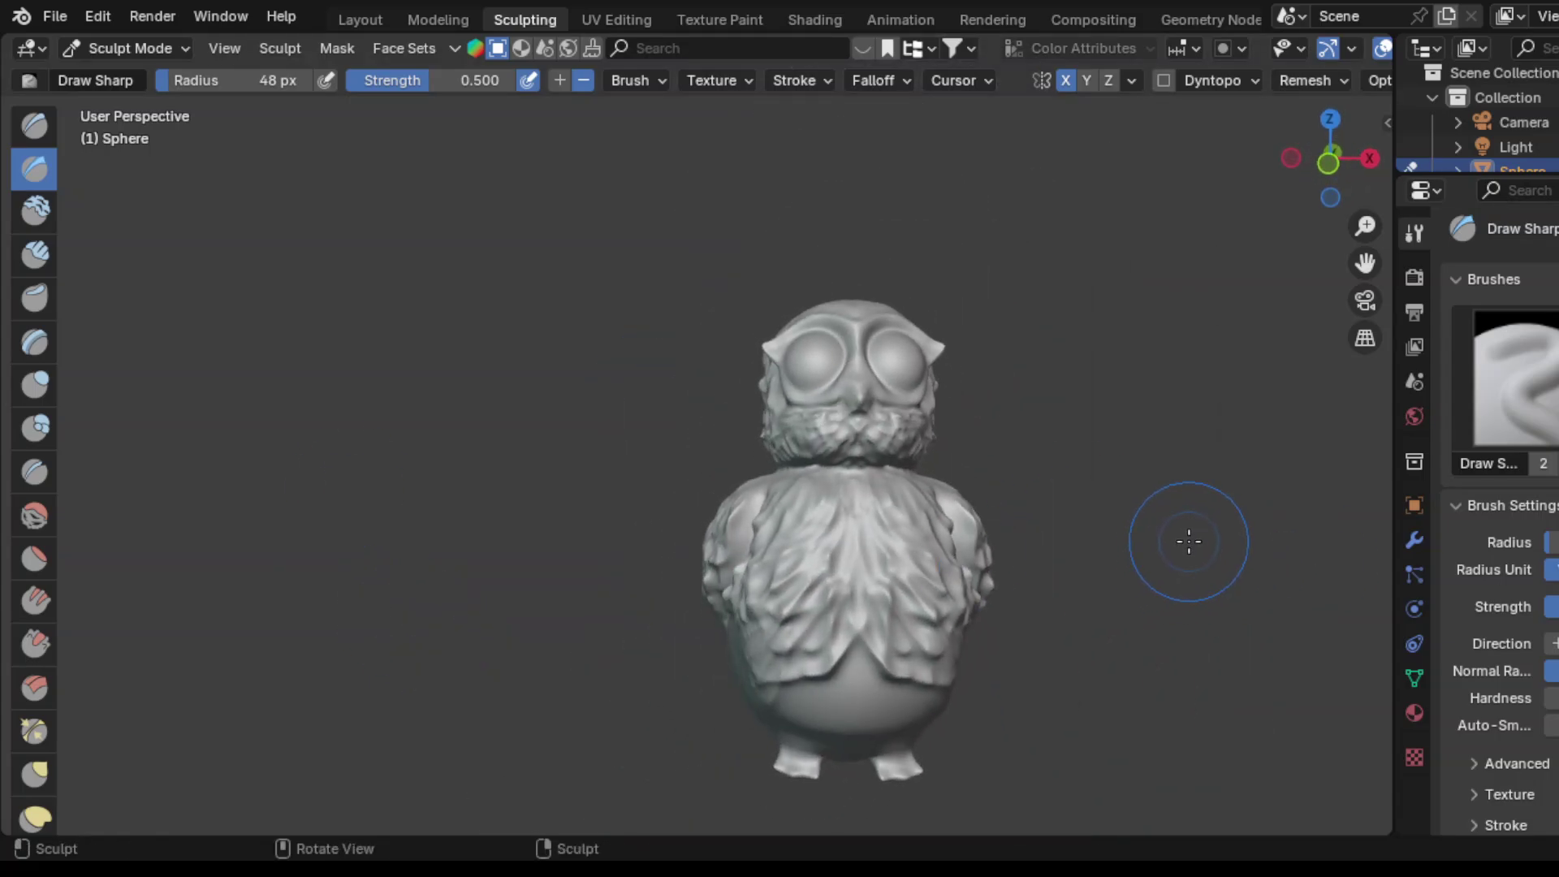
pyautogui.moveTo(1161, 597)
pyautogui.mouseDown(button='middle')
pyautogui.moveTo(1079, 609)
pyautogui.moveTo(1096, 540)
pyautogui.moveTo(536, 444)
pyautogui.mouseUp(button='middle')
# Step: Cover the owl's back with sharp feather creases
pyautogui.scroll(3, 536, 444)
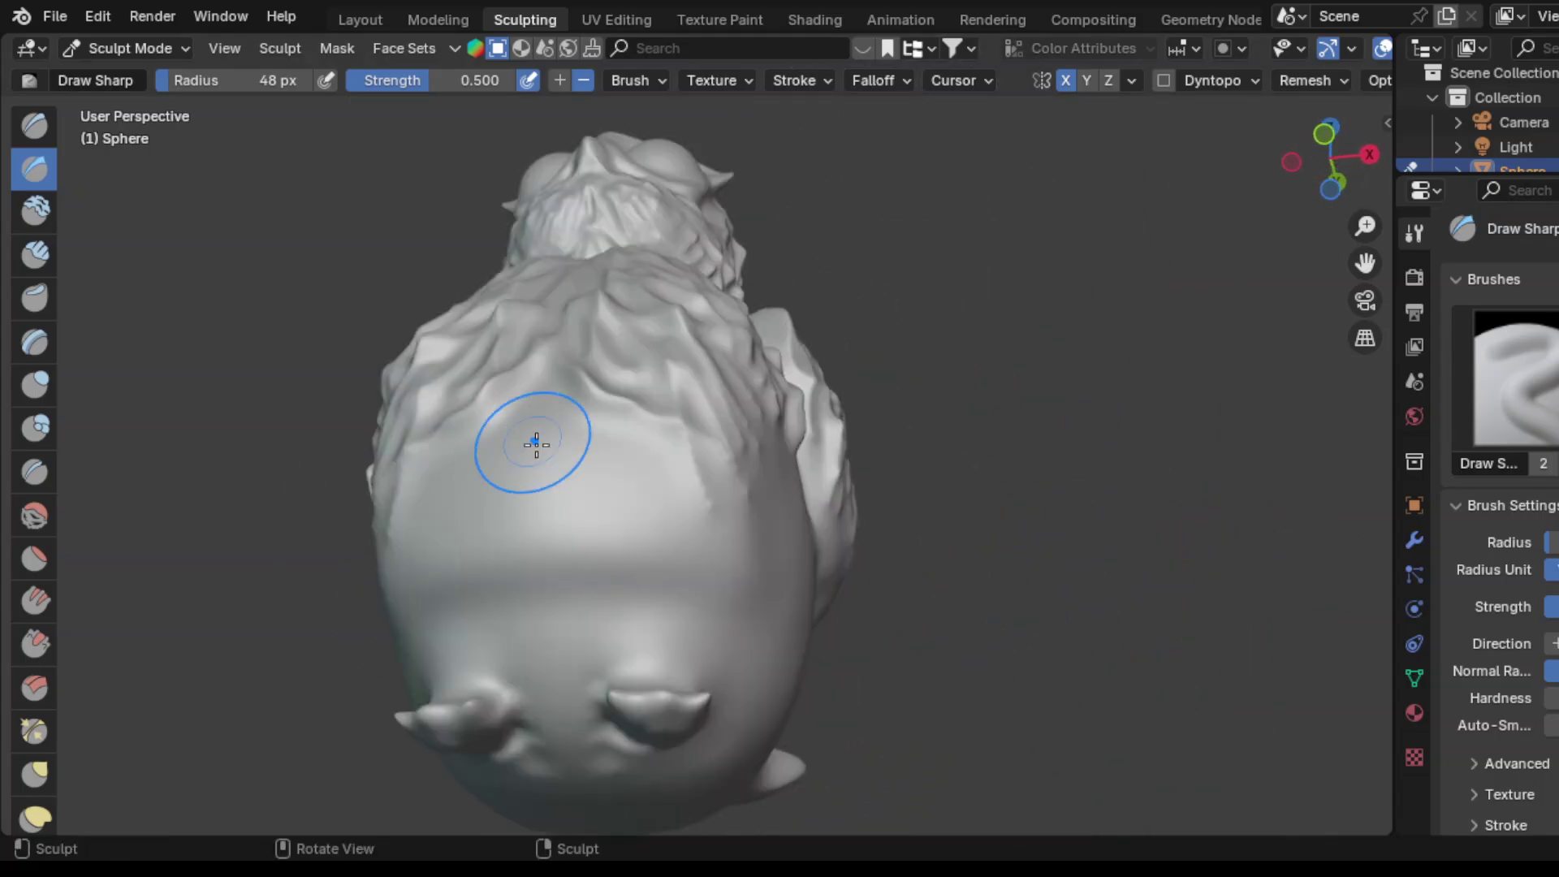
pyautogui.moveTo(514, 431)
pyautogui.mouseDown()
pyautogui.moveTo(599, 442)
pyautogui.moveTo(568, 601)
pyautogui.moveTo(737, 564)
pyautogui.moveTo(764, 415)
pyautogui.moveTo(692, 673)
pyautogui.mouseUp()
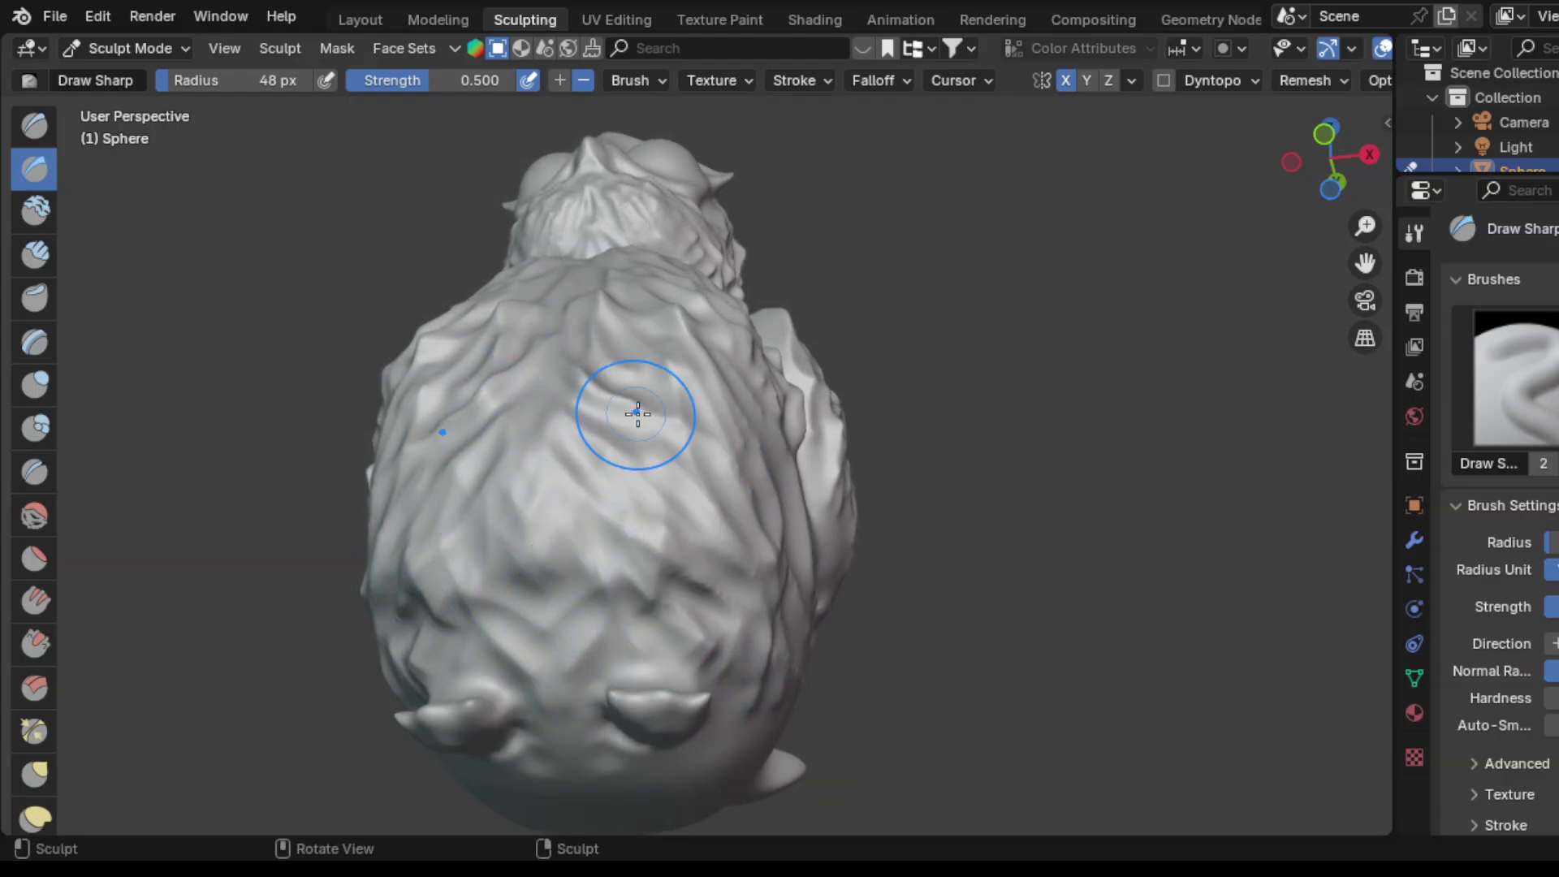
pyautogui.moveTo(650, 514)
pyautogui.mouseDown(button='middle')
pyautogui.moveTo(539, 626)
pyautogui.moveTo(733, 397)
pyautogui.mouseUp(button='middle')
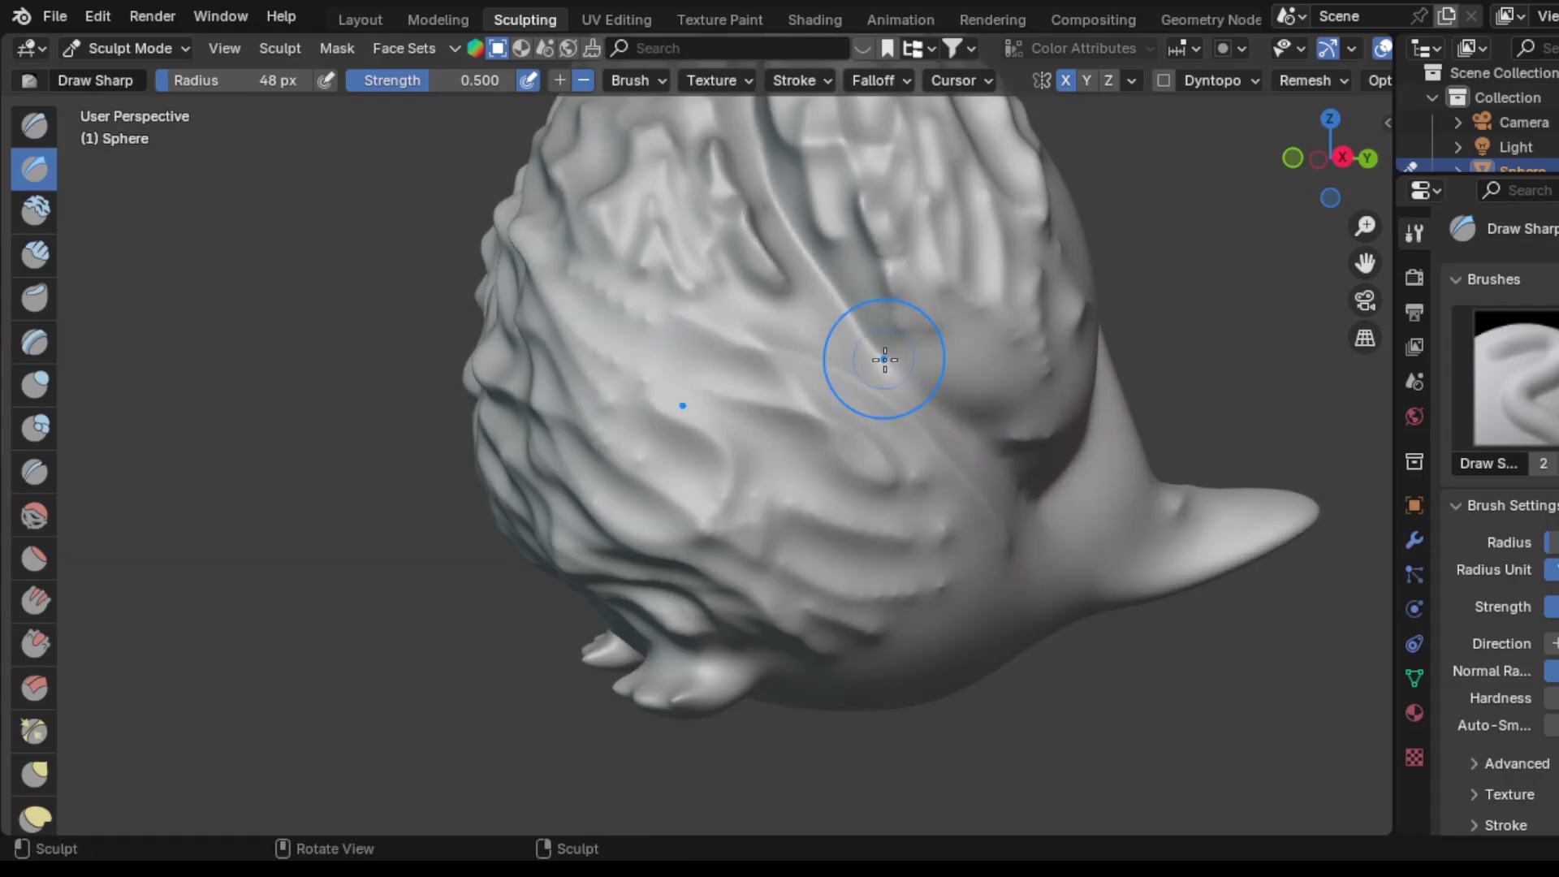
# Step: Sweep a crease along the lower body into the tail and carve V-shaped creases down the chest
pyautogui.moveTo(878, 361)
pyautogui.mouseDown()
pyautogui.moveTo(812, 488)
pyautogui.moveTo(1055, 568)
pyautogui.moveTo(1213, 516)
pyautogui.mouseUp()
pyautogui.moveTo(1059, 605); pyautogui.dragTo(983, 575)
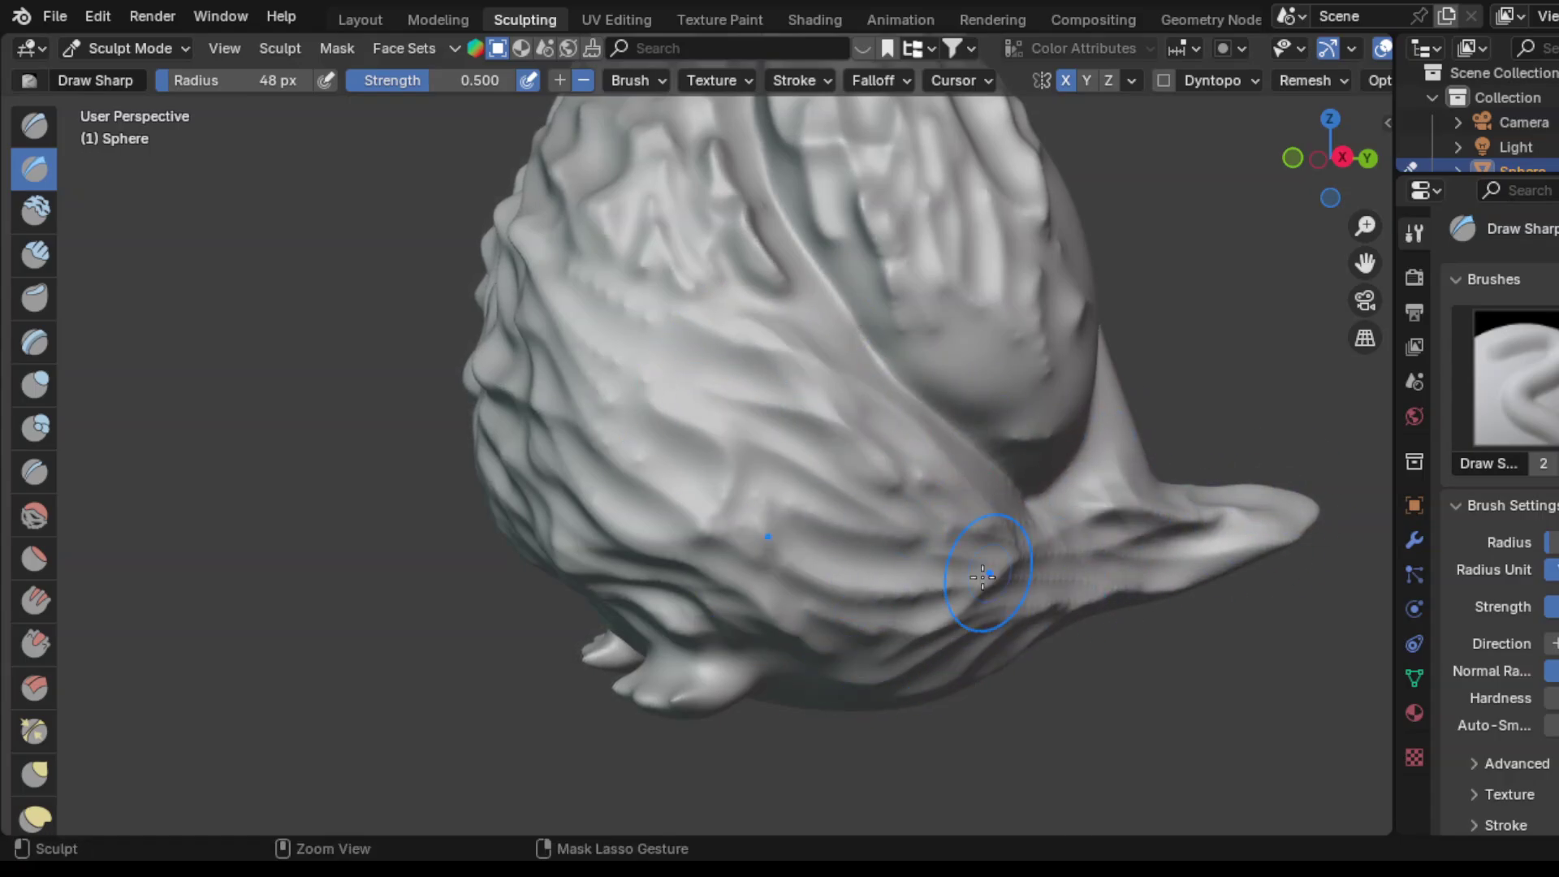
pyautogui.moveTo(848, 540)
pyautogui.mouseDown(button='middle')
pyautogui.moveTo(991, 295)
pyautogui.moveTo(821, 226)
pyautogui.mouseUp(button='middle')
pyautogui.moveTo(821, 225)
pyautogui.keyDown('ctrl'); pyautogui.mouseDown()
pyautogui.moveTo(905, 400)
pyautogui.moveTo(938, 673)
pyautogui.moveTo(1039, 488)
pyautogui.moveTo(713, 331)
pyautogui.moveTo(893, 487)
pyautogui.moveTo(817, 727)
pyautogui.moveTo(1080, 696)
pyautogui.moveTo(967, 265)
pyautogui.mouseUp(); pyautogui.keyUp('ctrl')
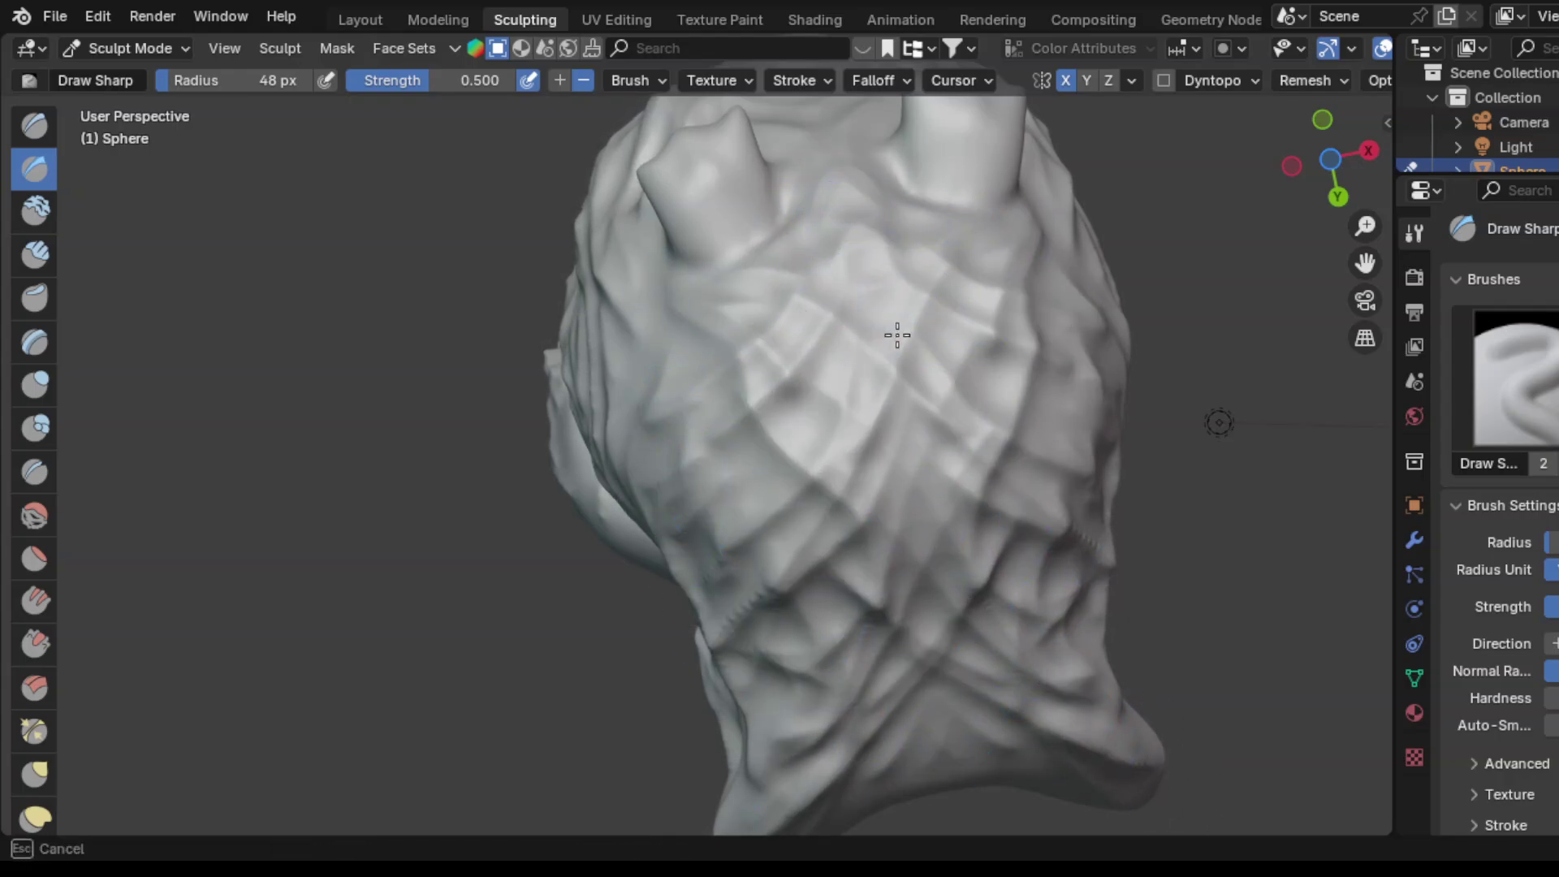
# Step: Sculpt wrinkles and sharp creases across the owl's wing
pyautogui.moveTo(897, 335)
pyautogui.keyDown('ctrl'); pyautogui.mouseDown(button='middle')
pyautogui.moveTo(1037, 714)
pyautogui.moveTo(601, 546)
pyautogui.moveTo(725, 610)
pyautogui.mouseUp(button='middle'); pyautogui.keyUp('ctrl')
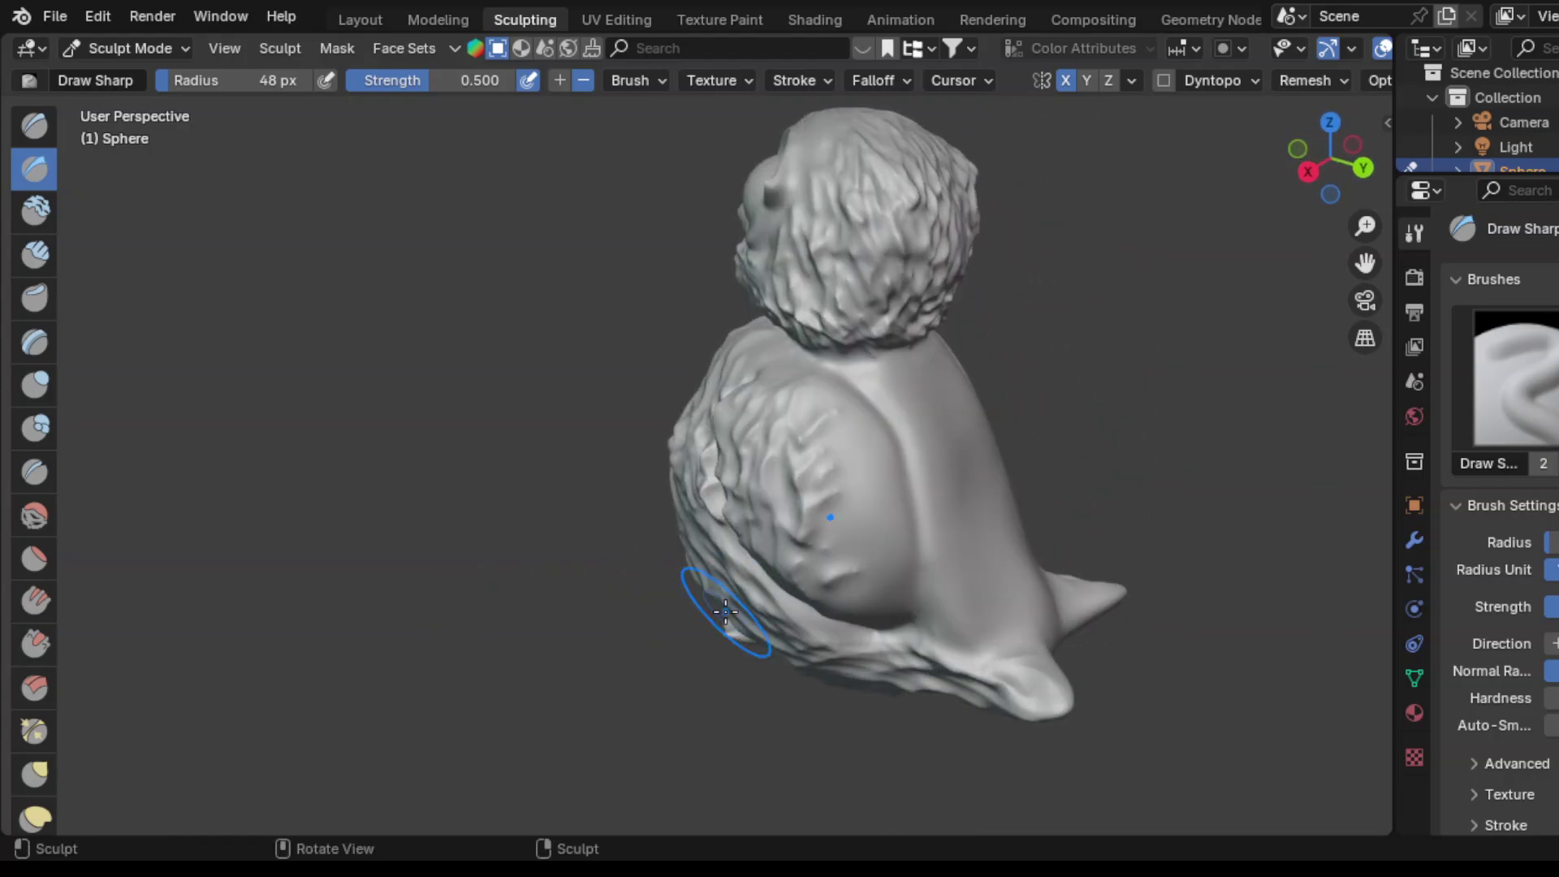
pyautogui.scroll(3, 725, 610)
pyautogui.moveTo(697, 415); pyautogui.dragTo(965, 154, button='middle')
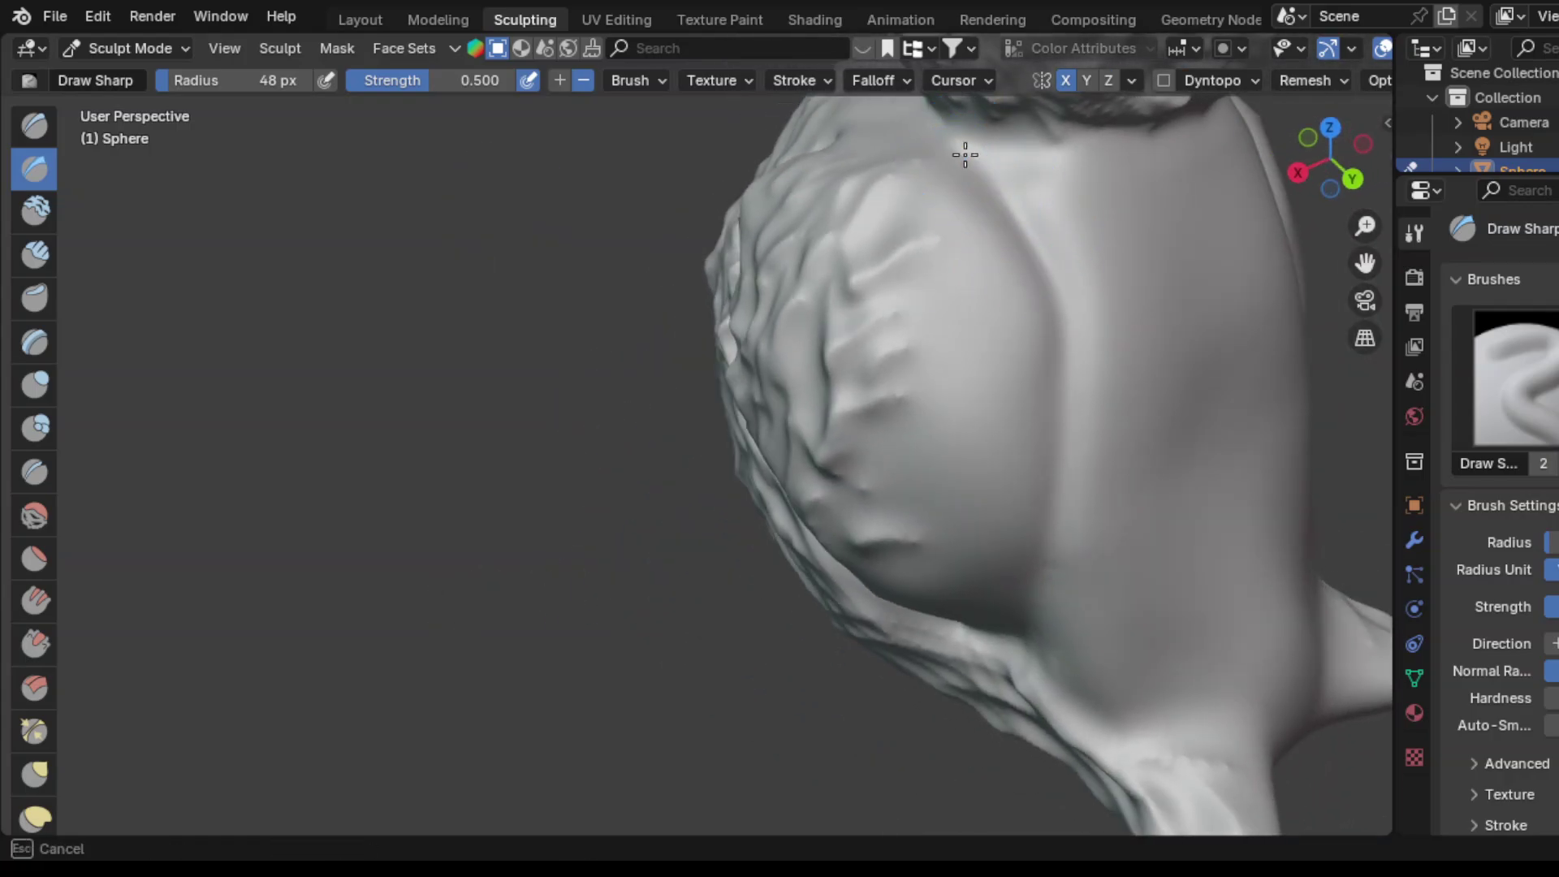
pyautogui.moveTo(893, 311)
pyautogui.mouseDown()
pyautogui.moveTo(906, 465)
pyautogui.moveTo(985, 550)
pyautogui.mouseUp()
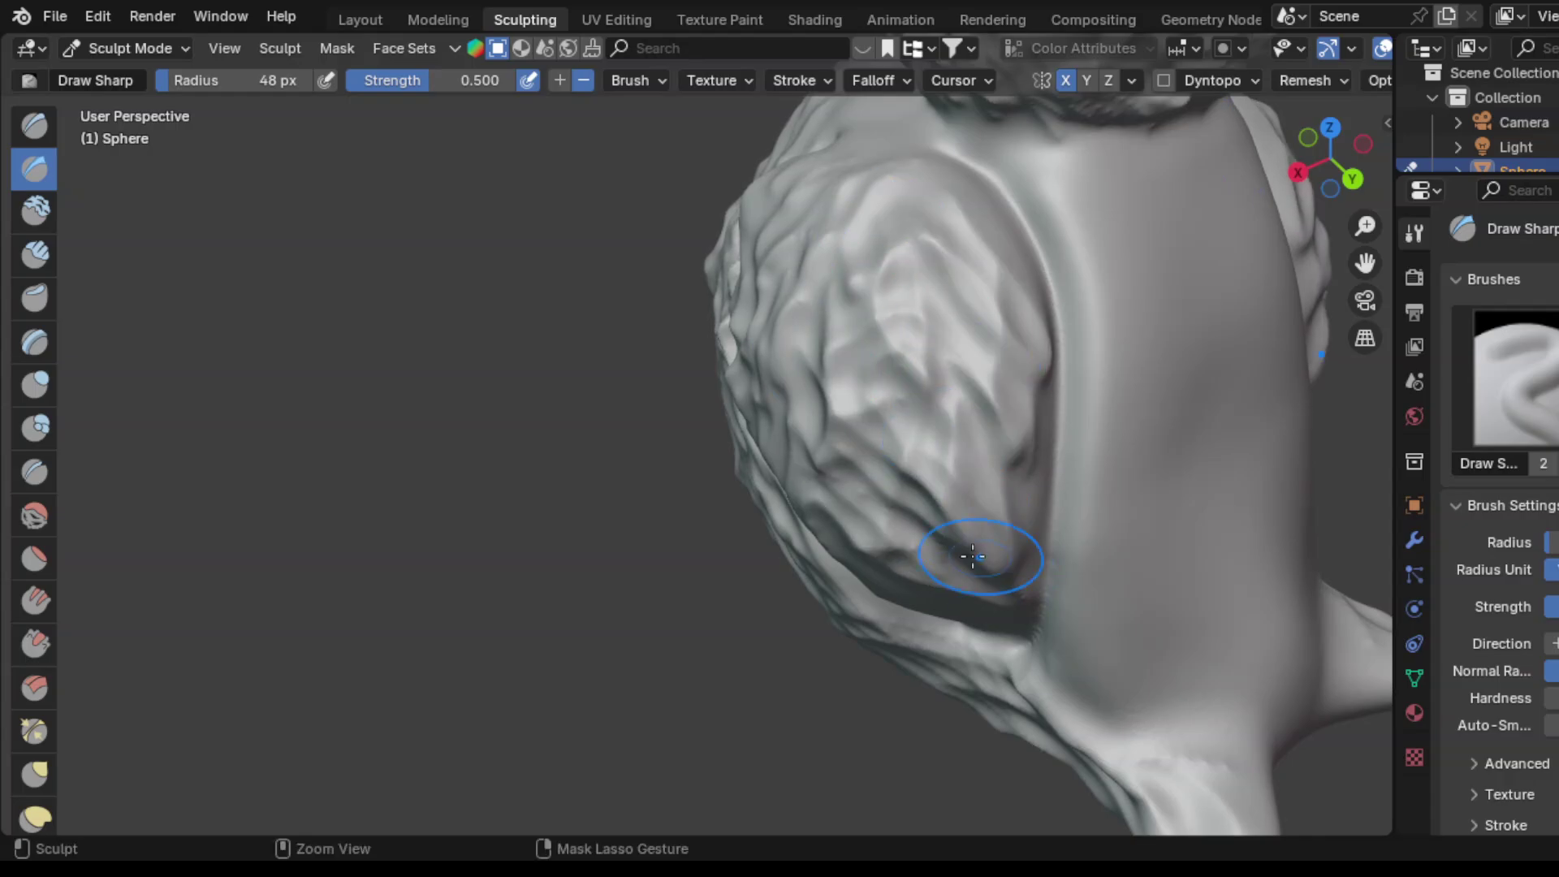
pyautogui.moveTo(985, 549)
pyautogui.mouseDown(button='middle')
pyautogui.moveTo(779, 539)
pyautogui.moveTo(730, 677)
pyautogui.mouseUp(button='middle')
pyautogui.moveTo(823, 580); pyautogui.dragTo(908, 648)
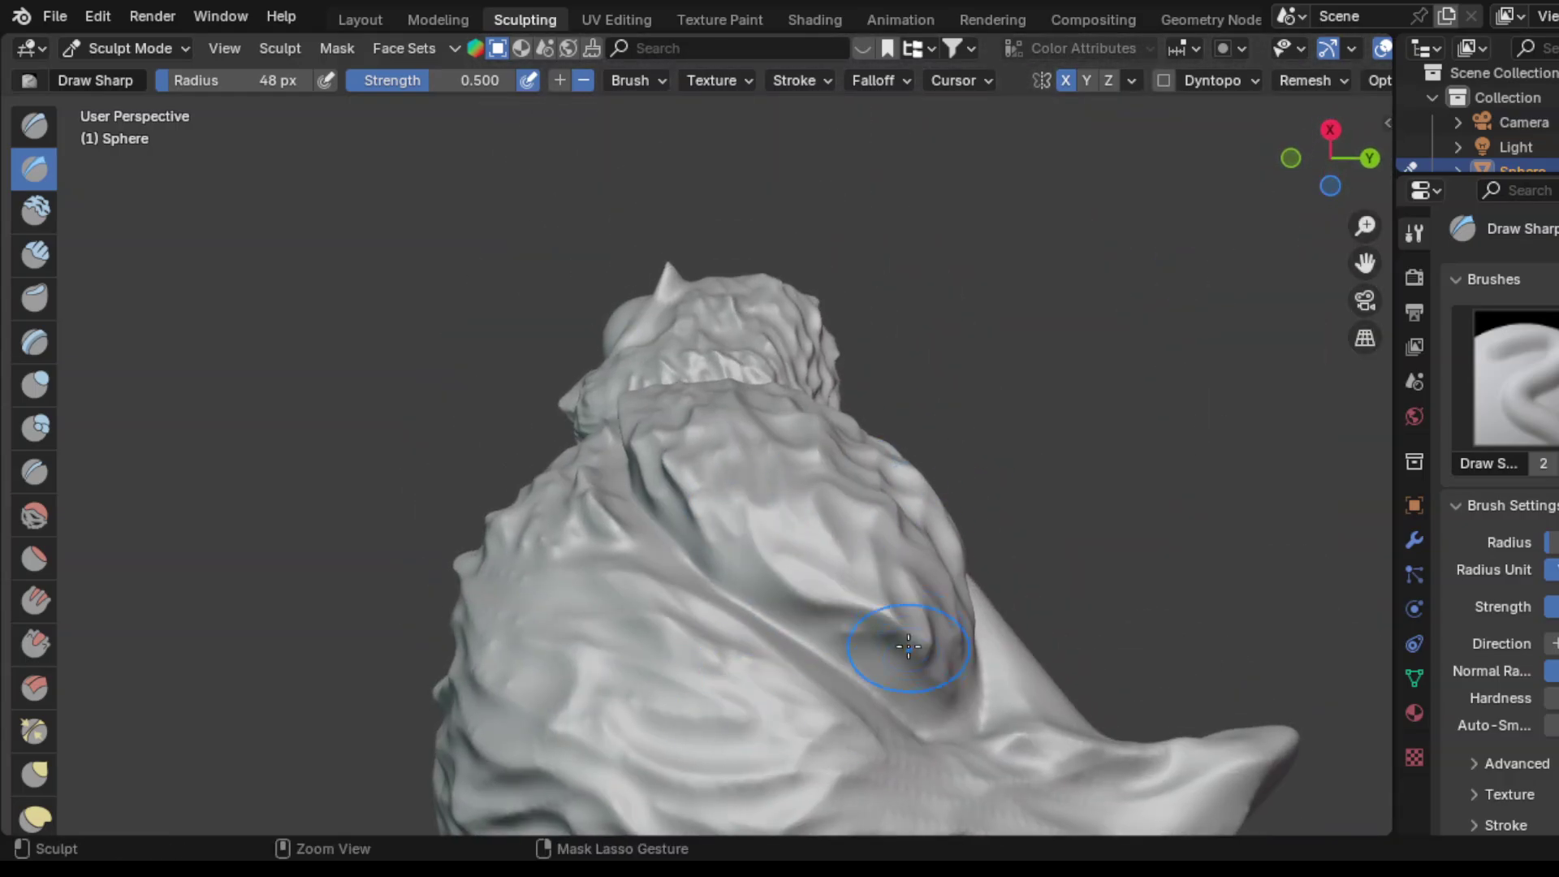
# Step: Carve vertical feather creases down the owl's back
pyautogui.moveTo(899, 571); pyautogui.dragTo(765, 574, button='middle')
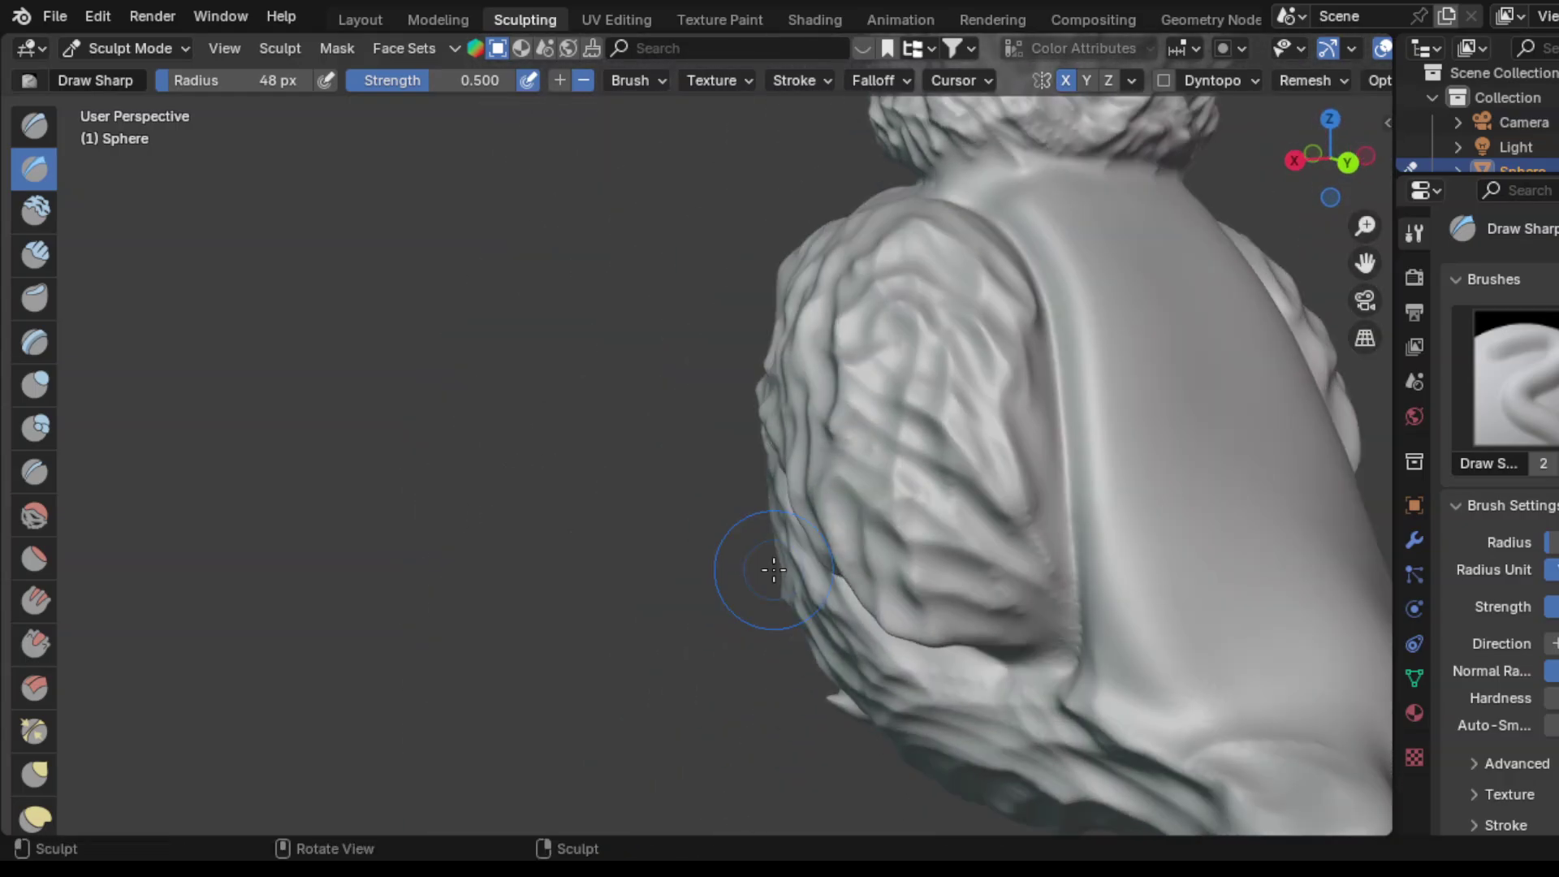
pyautogui.scroll(-5, 710, 523)
pyautogui.scroll(4, 1033, 536)
pyautogui.moveTo(710, 523)
pyautogui.mouseDown(button='middle')
pyautogui.moveTo(1034, 536)
pyautogui.moveTo(841, 446)
pyautogui.moveTo(800, 522)
pyautogui.mouseUp(button='middle')
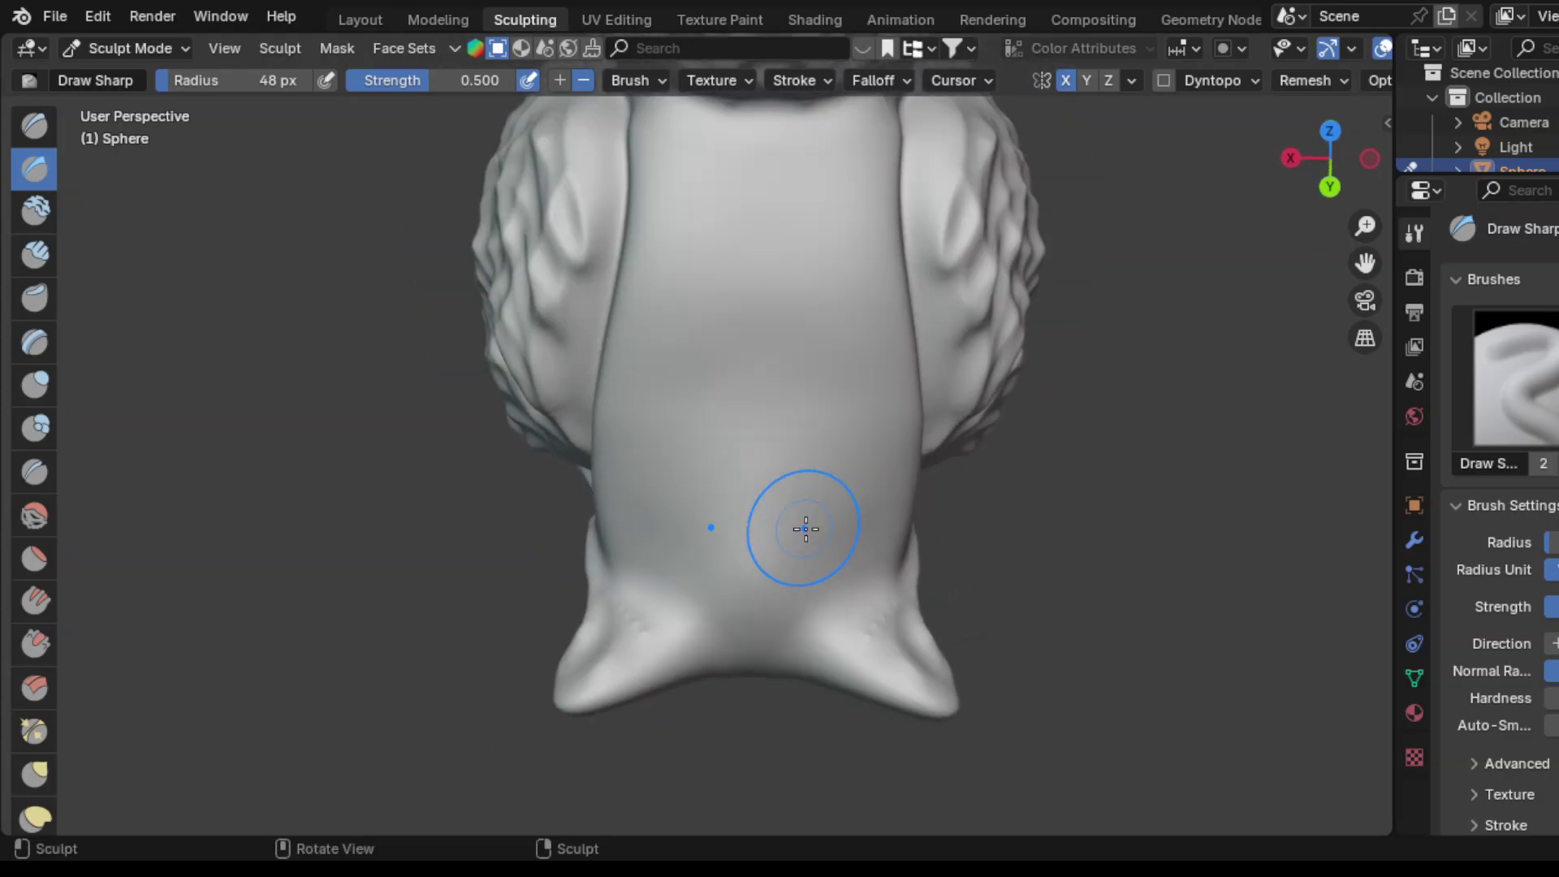
pyautogui.scroll(3, 800, 522)
pyautogui.moveTo(714, 139)
pyautogui.keyDown('ctrl'); pyautogui.mouseDown()
pyautogui.moveTo(748, 314)
pyautogui.moveTo(597, 510)
pyautogui.moveTo(626, 366)
pyautogui.moveTo(671, 651)
pyautogui.moveTo(797, 543)
pyautogui.moveTo(791, 265)
pyautogui.moveTo(850, 216)
pyautogui.moveTo(758, 167)
pyautogui.moveTo(644, 400)
pyautogui.moveTo(762, 481)
pyautogui.moveTo(696, 644)
pyautogui.moveTo(626, 696)
pyautogui.mouseUp(); pyautogui.keyUp('ctrl')
# Step: Sculpt mirrored feather creases on the owl's underside
pyautogui.scroll(2, 626, 696)
pyautogui.moveTo(684, 782)
pyautogui.mouseDown(button='middle')
pyautogui.moveTo(1044, 637)
pyautogui.moveTo(630, 324)
pyautogui.mouseUp(button='middle')
pyautogui.moveTo(630, 324)
pyautogui.mouseDown()
pyautogui.moveTo(557, 309)
pyautogui.moveTo(585, 337)
pyautogui.moveTo(759, 403)
pyautogui.moveTo(992, 268)
pyautogui.moveTo(812, 381)
pyautogui.moveTo(859, 283)
pyautogui.mouseUp()
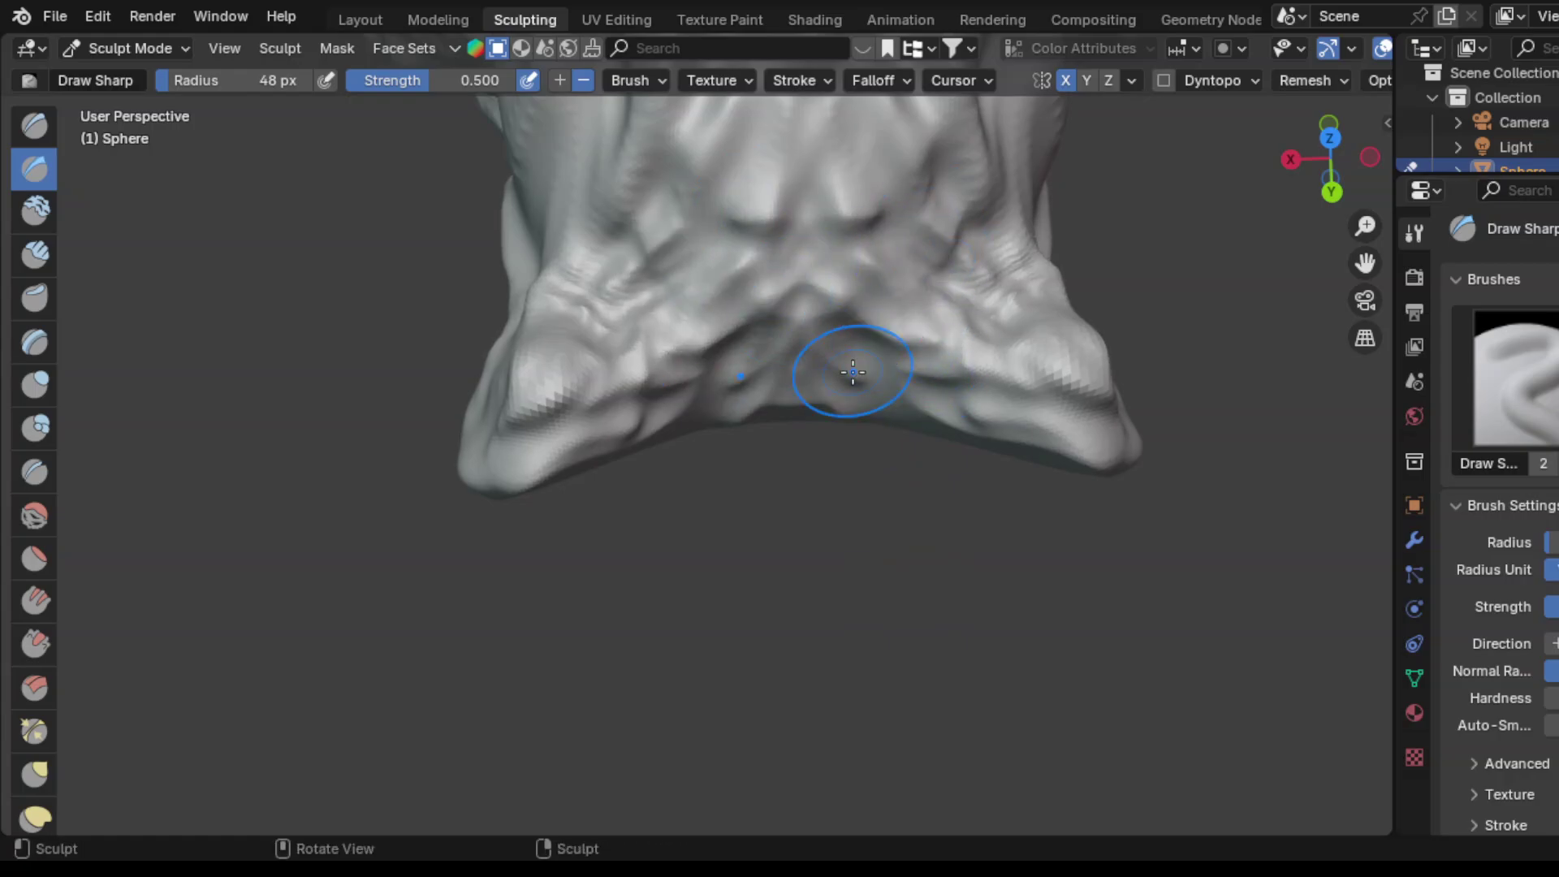
pyautogui.moveTo(859, 283); pyautogui.dragTo(1177, 389, button='middle')
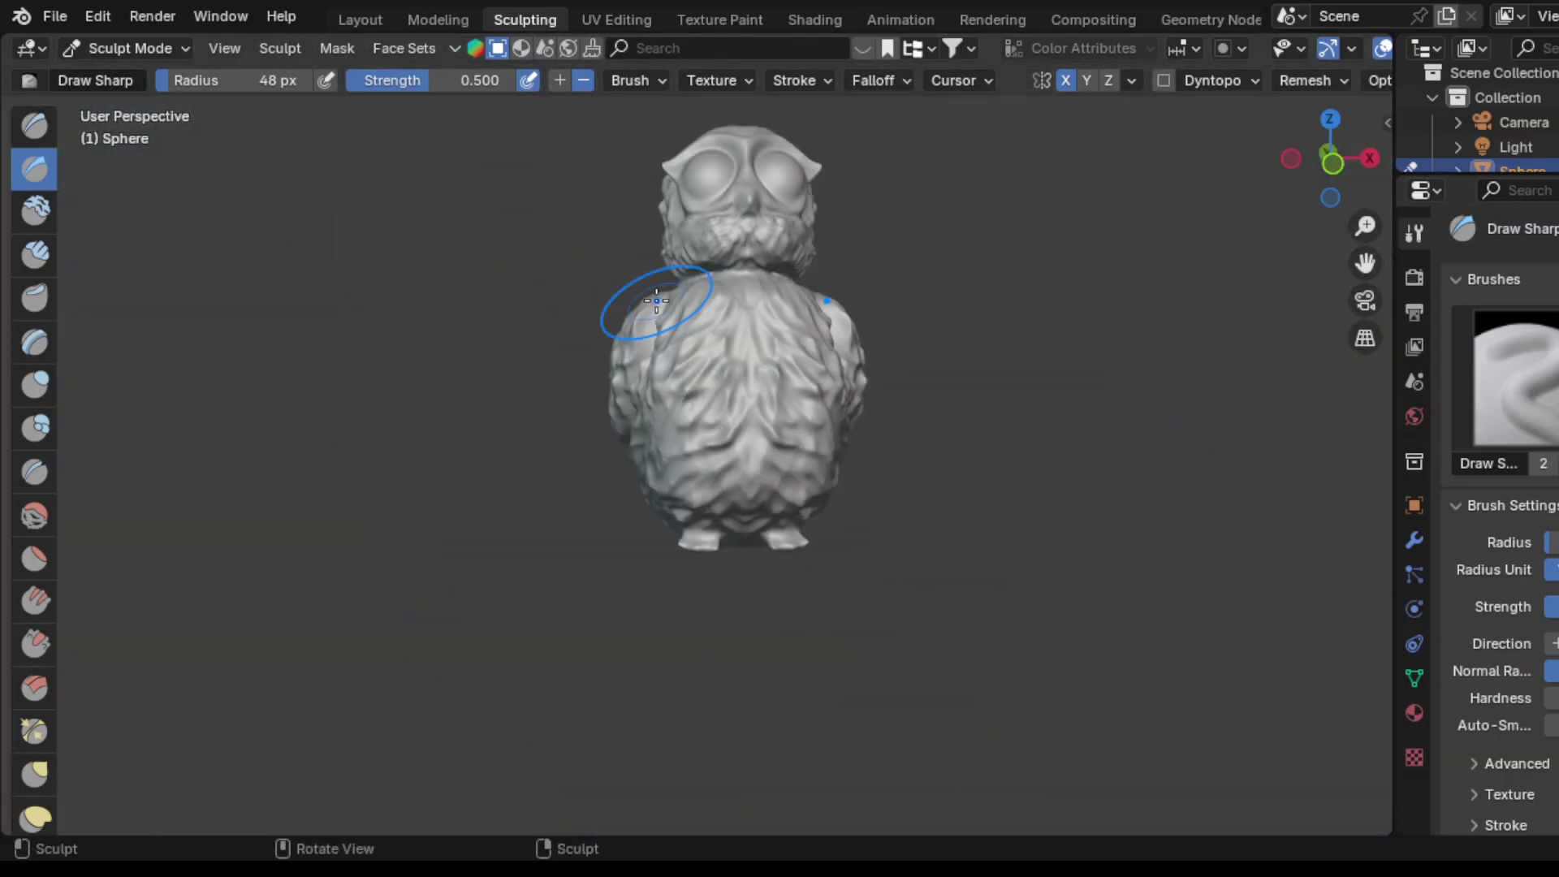
pyautogui.moveTo(644, 314); pyautogui.dragTo(877, 320, button='middle')
# Step: Return to Object Mode and apply Shade Smooth to the owl
pyautogui.click(126, 48)
pyautogui.click(114, 67)
pyautogui.rightClick(593, 348)
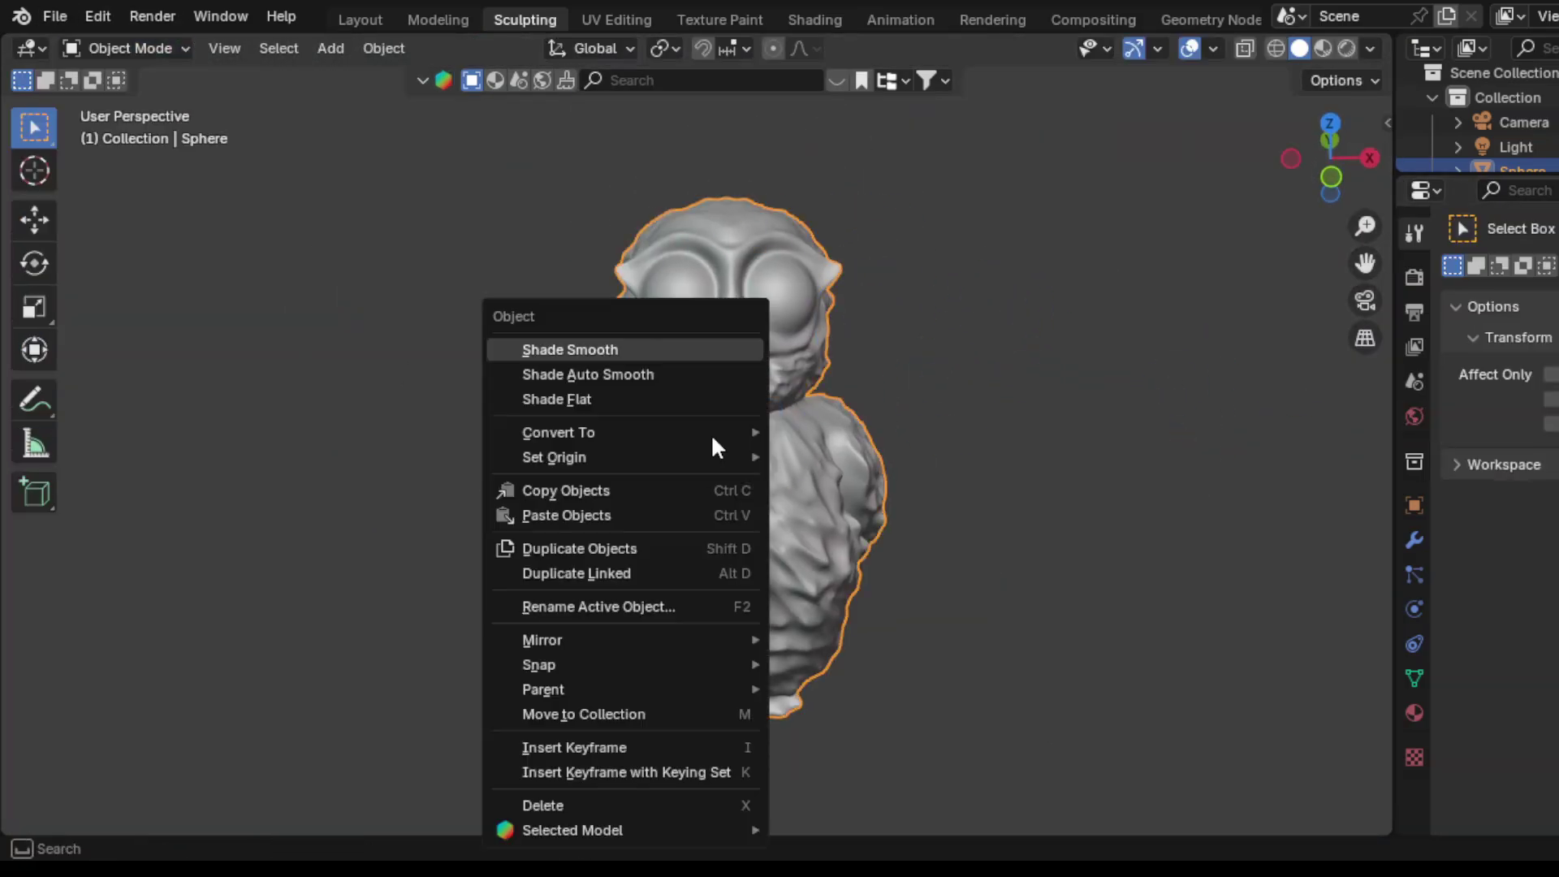
pyautogui.click(593, 348)
pyautogui.moveTo(1052, 642)
pyautogui.mouseDown(button='middle')
pyautogui.moveTo(1135, 507)
pyautogui.moveTo(1104, 436)
pyautogui.mouseUp(button='middle')
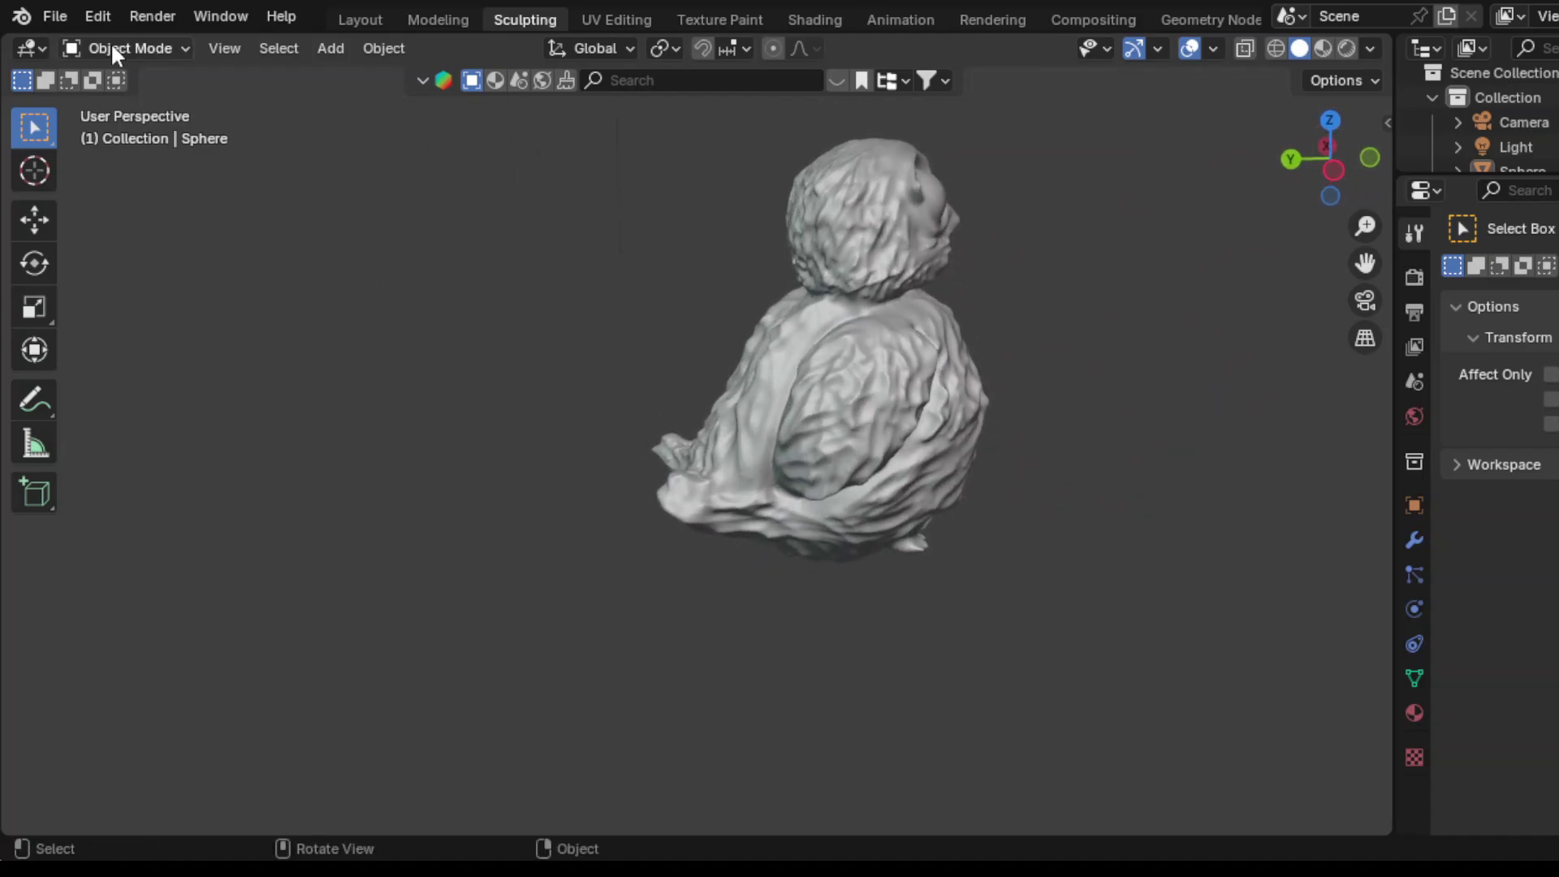